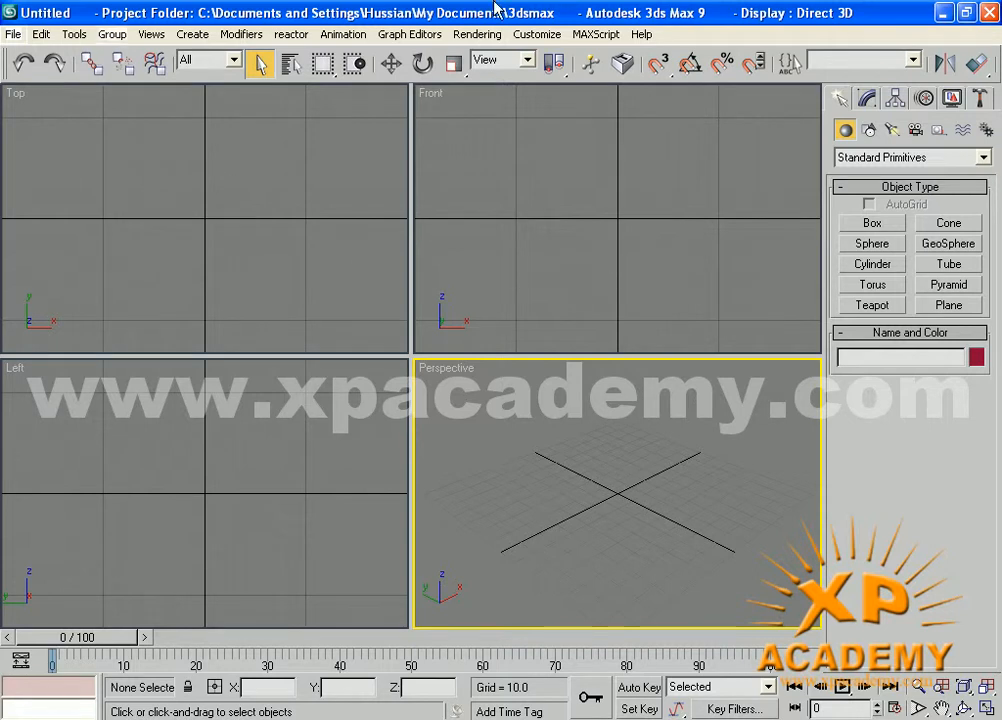
Step: Open the scene Exercise_1-Lesson-4 from the 3D Max Exercise File folder on the desktop
{"action": "left_click", "coordinate": [13, 34]}
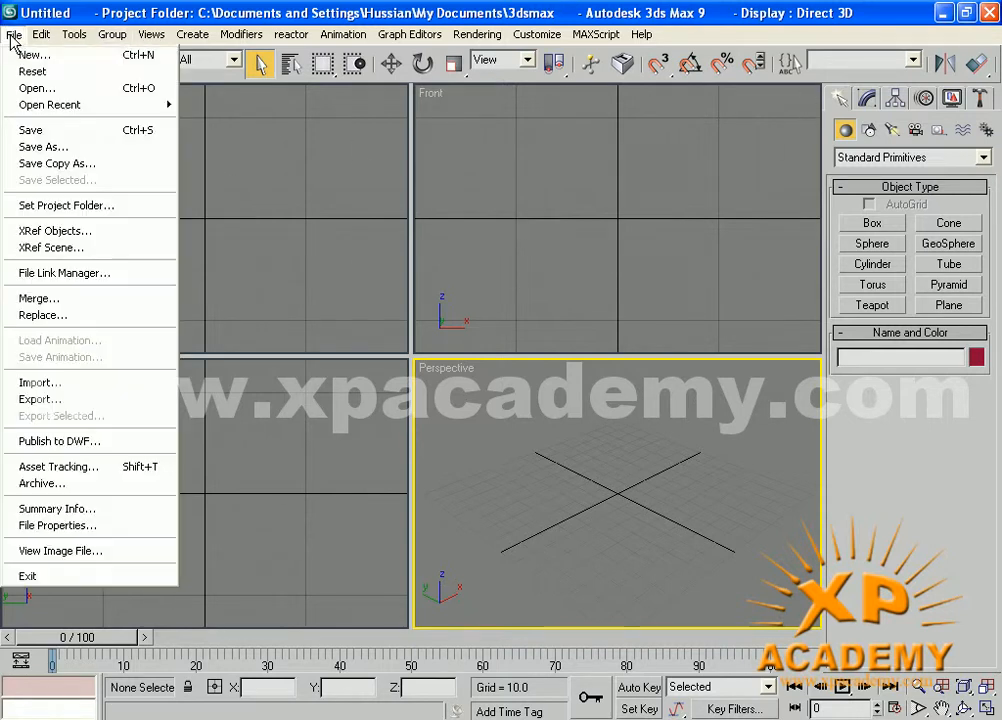
{"action": "left_click", "coordinate": [29, 88]}
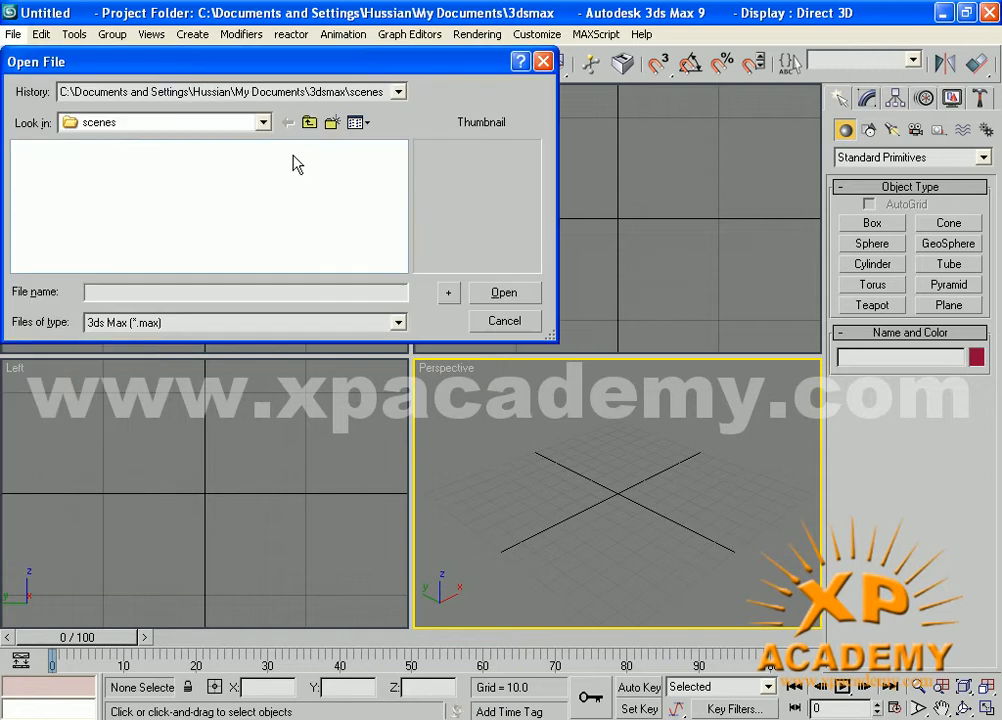
{"action": "left_click", "coordinate": [263, 122]}
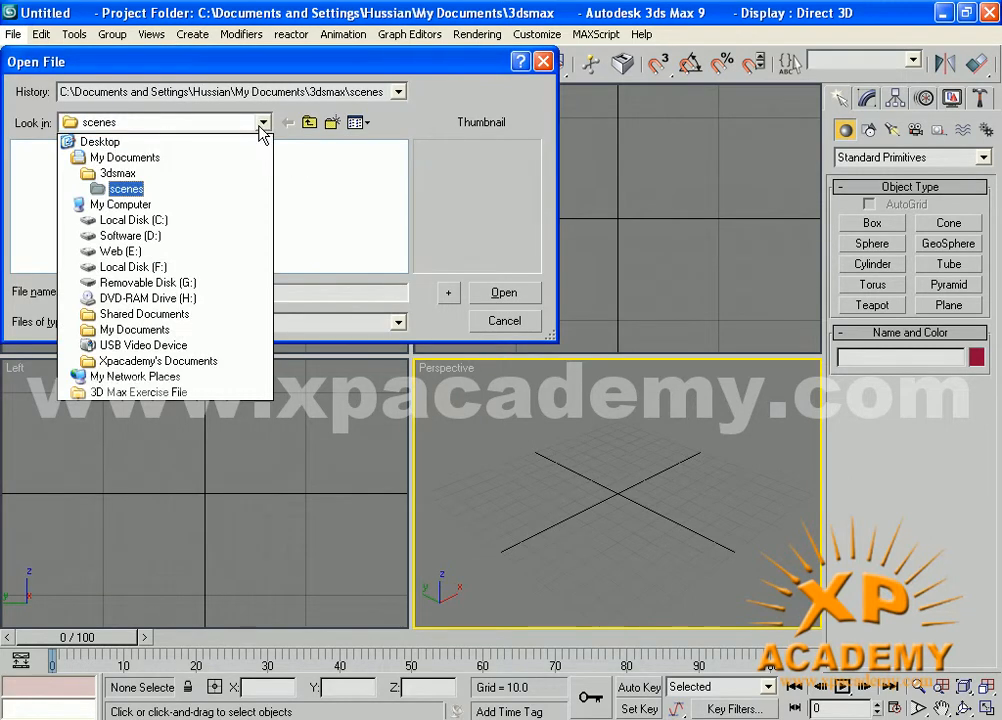
{"action": "left_click", "coordinate": [137, 141]}
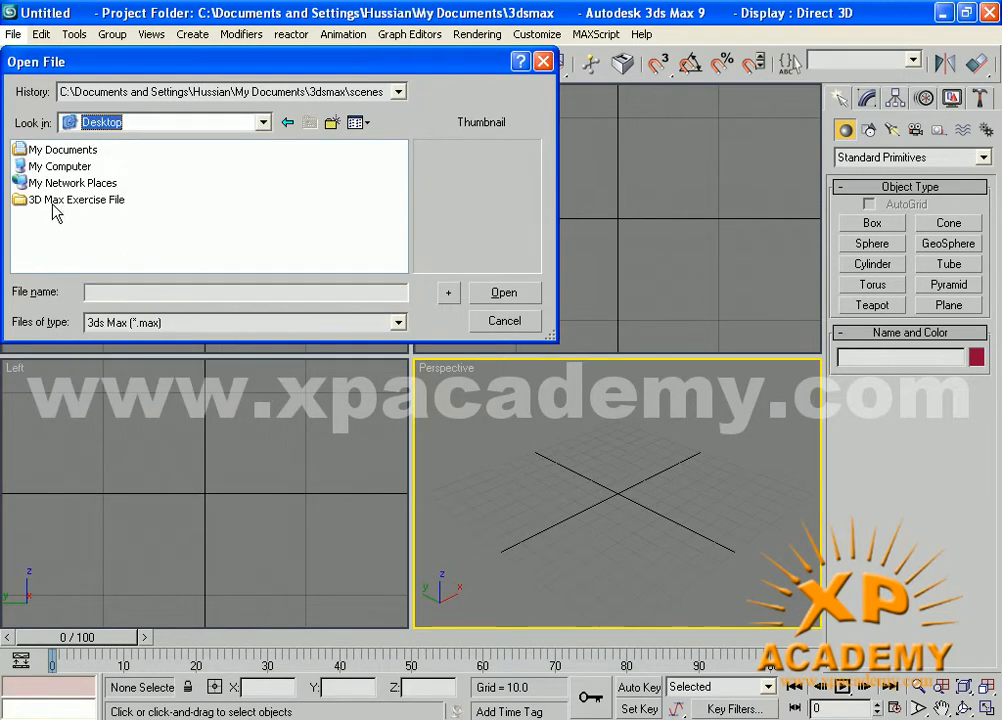
{"action": "double_click", "coordinate": [100, 203]}
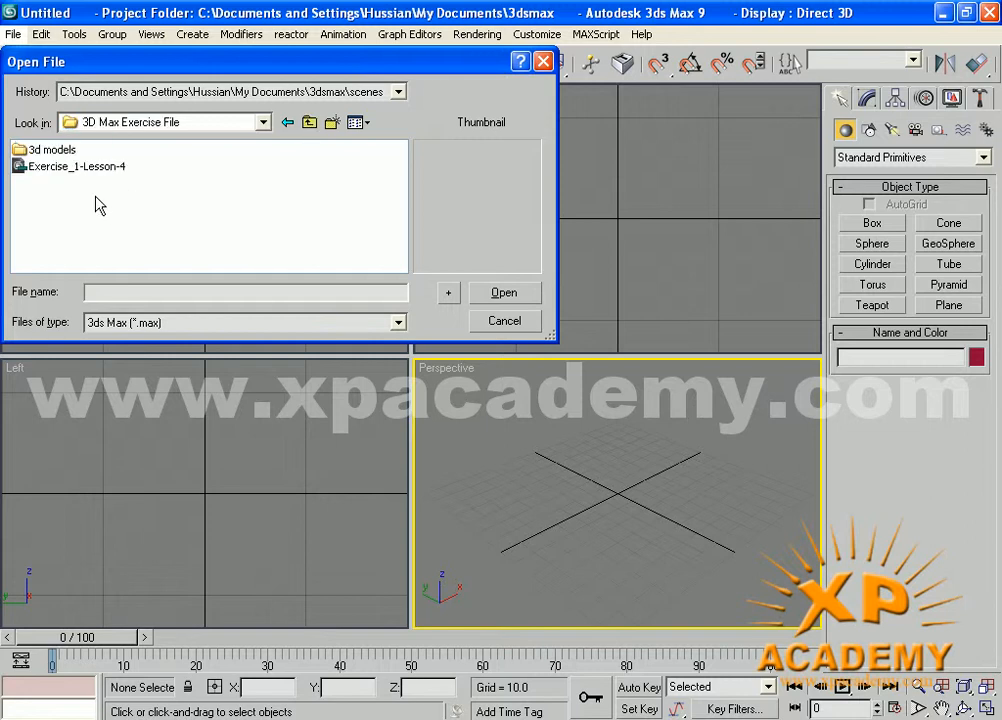
{"action": "left_click", "coordinate": [78, 167]}
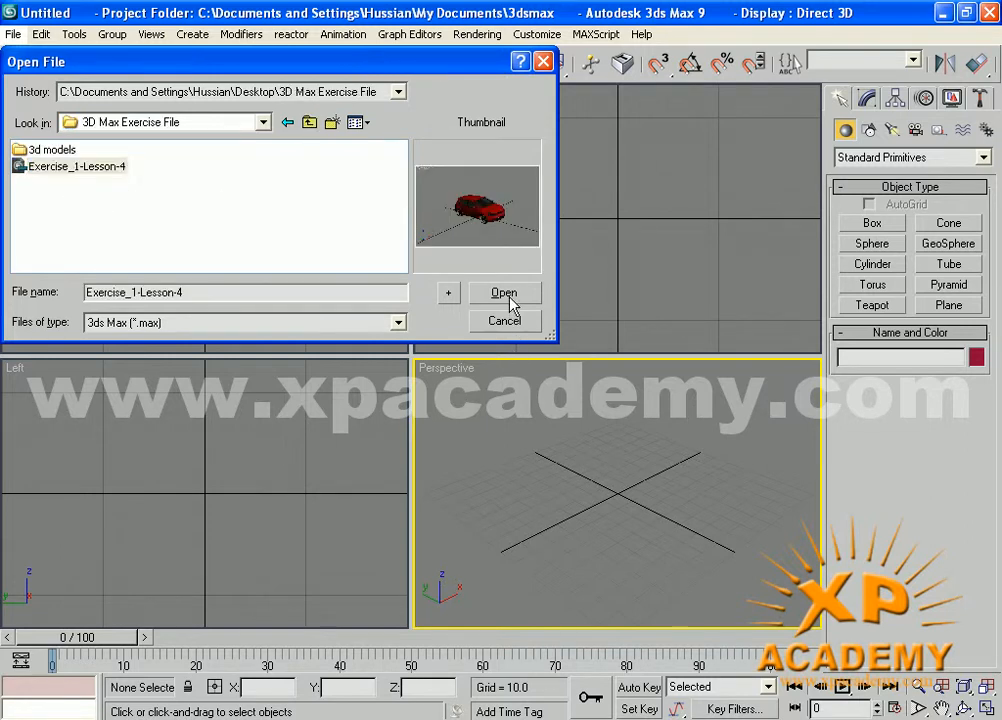
{"action": "left_click", "coordinate": [506, 296]}
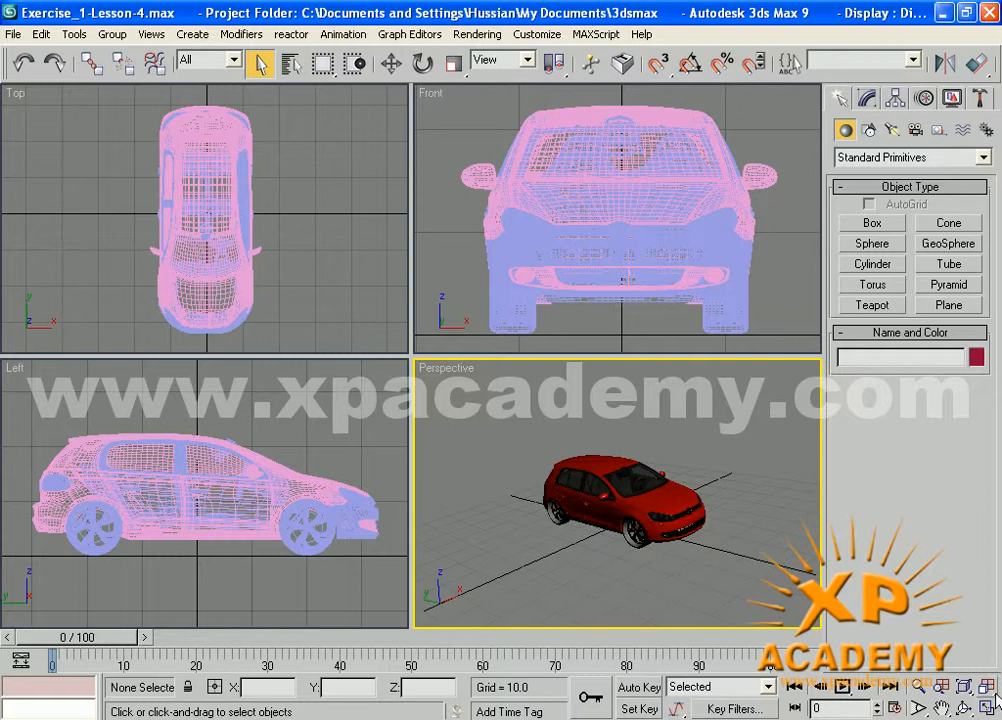
Step: Zoom in on the red car in the Perspective view with the Zoom tool until it fills the view
{"action": "left_click", "coordinate": [918, 687]}
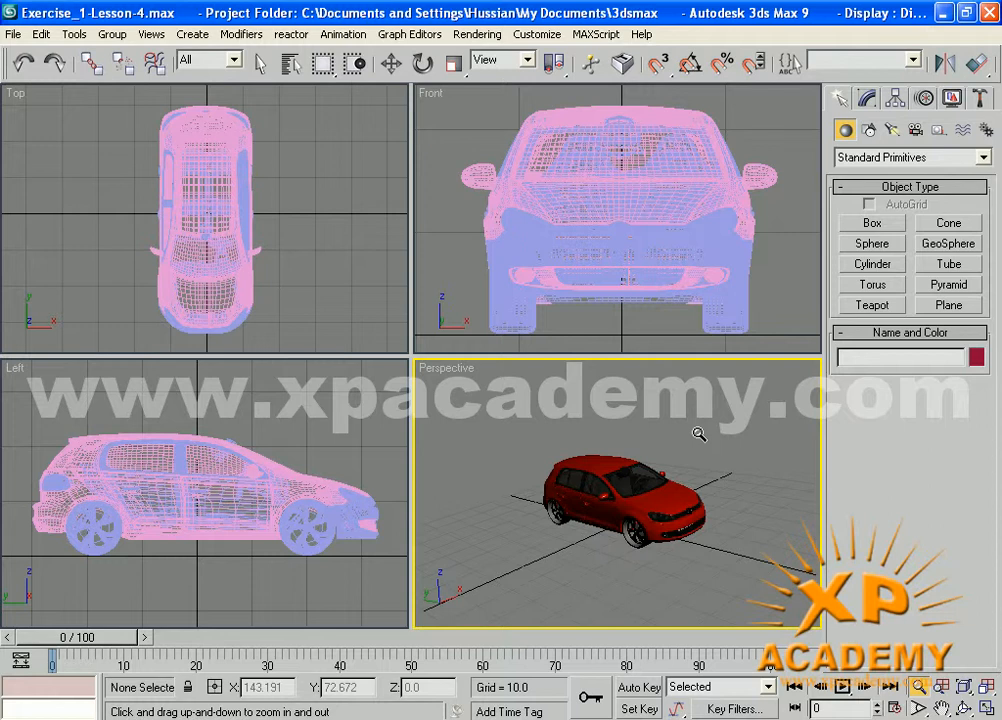
{"action": "left_click_drag", "start_coordinate": [699, 434], "coordinate": [699, 394]}
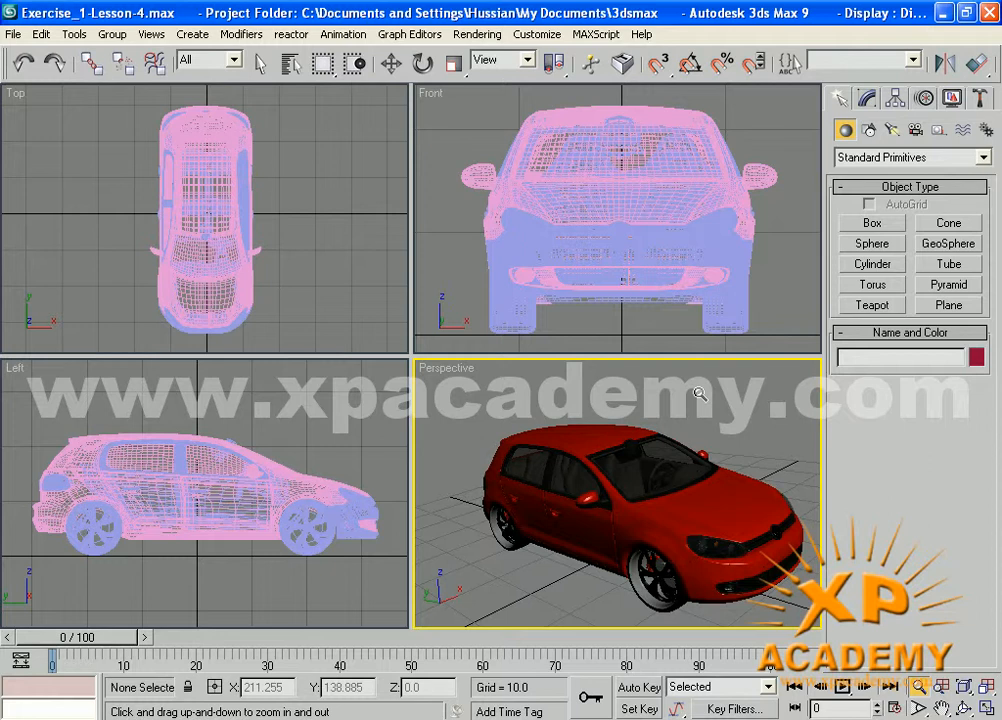
{"action": "right_click", "coordinate": [700, 394]}
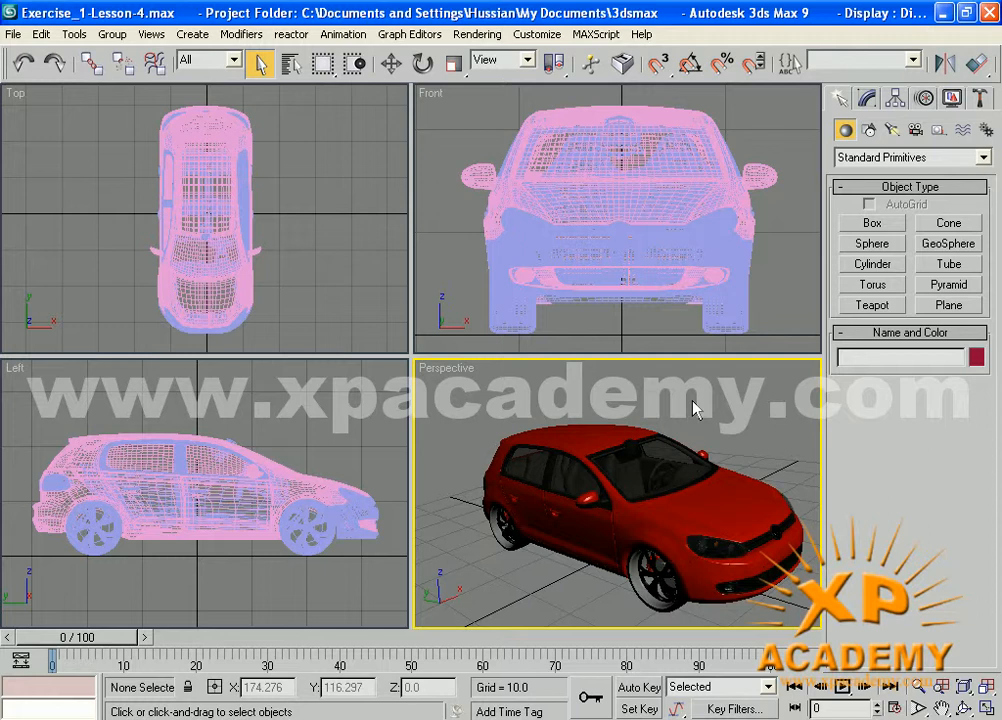
Step: Examine the car in the Perspective view at varying zoom levels, from the interior seats out to the whole body
{"action": "scroll", "coordinate": [695, 408], "scroll_direction": "up", "scroll_amount": 15}
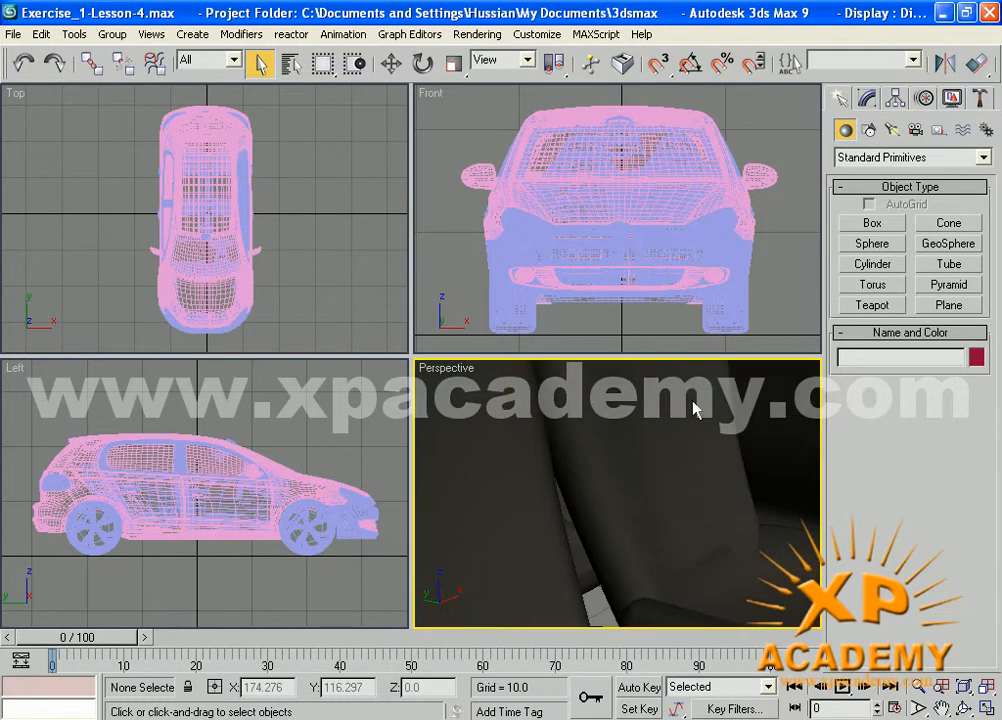
{"action": "scroll", "coordinate": [695, 408], "scroll_direction": "down", "scroll_amount": 15}
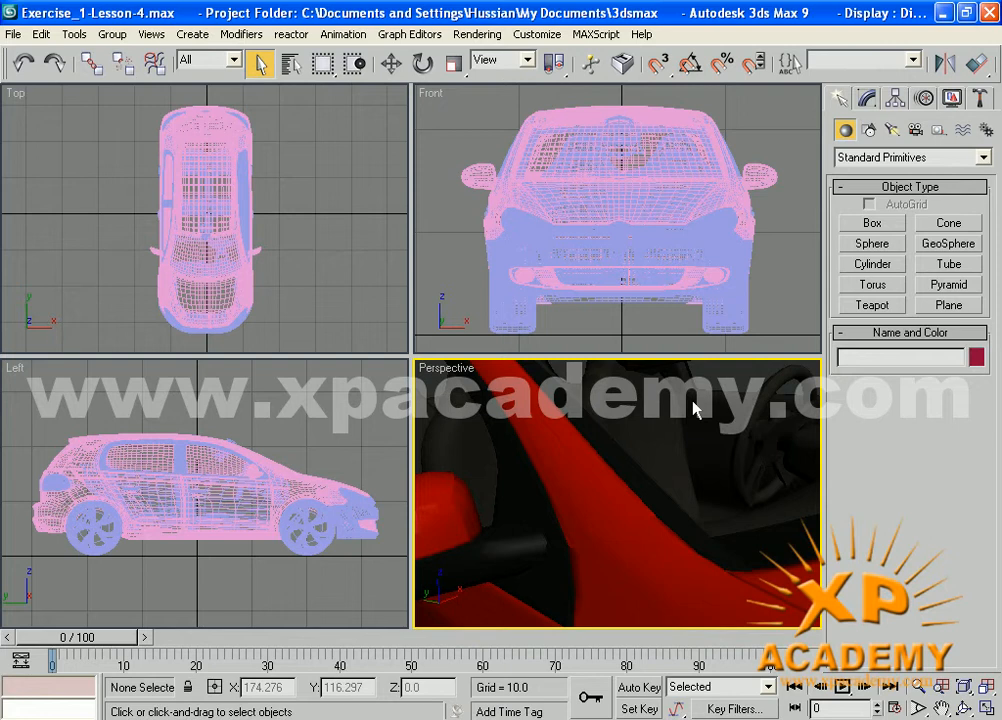
{"action": "scroll", "coordinate": [695, 408], "scroll_direction": "up", "scroll_amount": 10}
{"action": "scroll", "coordinate": [695, 408], "scroll_direction": "down", "scroll_amount": 7}
{"action": "scroll", "coordinate": [695, 408], "scroll_direction": "down", "scroll_amount": 3}
{"action": "scroll", "coordinate": [695, 408], "scroll_direction": "up", "scroll_amount": 9}
{"action": "scroll", "coordinate": [695, 408], "scroll_direction": "down", "scroll_amount": 5}
{"action": "scroll", "coordinate": [697, 408], "scroll_direction": "down", "scroll_amount": 3}
{"action": "scroll", "coordinate": [697, 408], "scroll_direction": "up", "scroll_amount": 12}
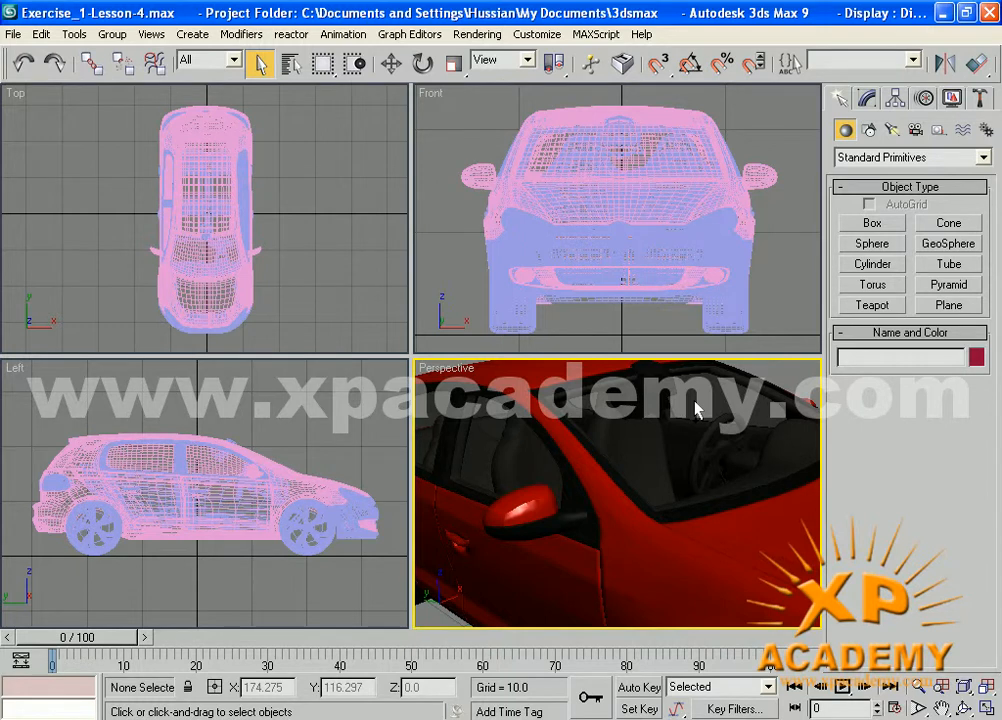
{"action": "scroll", "coordinate": [697, 408], "scroll_direction": "down", "scroll_amount": 6}
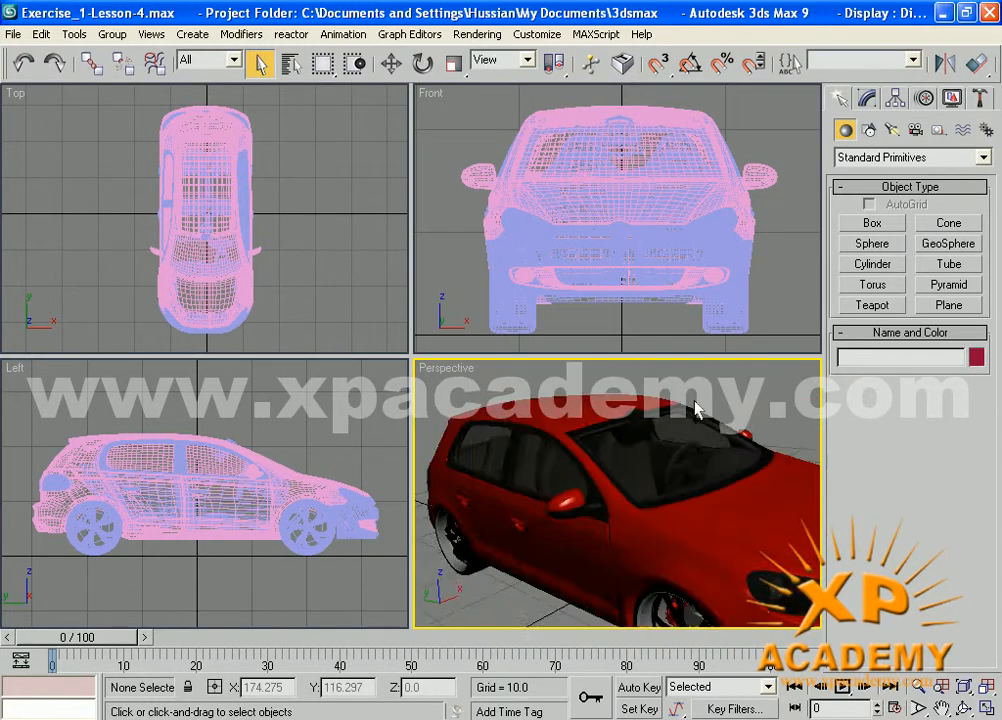
{"action": "scroll", "coordinate": [697, 408], "scroll_direction": "down", "scroll_amount": 8}
{"action": "scroll", "coordinate": [697, 408], "scroll_direction": "up", "scroll_amount": 3}
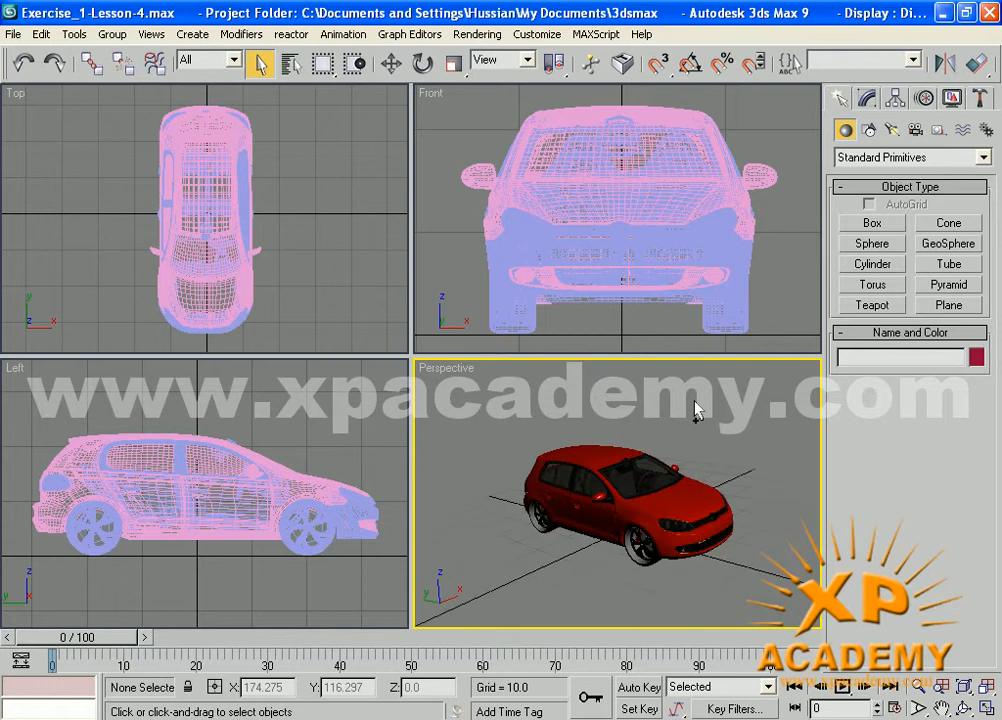
{"action": "scroll", "coordinate": [697, 408], "scroll_direction": "up", "scroll_amount": 5}
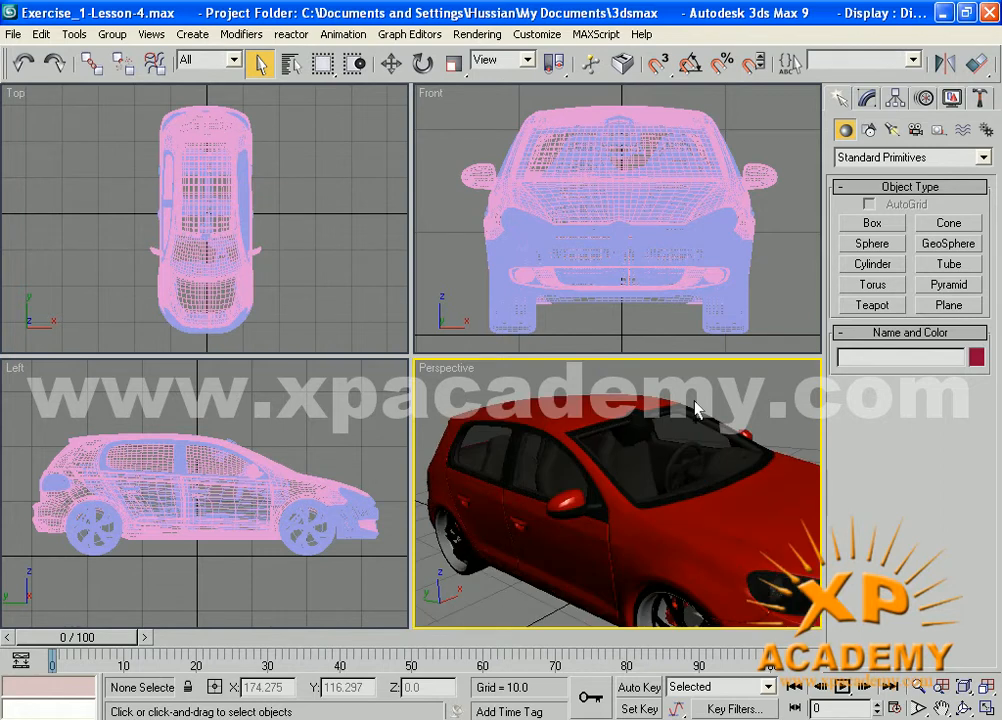
{"action": "scroll", "coordinate": [697, 408], "scroll_direction": "down", "scroll_amount": 4}
{"action": "scroll", "coordinate": [697, 408], "scroll_direction": "up", "scroll_amount": 6}
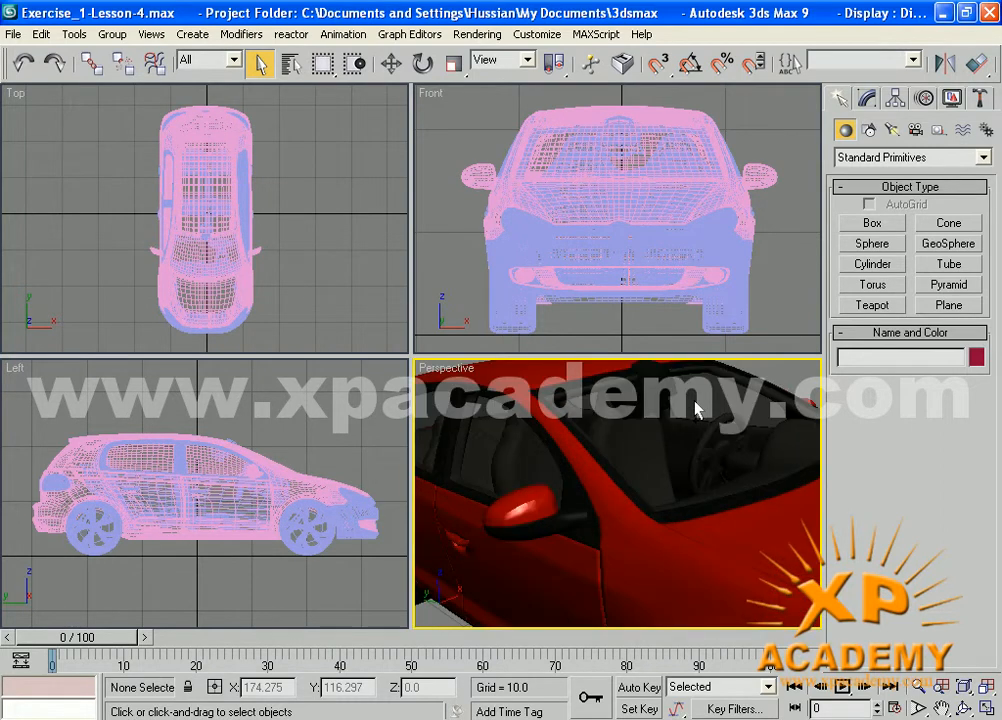
{"action": "scroll", "coordinate": [697, 408], "scroll_direction": "down", "scroll_amount": 5}
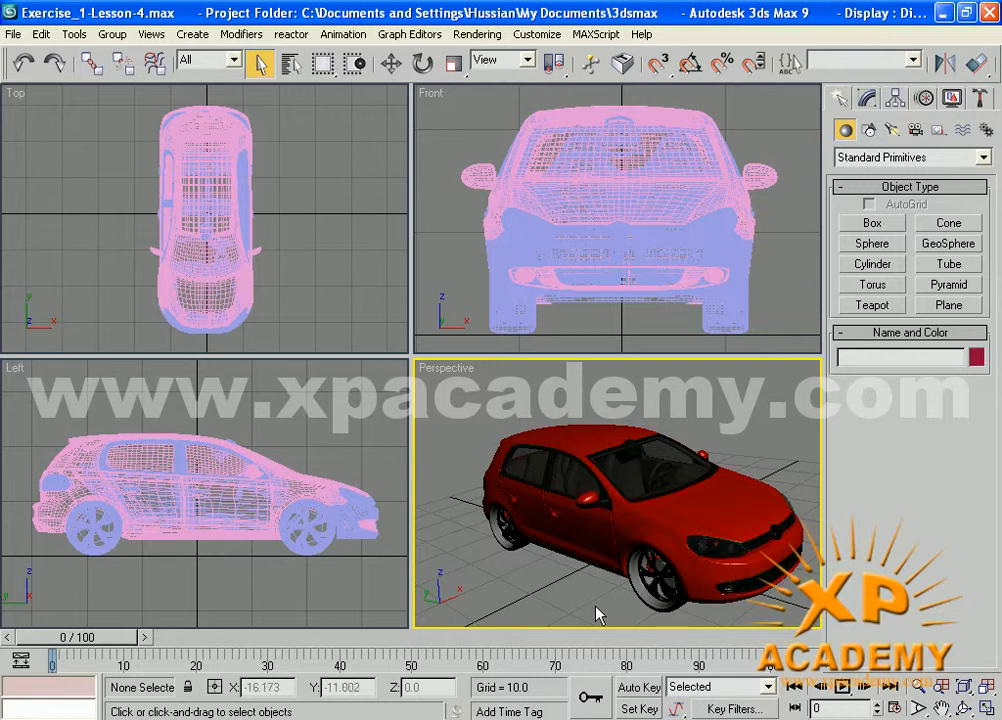
Step: Zoom all four views out together with Zoom All so the car appears smaller in each
{"action": "left_click", "coordinate": [941, 687]}
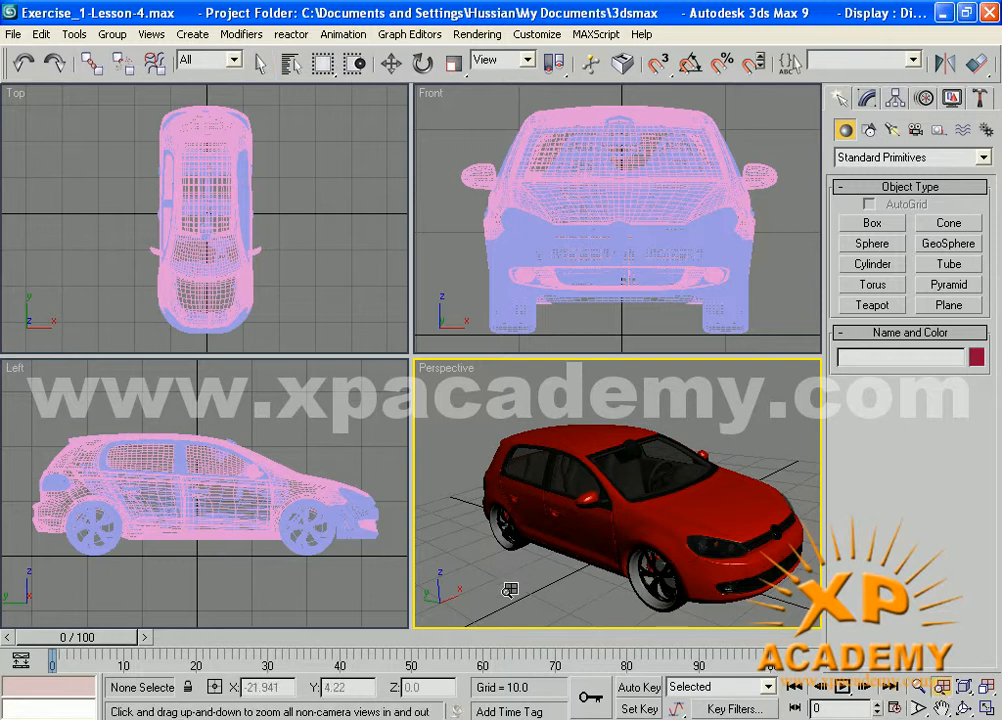
{"action": "left_click_drag", "start_coordinate": [510, 587], "coordinate": [538, 677]}
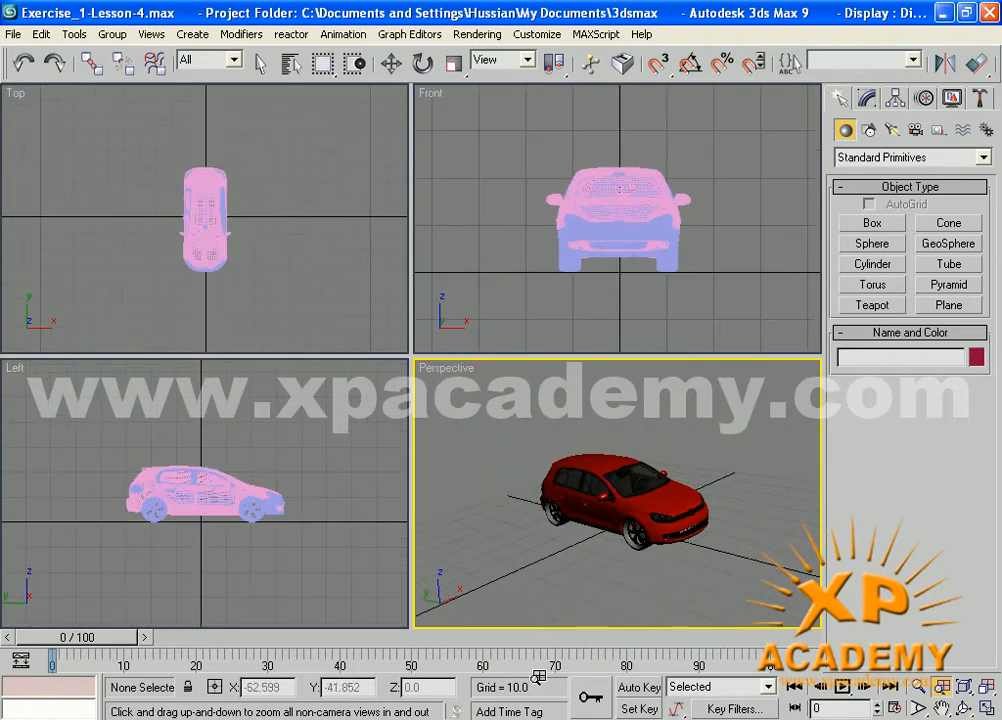
{"action": "left_click", "coordinate": [326, 317]}
{"action": "mouse_move", "coordinate": [326, 317]}
{"action": "left_mouse_down"}
{"action": "mouse_move", "coordinate": [331, 239]}
{"action": "mouse_move", "coordinate": [331, 322]}
{"action": "mouse_move", "coordinate": [342, 342]}
{"action": "mouse_move", "coordinate": [343, 324]}
{"action": "left_mouse_up"}
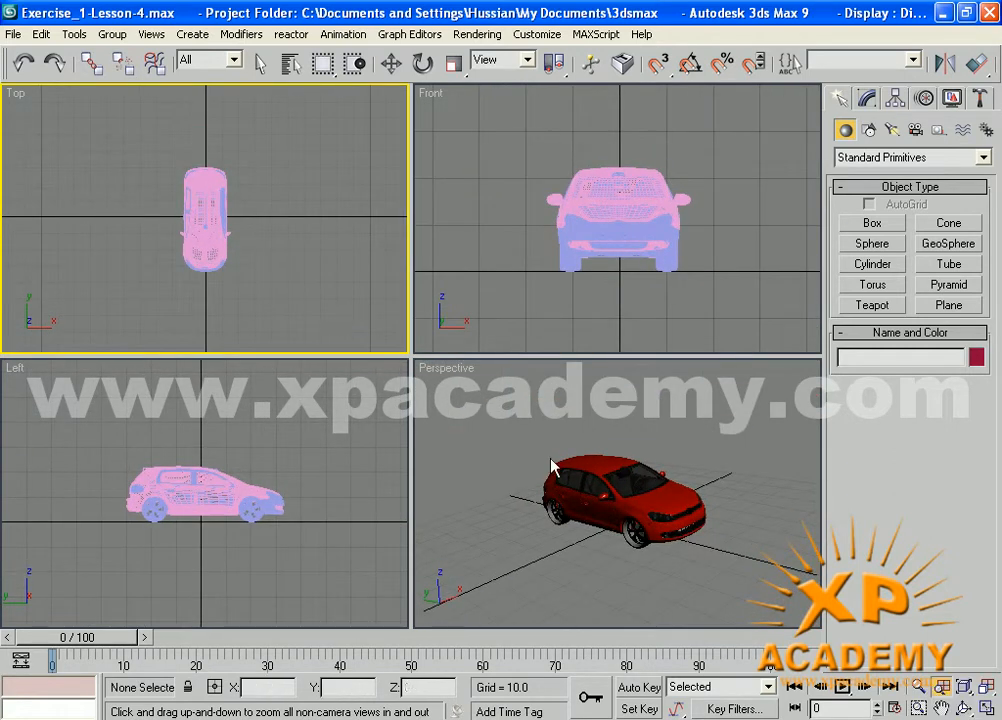
Step: Zoom each view individually with the Zoom tool, making the car smaller in Left and Front and larger in Perspective
{"action": "left_click", "coordinate": [922, 690]}
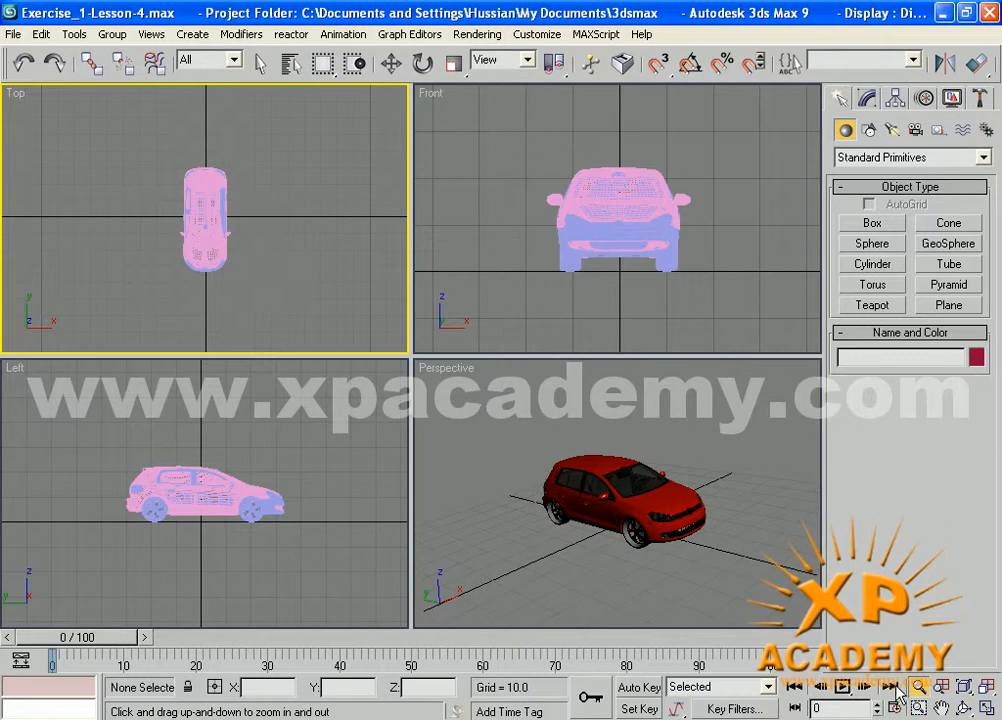
{"action": "left_click_drag", "start_coordinate": [291, 306], "coordinate": [286, 231]}
{"action": "left_click_drag", "start_coordinate": [282, 438], "coordinate": [280, 539]}
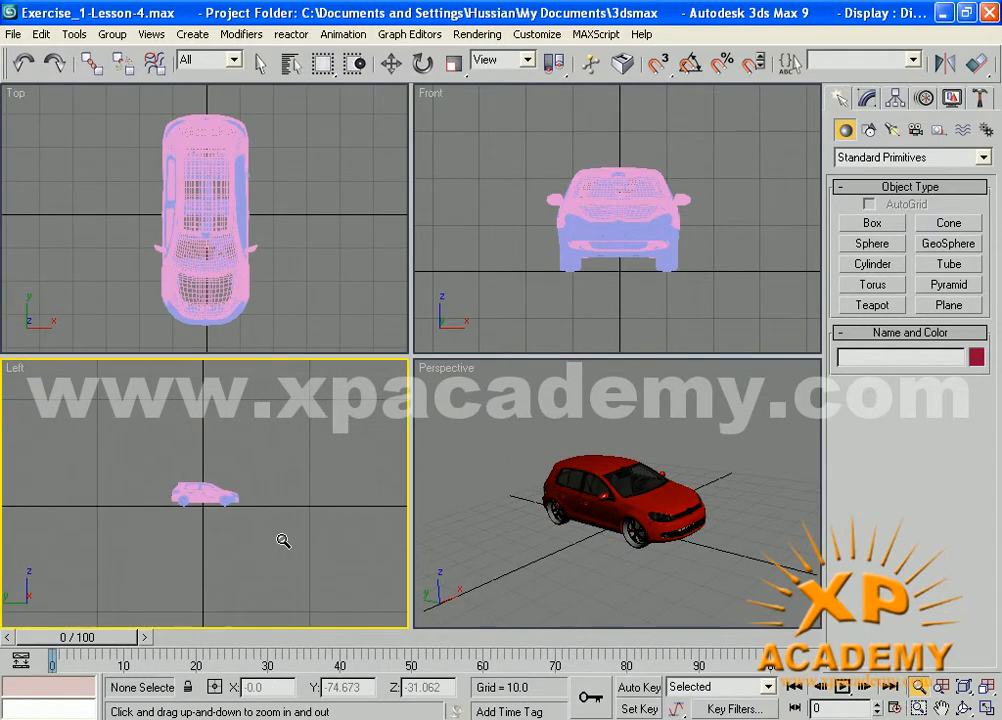
{"action": "left_click_drag", "start_coordinate": [510, 208], "coordinate": [510, 315]}
{"action": "left_click_drag", "start_coordinate": [316, 292], "coordinate": [313, 369]}
{"action": "left_click_drag", "start_coordinate": [521, 436], "coordinate": [519, 403]}
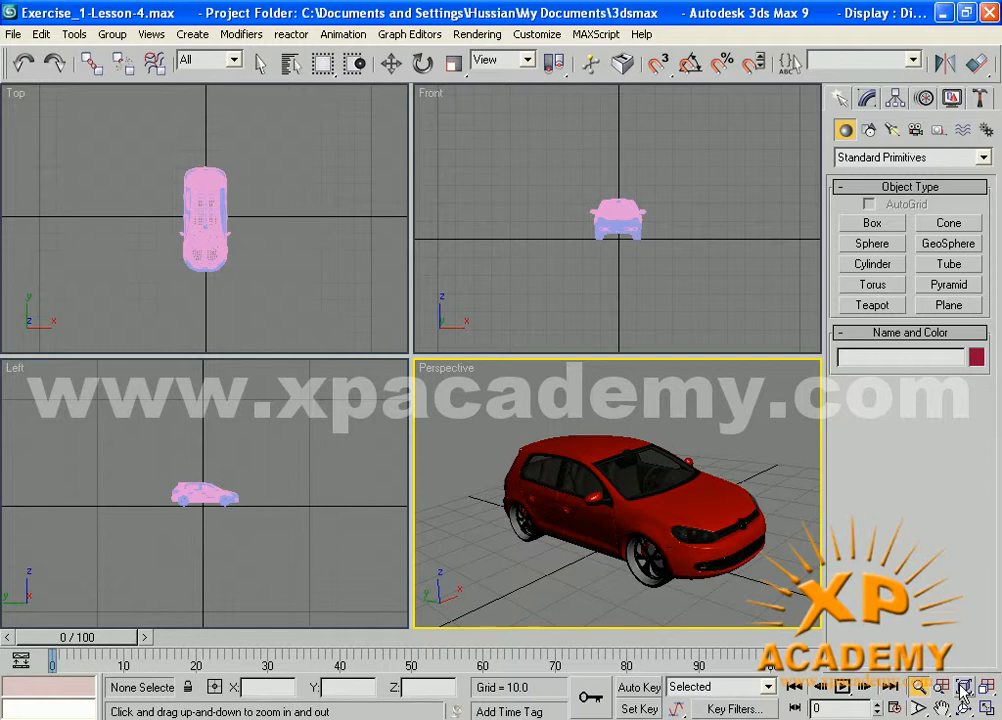
{"action": "key", "text": "q"}
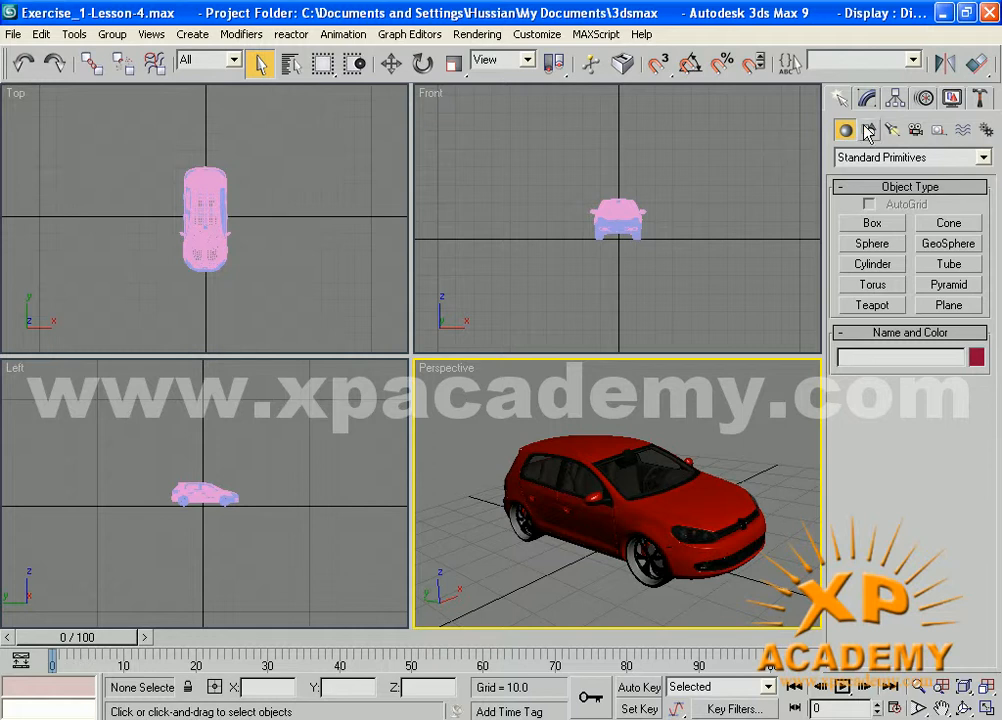
Step: Create a teapot with a radius of about 2.3 on the ground beside the car in the Perspective view
{"action": "left_click", "coordinate": [871, 307]}
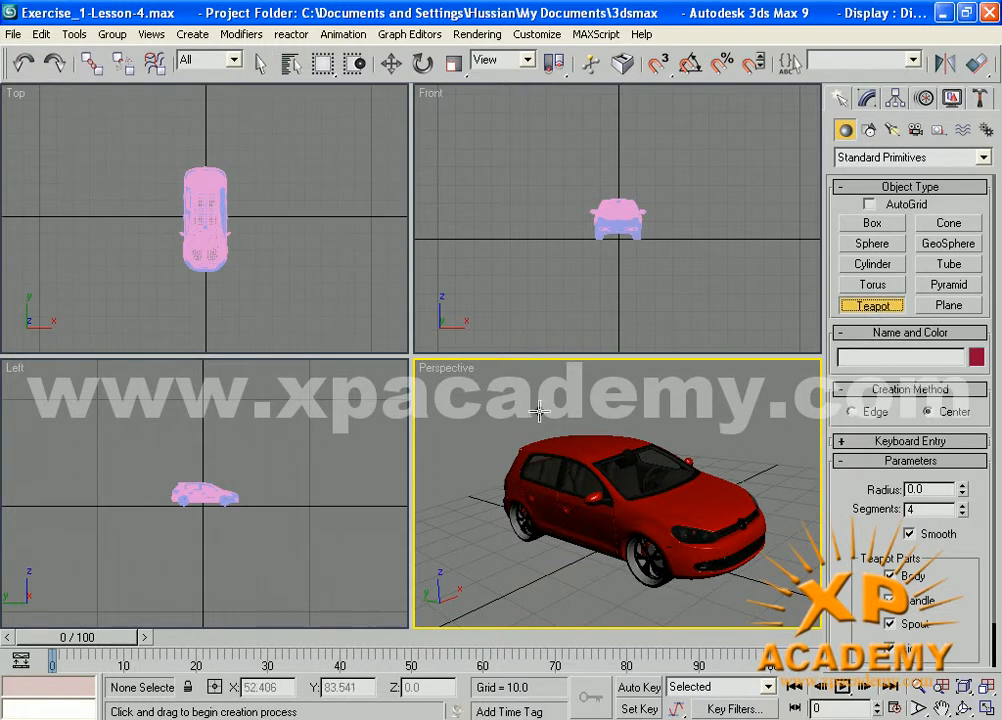
{"action": "mouse_move", "coordinate": [518, 582]}
{"action": "left_mouse_down"}
{"action": "mouse_move", "coordinate": [548, 592]}
{"action": "mouse_move", "coordinate": [513, 590]}
{"action": "left_mouse_up"}
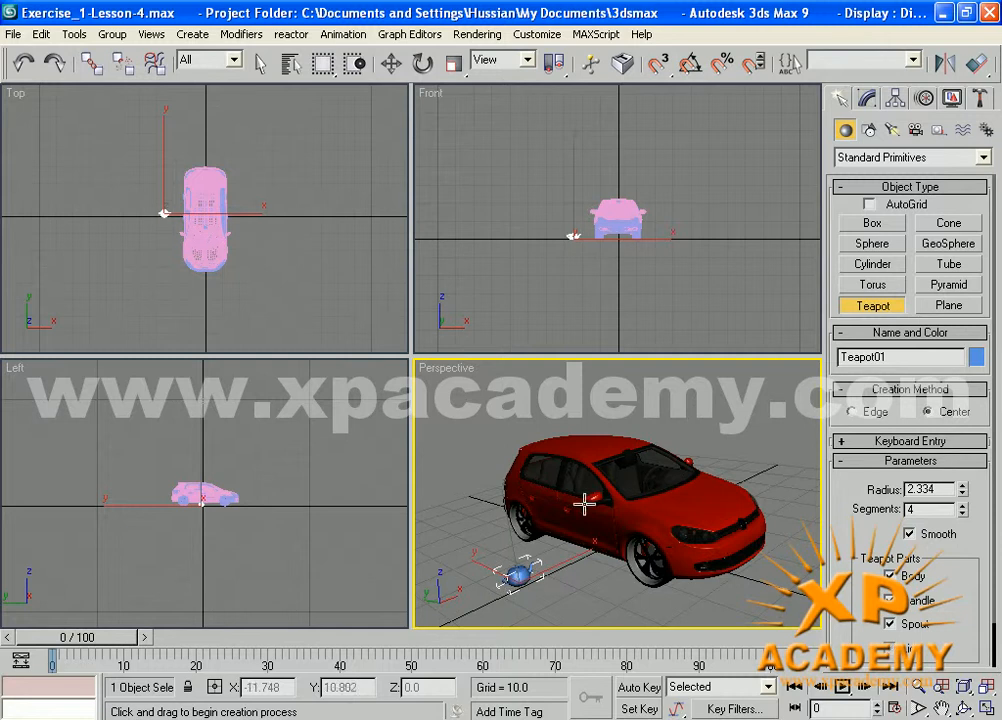
{"action": "right_click", "coordinate": [655, 447]}
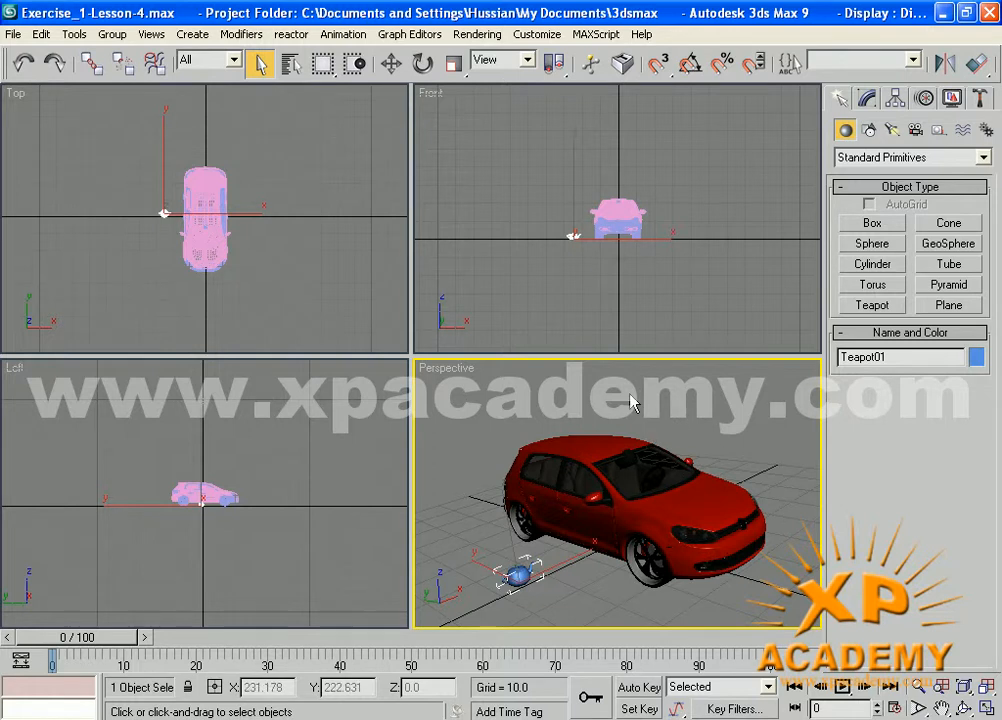
Step: Pan the Perspective view and zoom it far out from the car and teapot, clearing the teapot selection
{"action": "middle_click_drag", "start_coordinate": [690, 470], "coordinate": [592, 407]}
{"action": "middle_click_drag", "start_coordinate": [598, 459], "coordinate": [703, 459]}
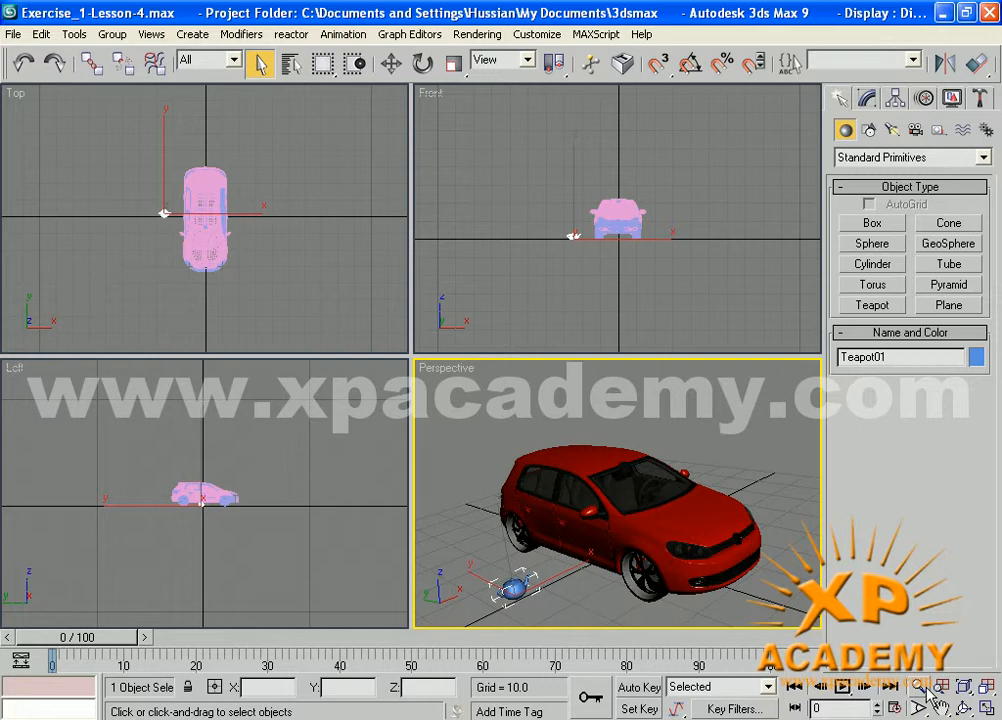
{"action": "scroll", "coordinate": [929, 693], "scroll_direction": "up", "scroll_amount": 5}
{"action": "scroll", "coordinate": [929, 693], "scroll_direction": "down", "scroll_amount": 8}
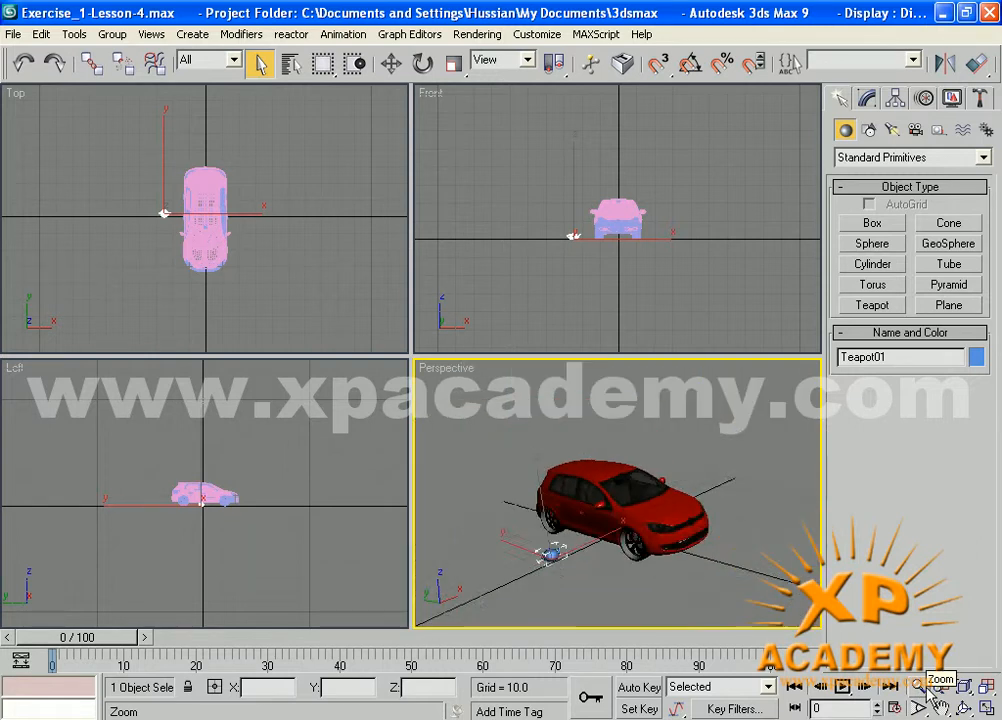
{"action": "left_click", "coordinate": [742, 442]}
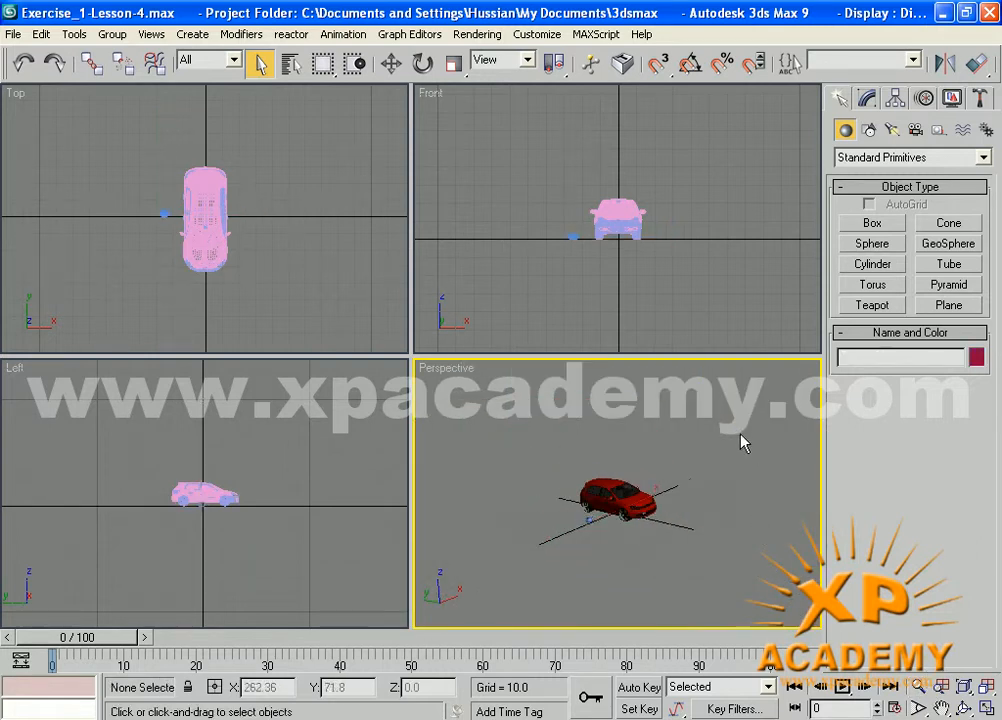
Step: Fit the car and teapot in the Perspective view with Zoom Extents, including after panning them out of sight
{"action": "left_click", "coordinate": [966, 692]}
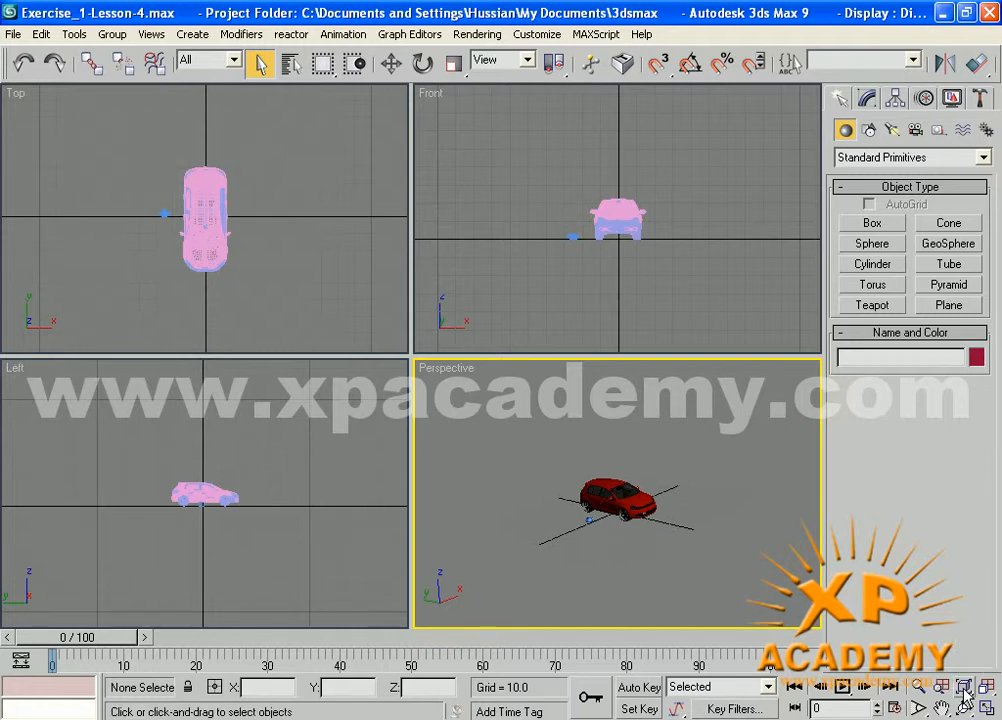
{"action": "left_click", "coordinate": [964, 688]}
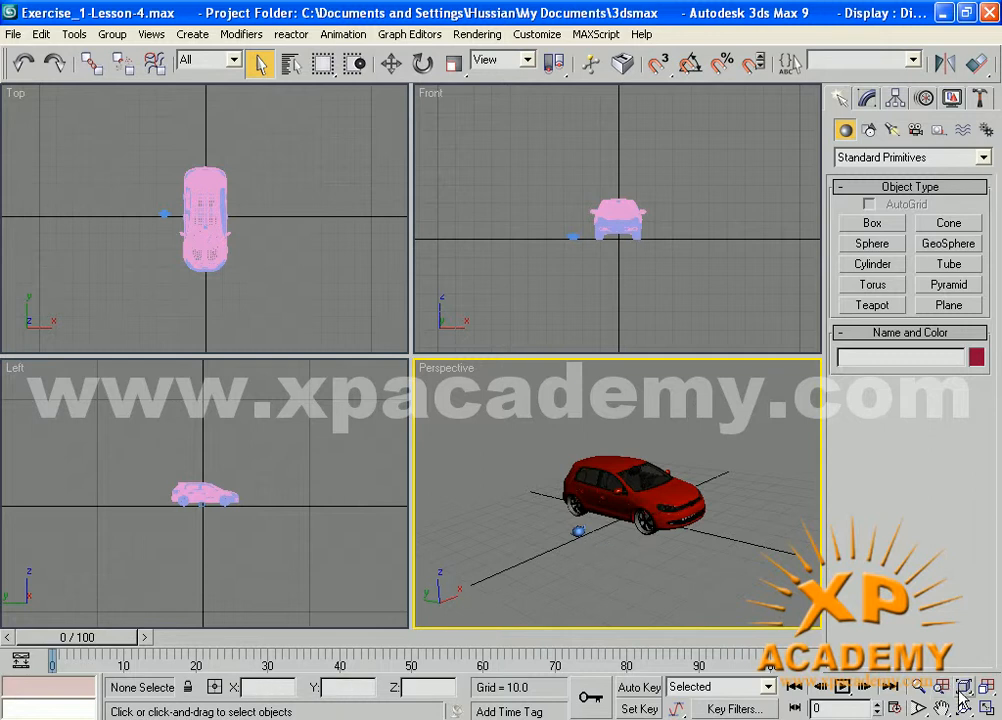
{"action": "middle_click_drag", "start_coordinate": [711, 503], "coordinate": [362, 491]}
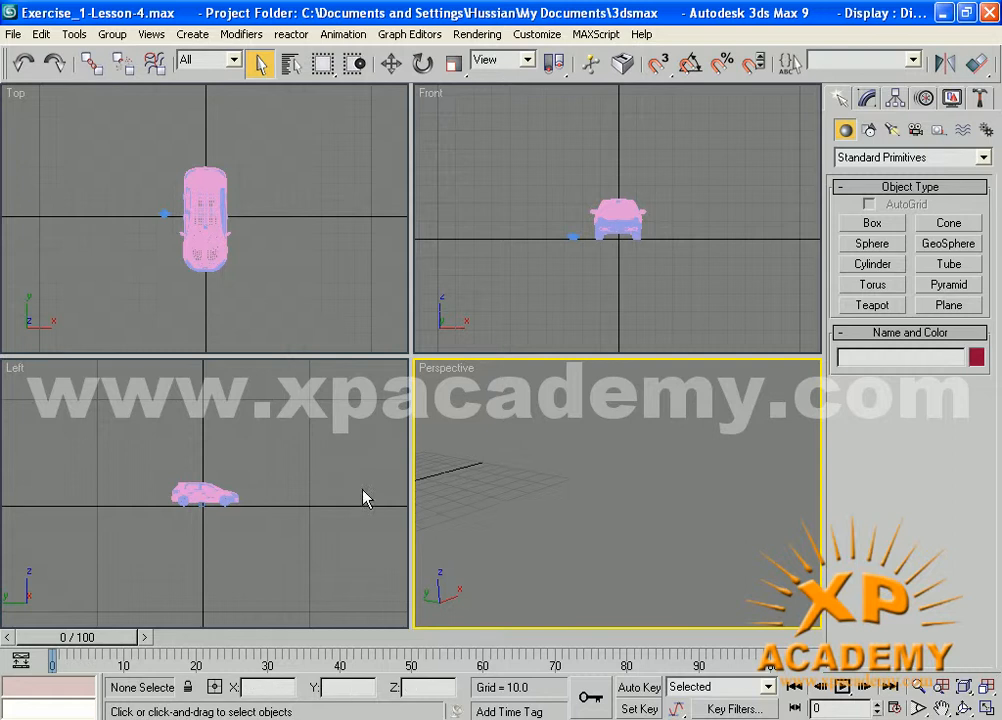
{"action": "left_click", "coordinate": [965, 688]}
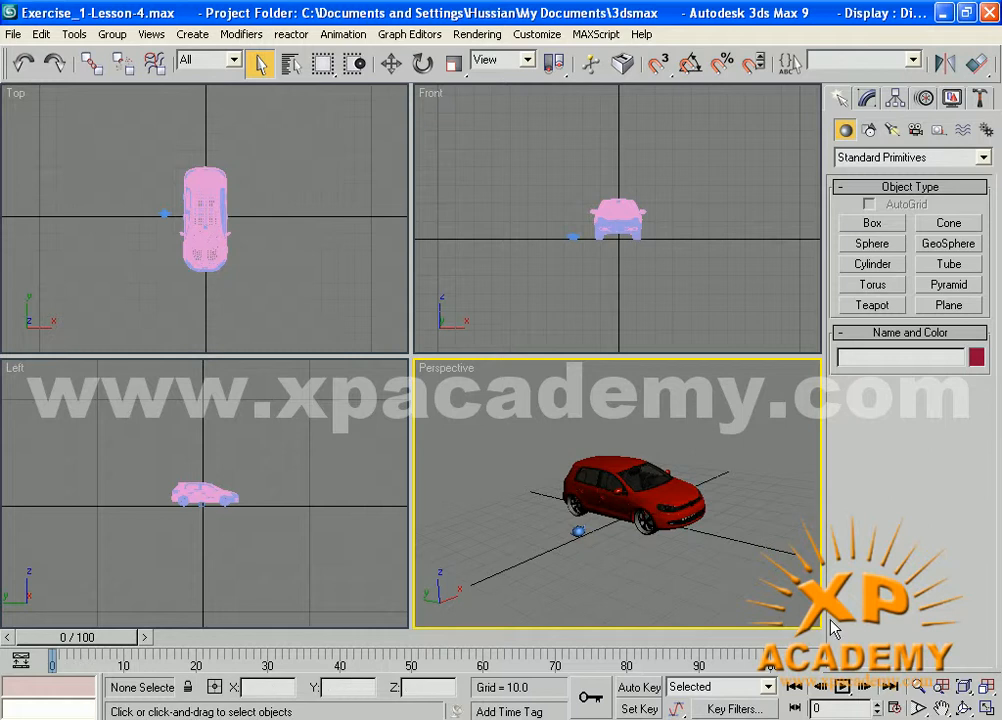
Step: Select the teapot in the Perspective view and frame it alone with Zoom Extents Selected
{"action": "left_click", "coordinate": [970, 694]}
{"action": "left_click_drag", "start_coordinate": [975, 703], "coordinate": [967, 672]}
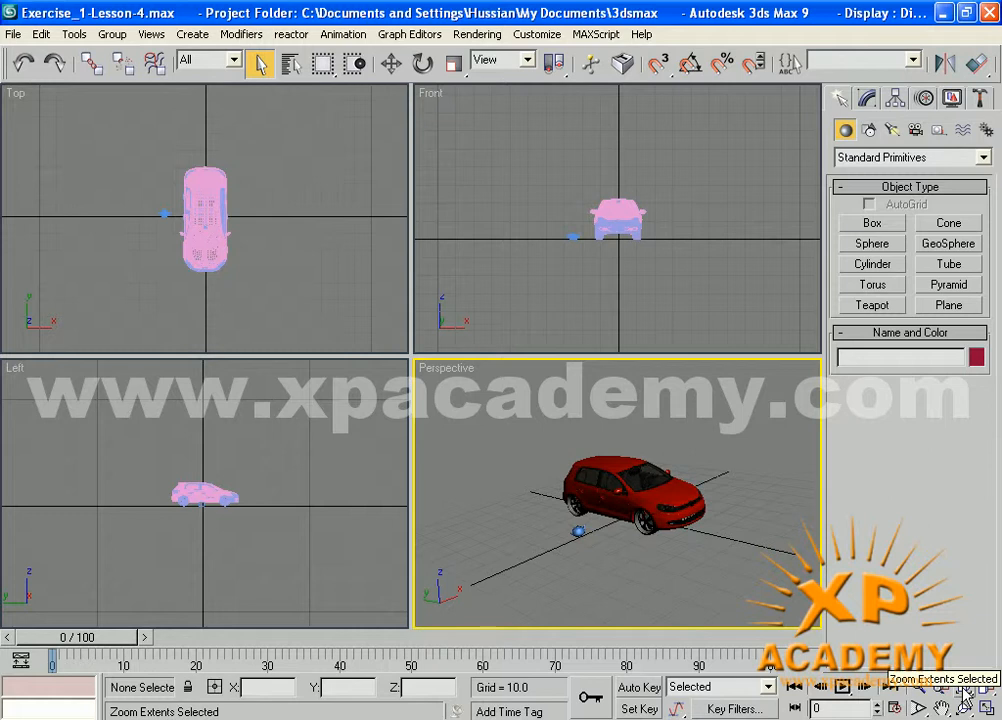
{"action": "left_click", "coordinate": [964, 690]}
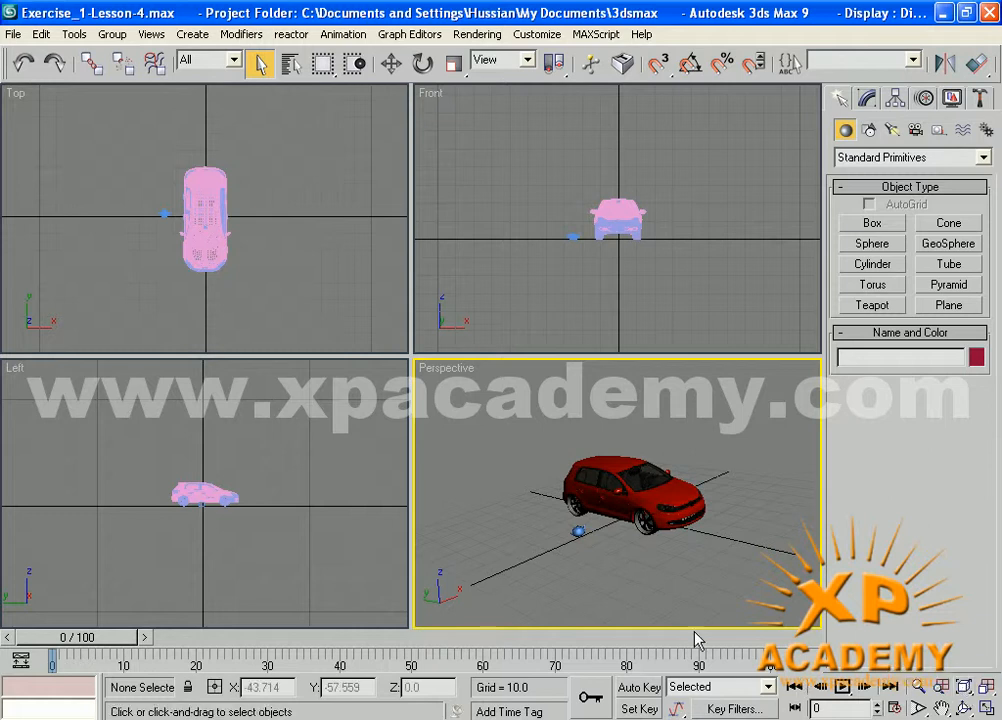
{"action": "left_click_drag", "start_coordinate": [579, 531], "coordinate": [586, 533]}
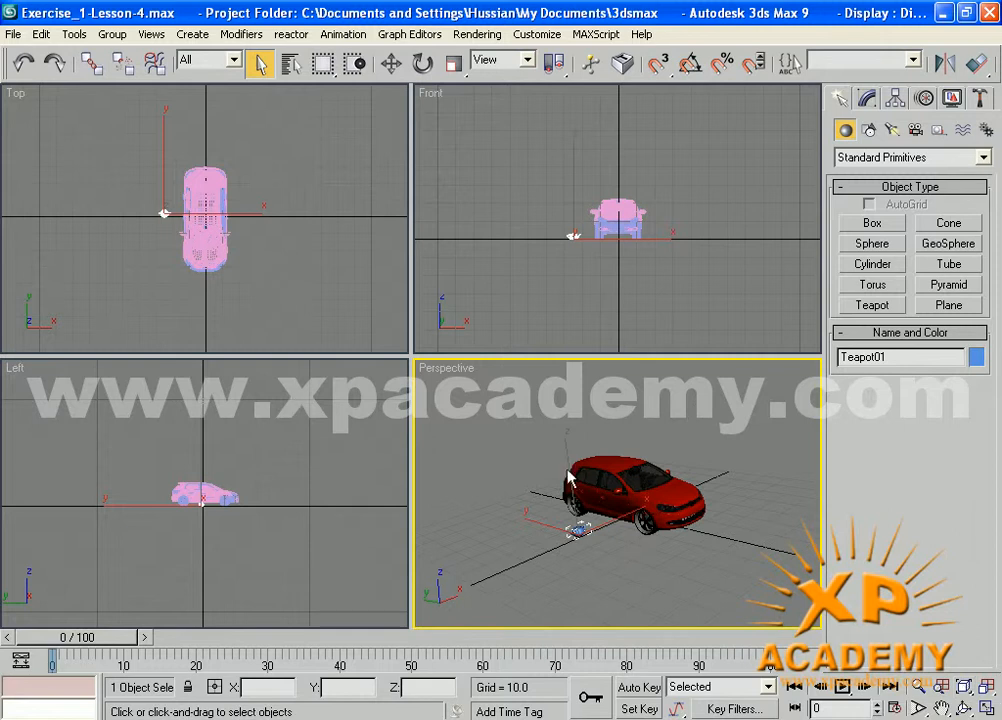
{"action": "left_click", "coordinate": [966, 688]}
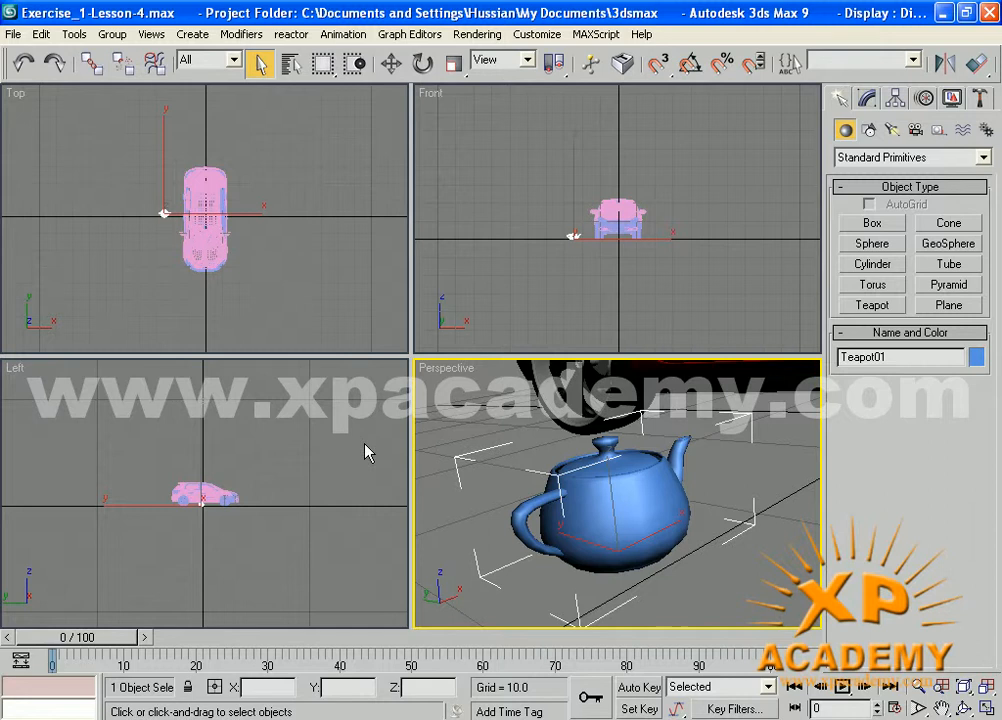
Step: Fit the whole scene in the Perspective view with Zoom Extents, repeating it after deselecting the teapot and panning the car away
{"action": "left_click_drag", "start_coordinate": [964, 687], "coordinate": [975, 655]}
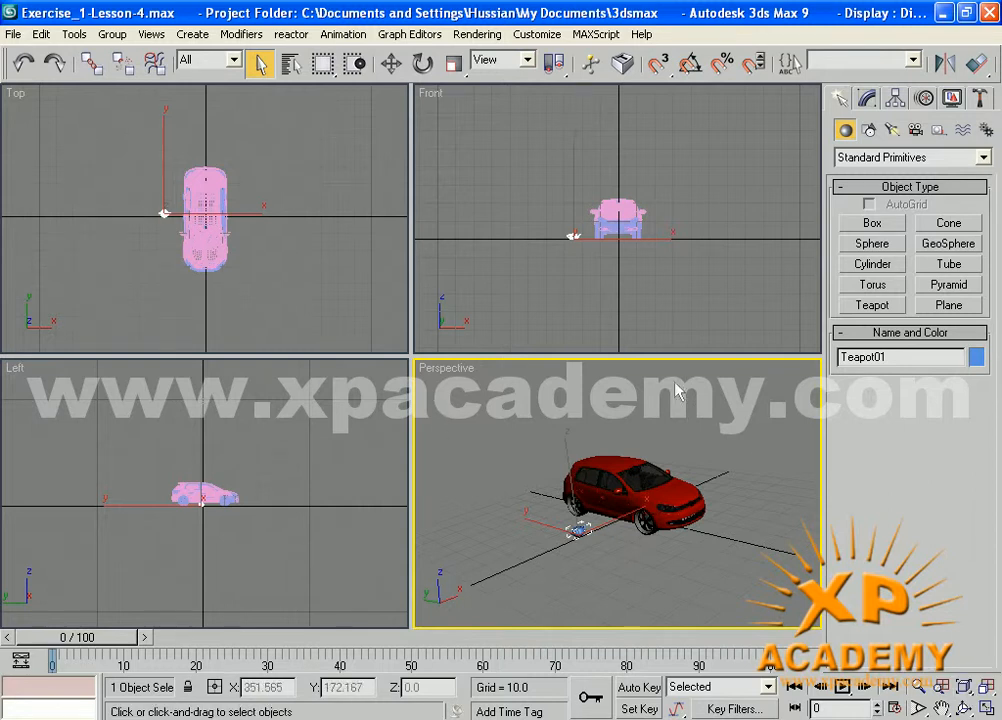
{"action": "left_click", "coordinate": [720, 598]}
{"action": "middle_click_drag", "start_coordinate": [718, 577], "coordinate": [501, 517]}
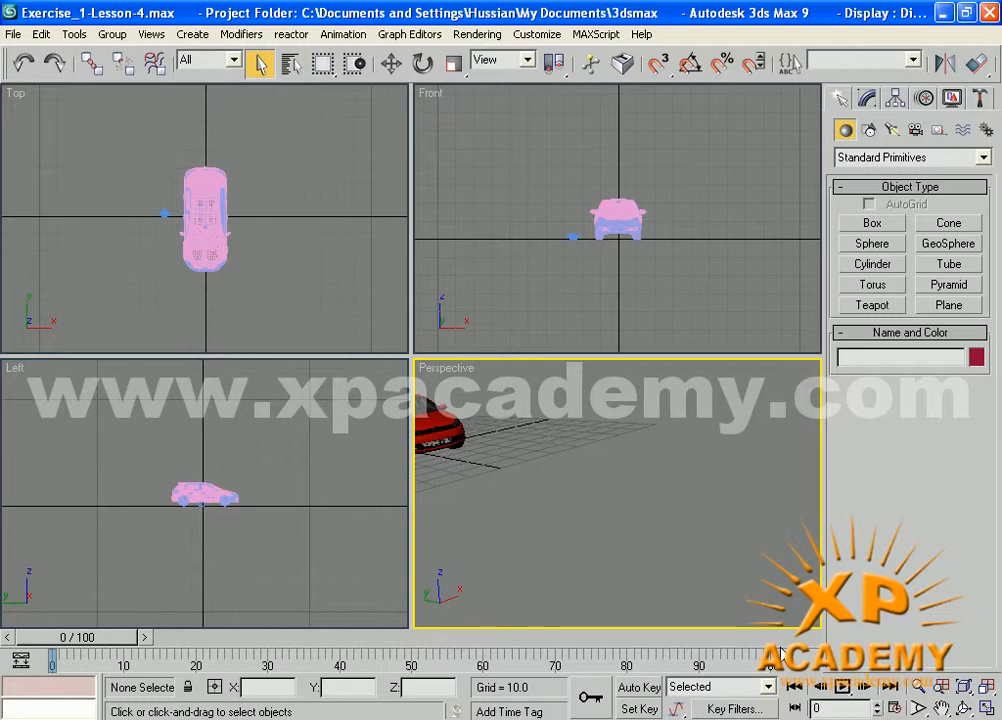
{"action": "key", "text": "z"}
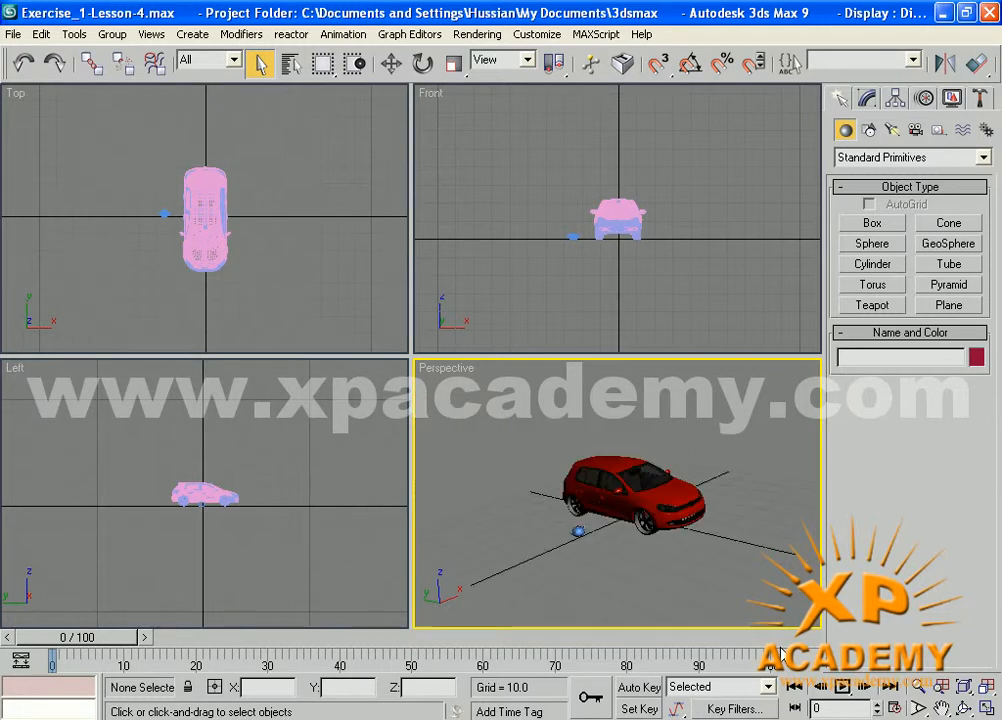
Step: Select and deselect the teapot, and with nothing selected fit the scene in all four views using Zoom Extents All
{"action": "left_click", "coordinate": [578, 531]}
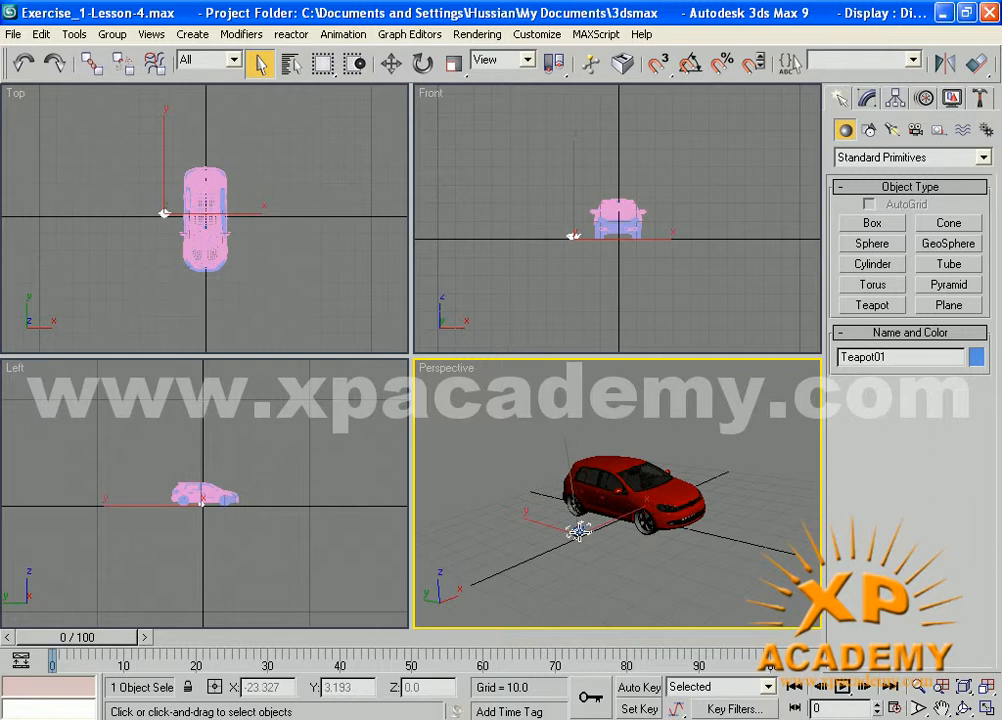
{"action": "left_click", "coordinate": [618, 578]}
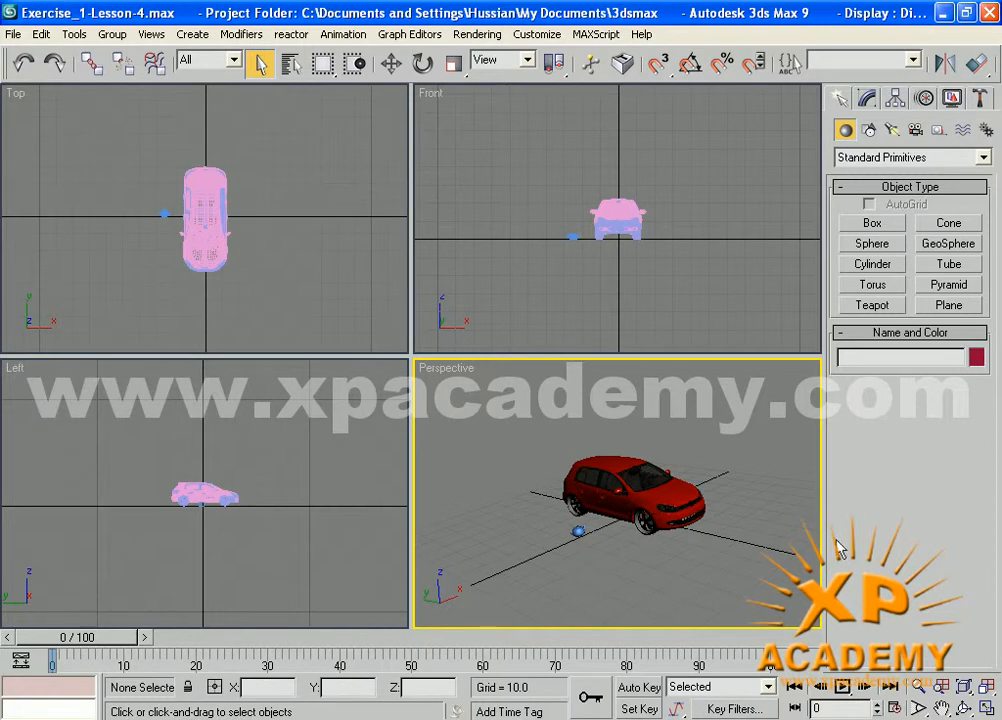
{"action": "left_click", "coordinate": [988, 688]}
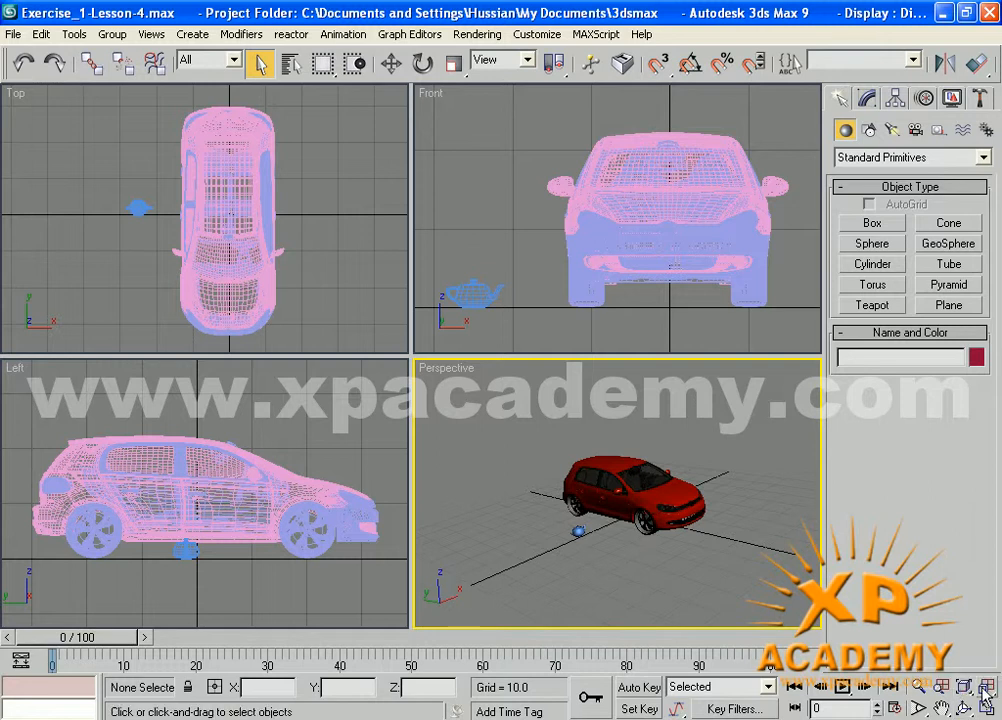
Step: Zoom out the Perspective, Left, Top and Front views individually with Zoom, and shrink all views slightly with Zoom All
{"action": "left_click", "coordinate": [918, 686]}
{"action": "left_click_drag", "start_coordinate": [493, 386], "coordinate": [622, 540]}
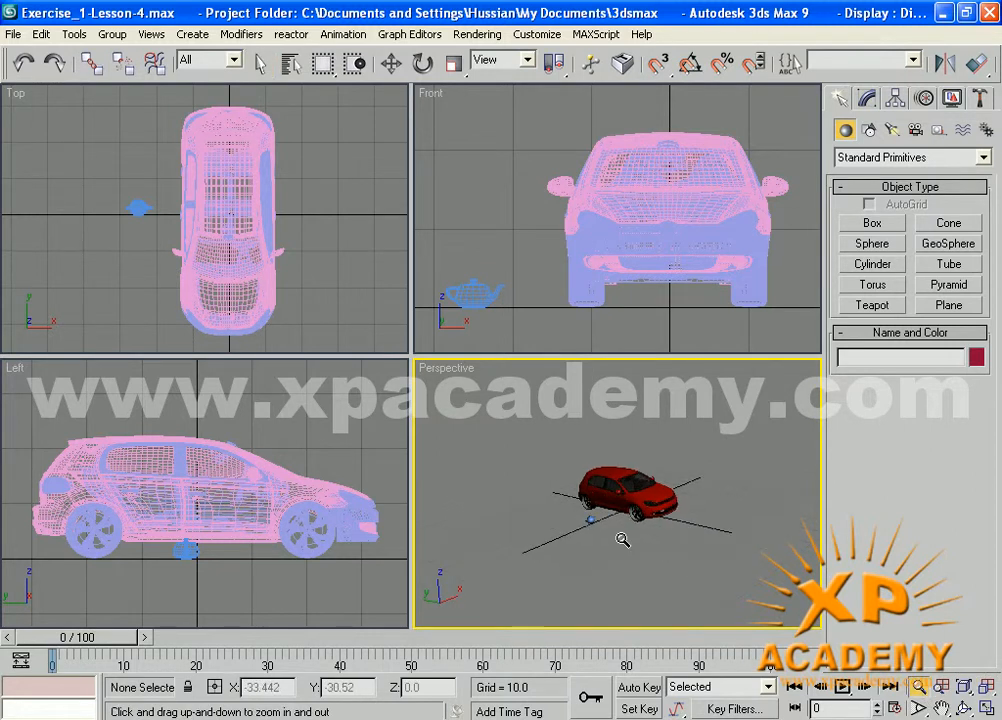
{"action": "left_click_drag", "start_coordinate": [242, 438], "coordinate": [179, 530]}
{"action": "left_click_drag", "start_coordinate": [270, 282], "coordinate": [285, 330]}
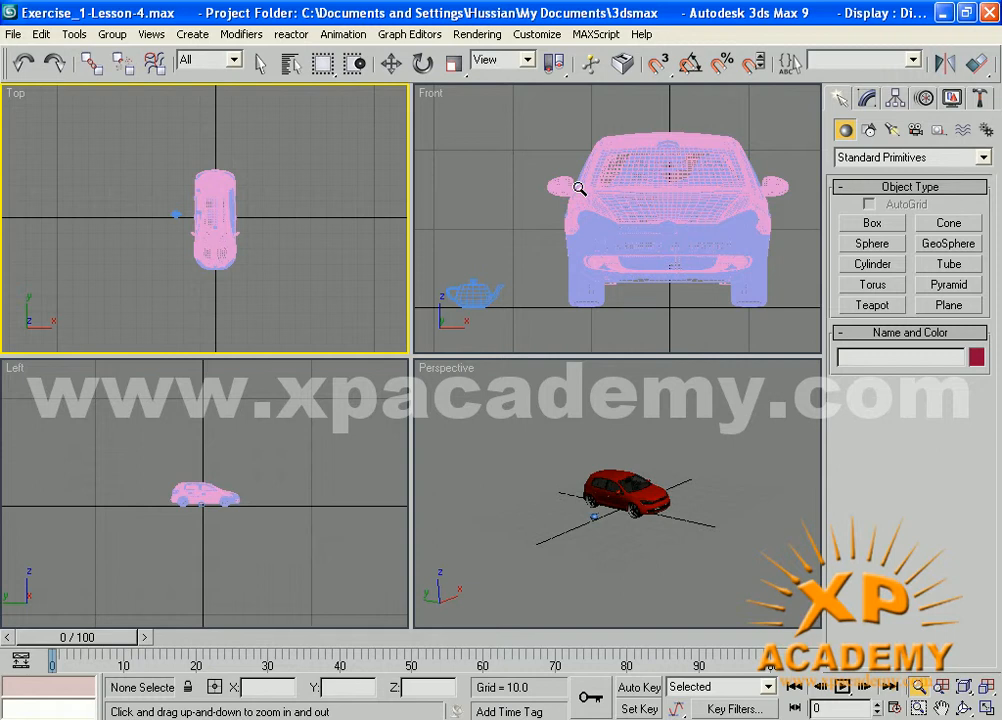
{"action": "left_click_drag", "start_coordinate": [579, 188], "coordinate": [570, 403]}
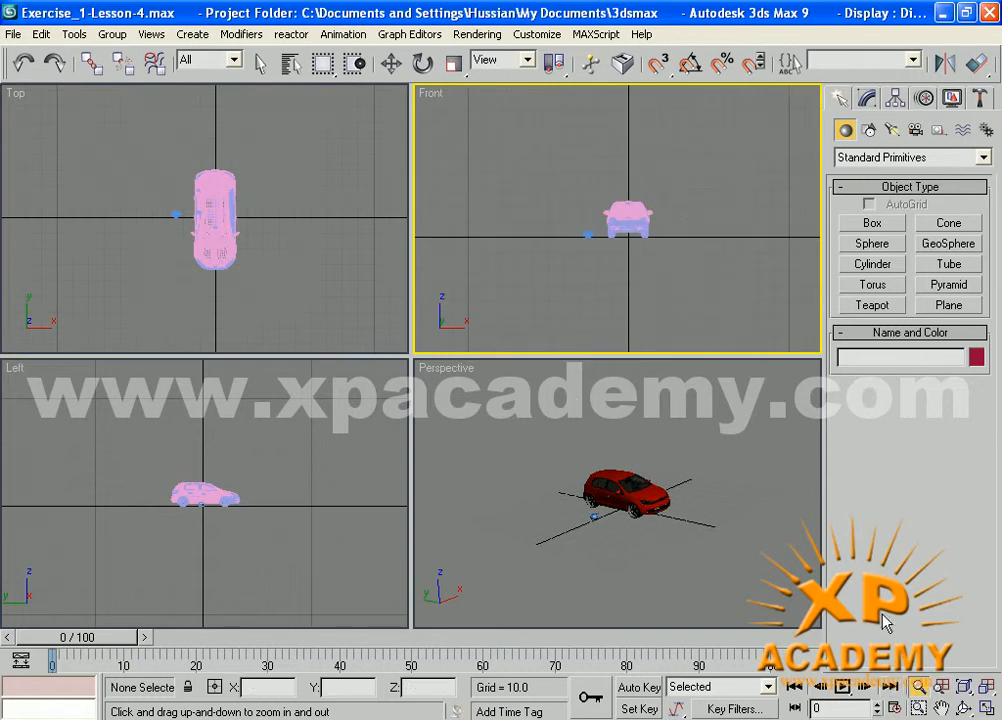
{"action": "mouse_move", "coordinate": [749, 528]}
{"action": "left_mouse_down"}
{"action": "mouse_move", "coordinate": [750, 510]}
{"action": "mouse_move", "coordinate": [749, 540]}
{"action": "left_mouse_up"}
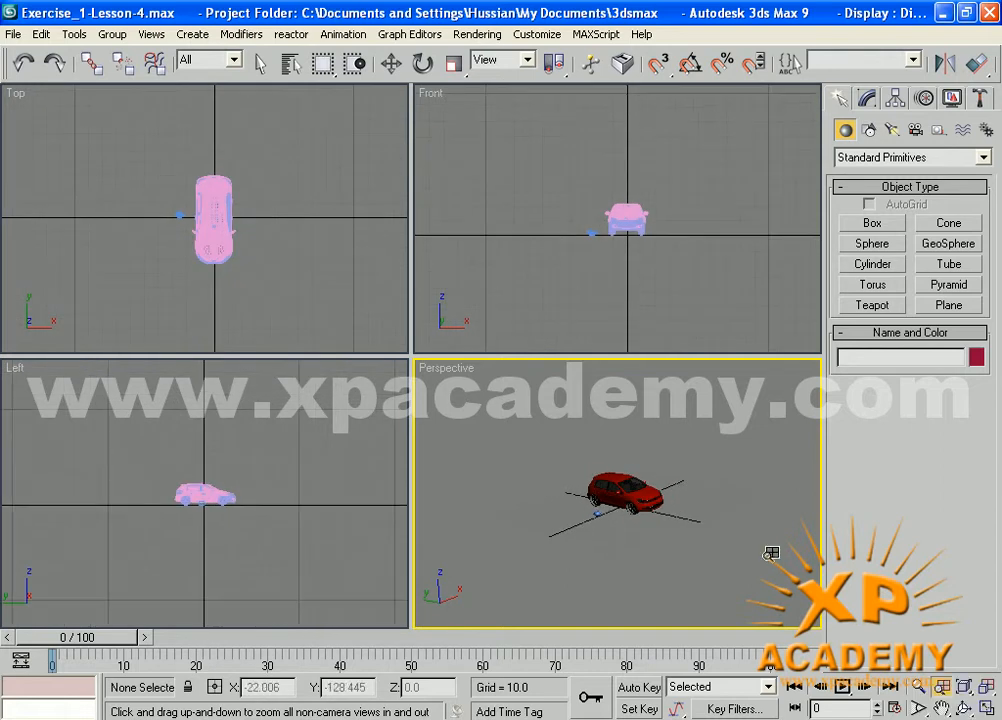
{"action": "right_click", "coordinate": [771, 553]}
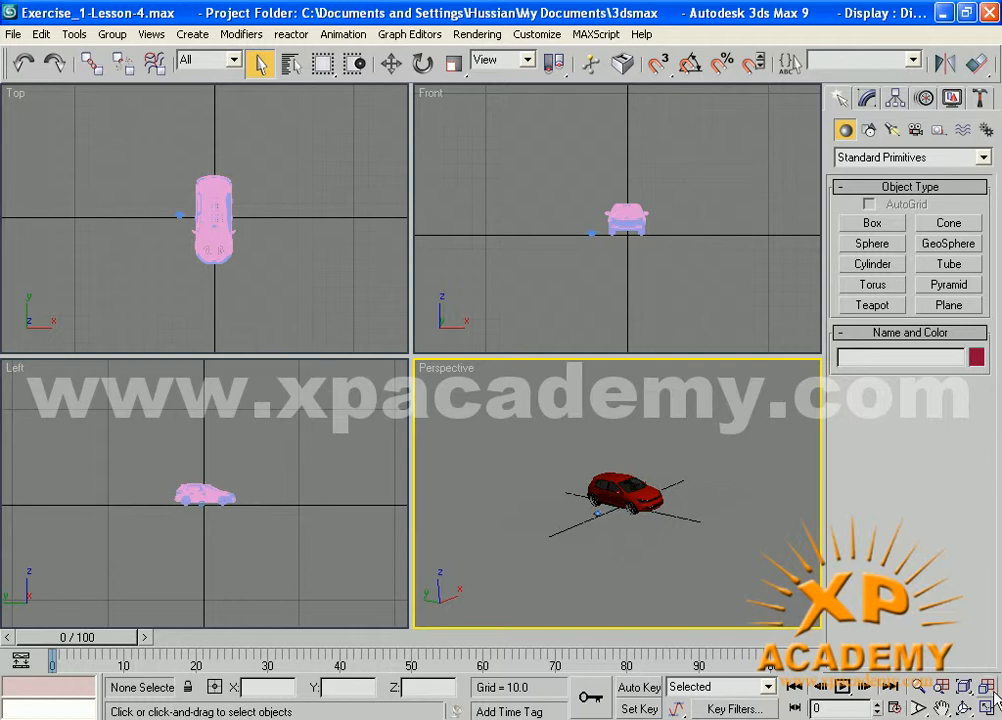
Step: Pan the Perspective, Left and Top views off-centre and refit the scene in every view with Zoom Extents All
{"action": "middle_click_drag", "start_coordinate": [637, 481], "coordinate": [615, 365]}
{"action": "middle_click_drag", "start_coordinate": [273, 499], "coordinate": [122, 352]}
{"action": "middle_click_drag", "start_coordinate": [120, 210], "coordinate": [262, 105]}
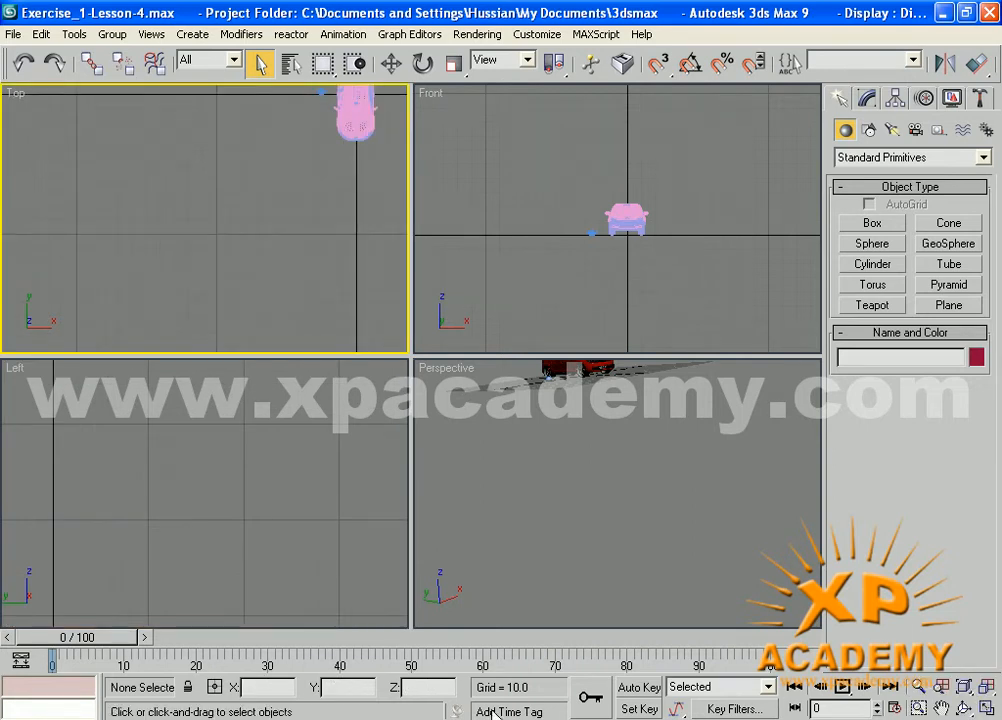
{"action": "left_click", "coordinate": [986, 688]}
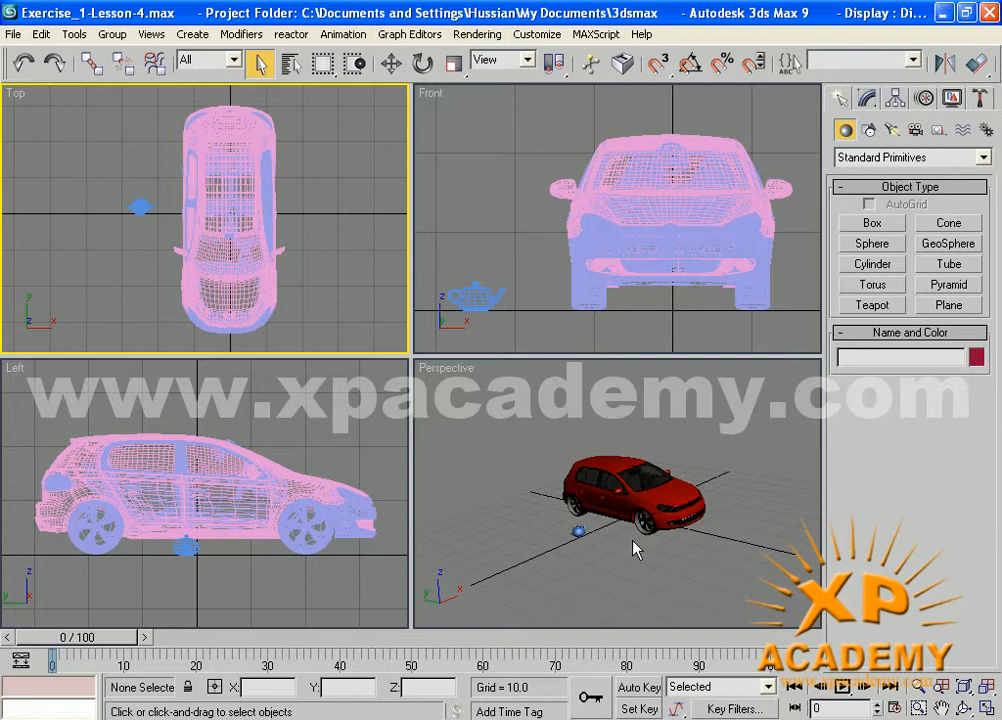
Step: Pan the car off-centre in all four views, including far out of the Perspective view, and restore them with Zoom Extents All
{"action": "scroll", "coordinate": [633, 541], "scroll_direction": "down", "scroll_amount": 4}
{"action": "middle_click", "coordinate": [644, 513]}
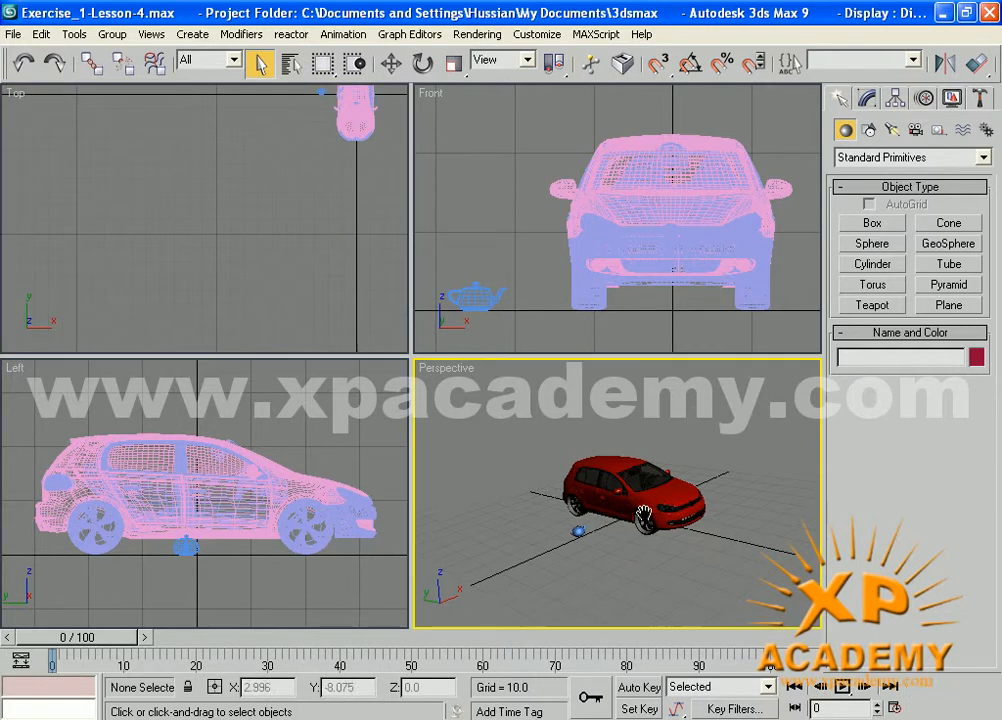
{"action": "middle_click_drag", "start_coordinate": [644, 513], "coordinate": [628, 521]}
{"action": "middle_click_drag", "start_coordinate": [369, 537], "coordinate": [163, 409]}
{"action": "middle_click", "coordinate": [701, 221]}
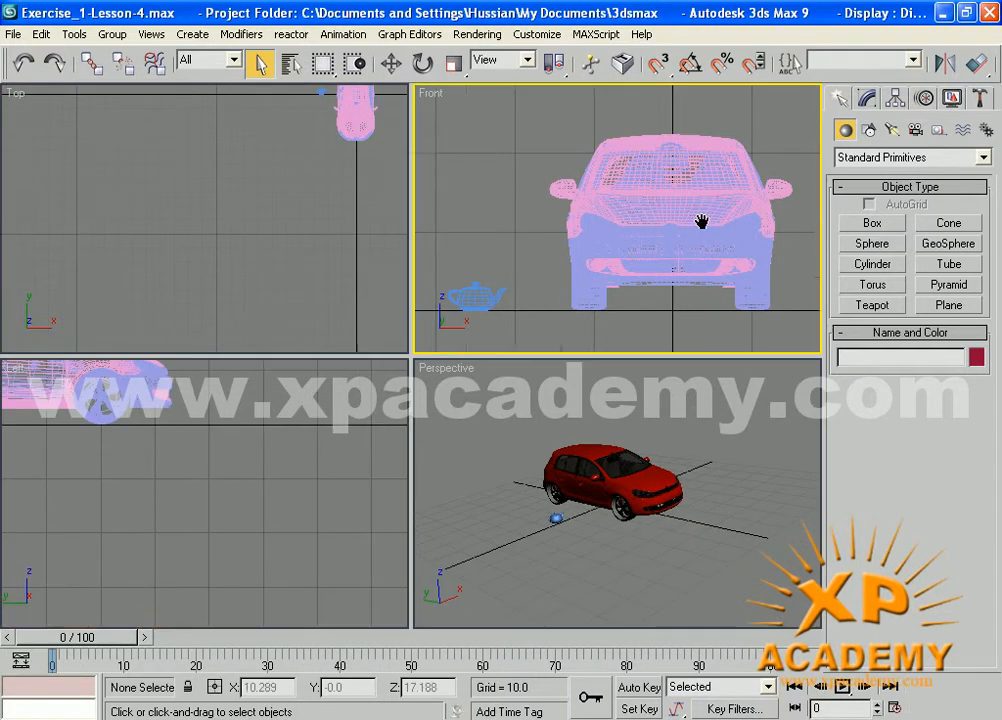
{"action": "middle_click_drag", "start_coordinate": [701, 221], "coordinate": [769, 150]}
{"action": "middle_click_drag", "start_coordinate": [328, 186], "coordinate": [80, 214]}
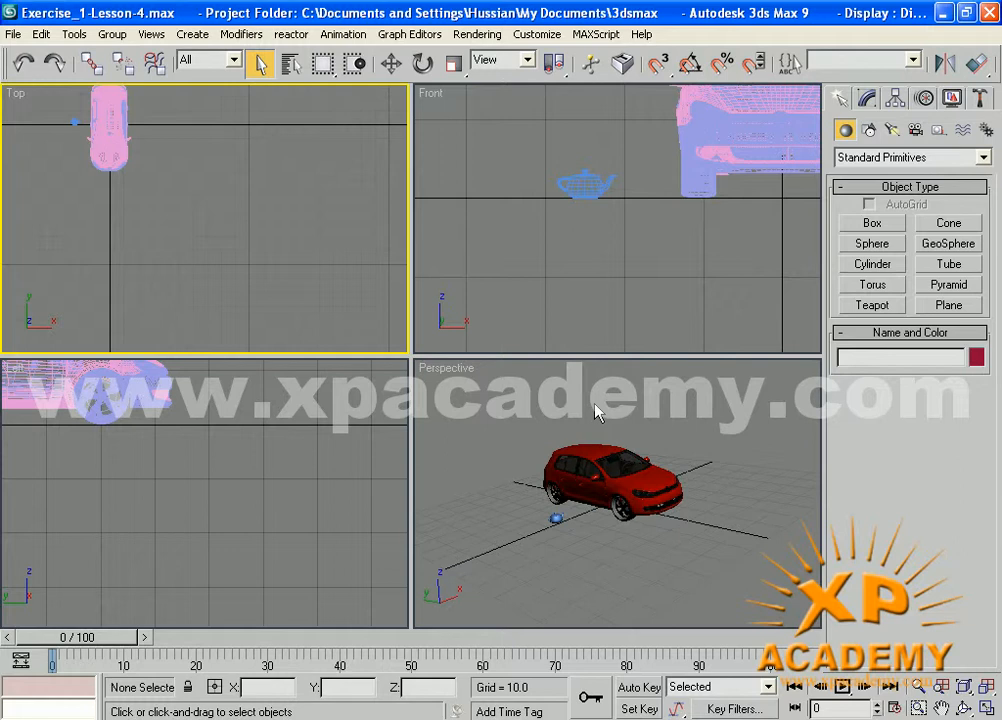
{"action": "middle_click_drag", "start_coordinate": [622, 448], "coordinate": [432, 318]}
{"action": "middle_click", "coordinate": [440, 320]}
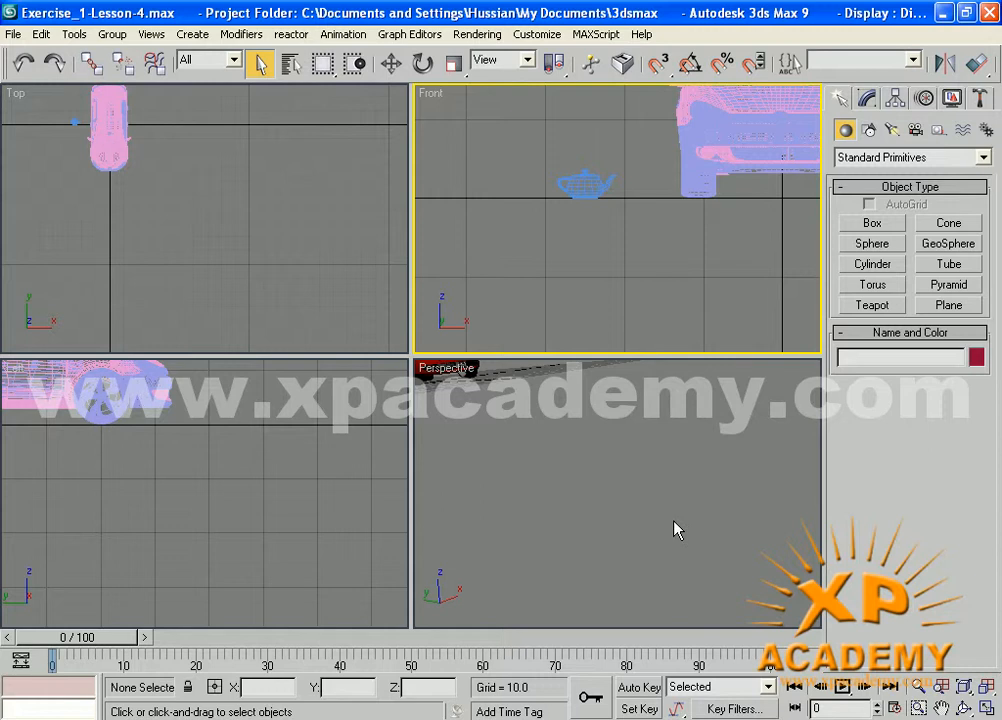
{"action": "key", "text": "ctrl+shift+z"}
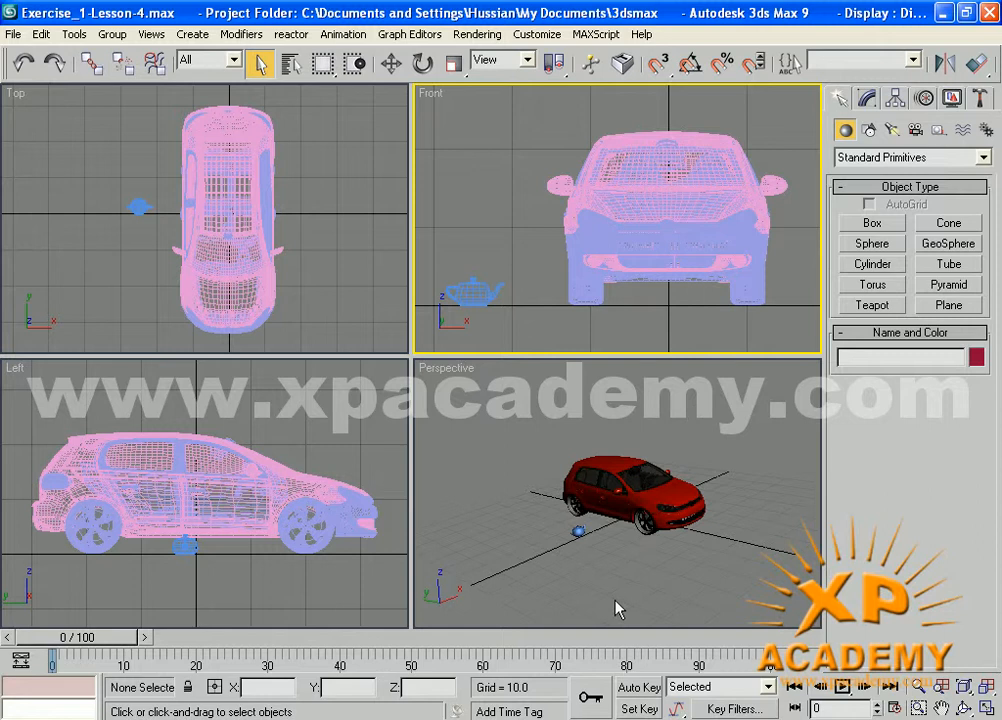
Step: Select the teapot beside the car and frame it in all four views with Zoom Extents All Selected
{"action": "left_click", "coordinate": [578, 530]}
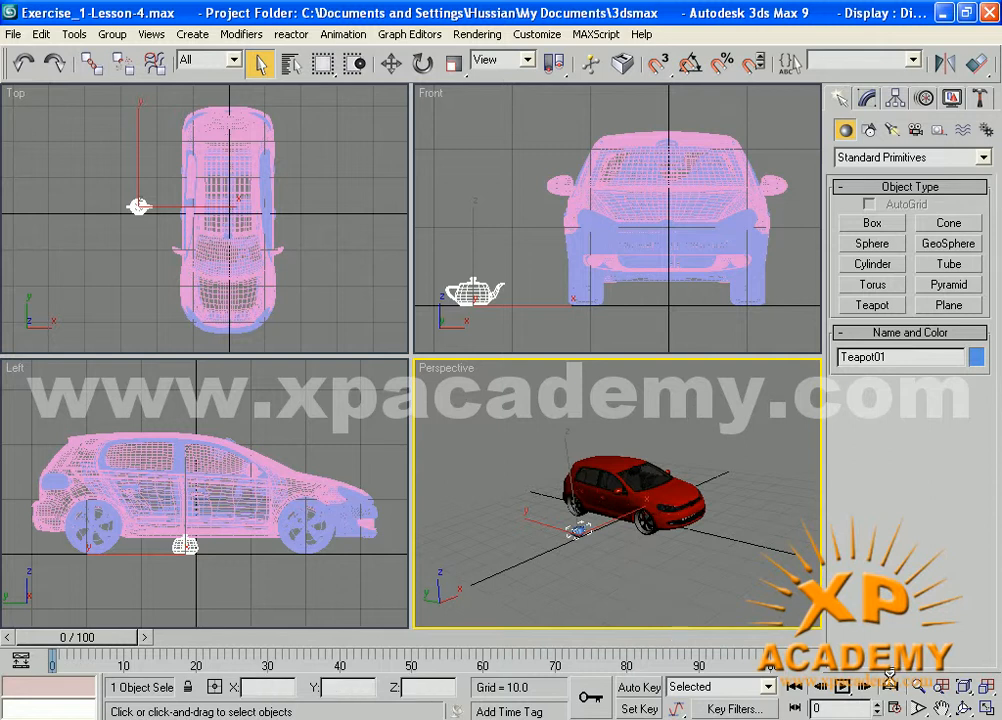
{"action": "left_click", "coordinate": [988, 707]}
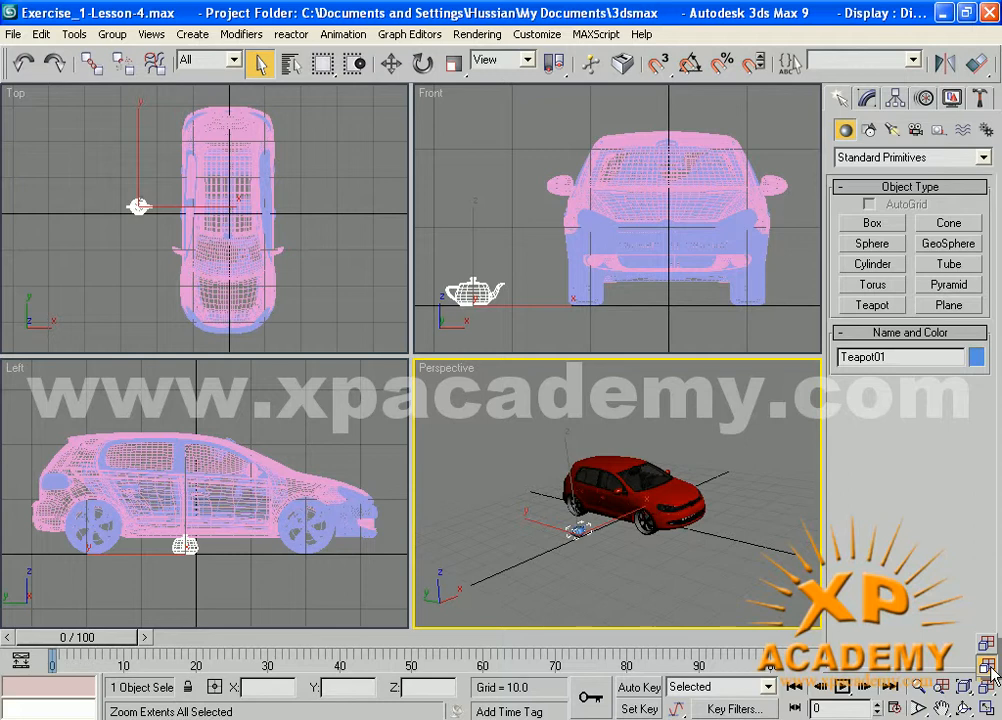
{"action": "left_click", "coordinate": [993, 678]}
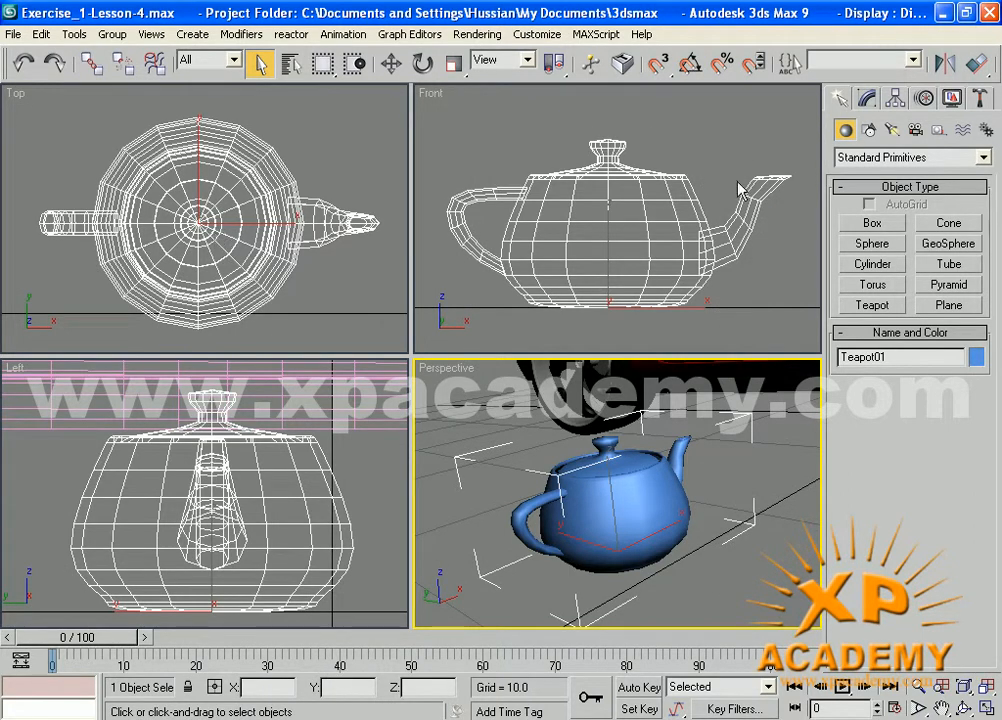
Step: Deselect the teapot, move all four views away from it, and reselect it to frame it again in every view
{"action": "left_click", "coordinate": [781, 475]}
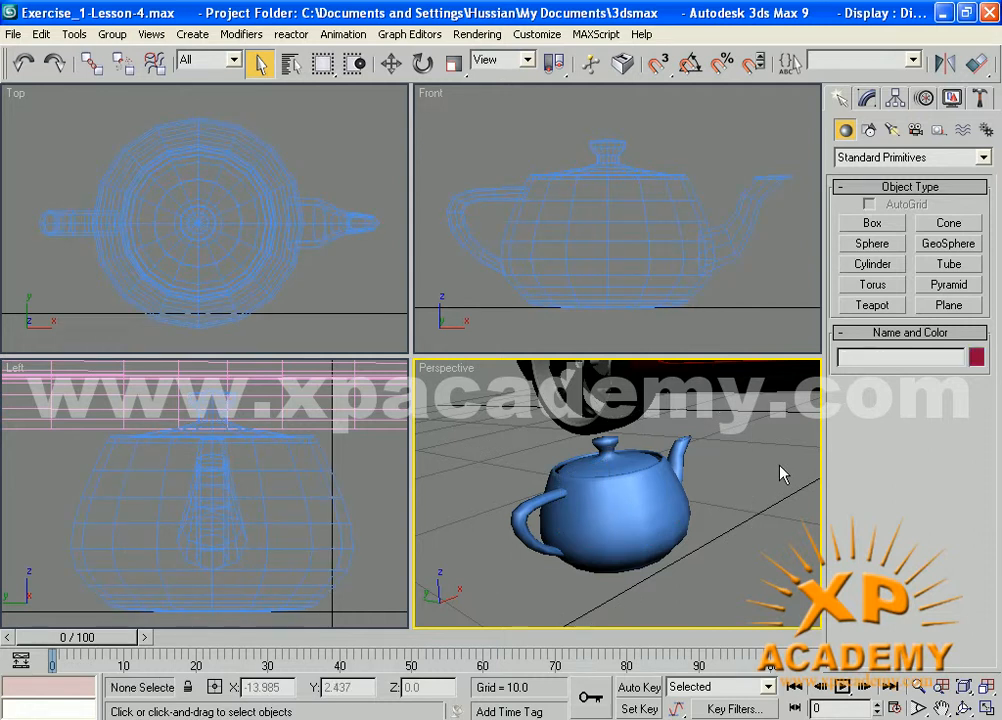
{"action": "scroll", "coordinate": [781, 475], "scroll_direction": "down", "scroll_amount": 5}
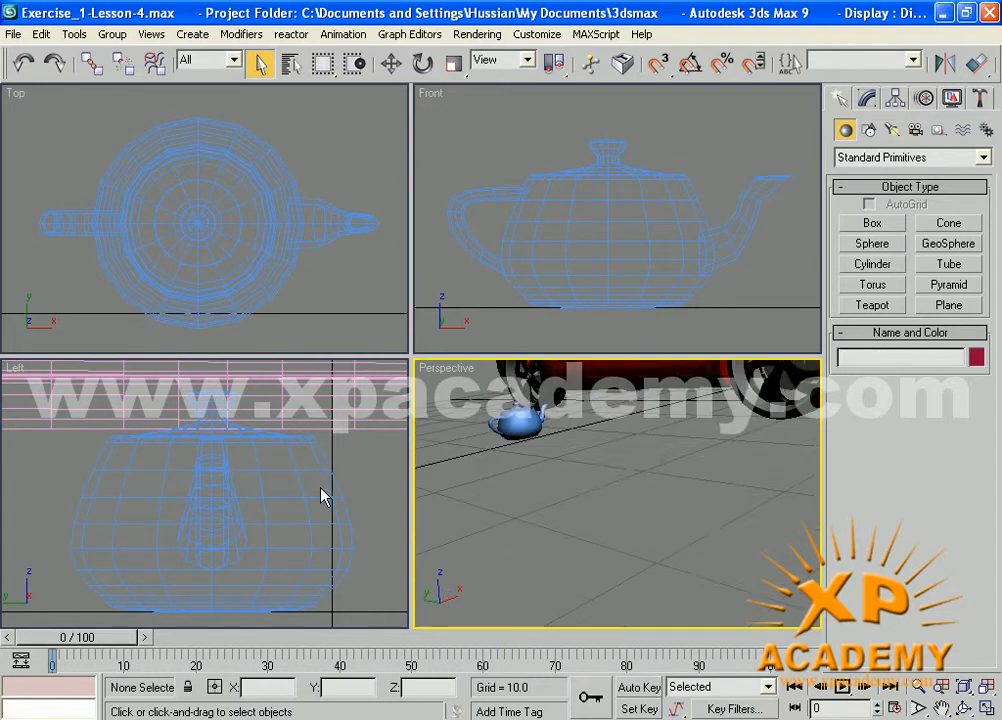
{"action": "middle_click_drag", "start_coordinate": [331, 497], "coordinate": [200, 400]}
{"action": "middle_click_drag", "start_coordinate": [264, 230], "coordinate": [440, 60]}
{"action": "middle_click_drag", "start_coordinate": [546, 174], "coordinate": [818, 104]}
{"action": "left_click", "coordinate": [573, 461]}
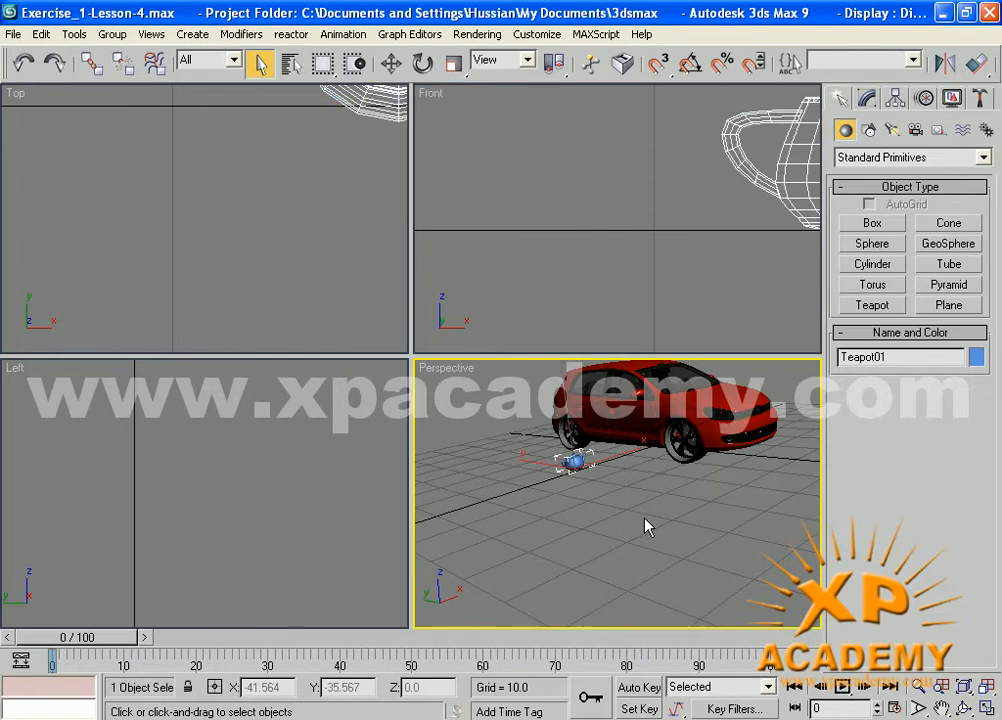
{"action": "key", "text": "z"}
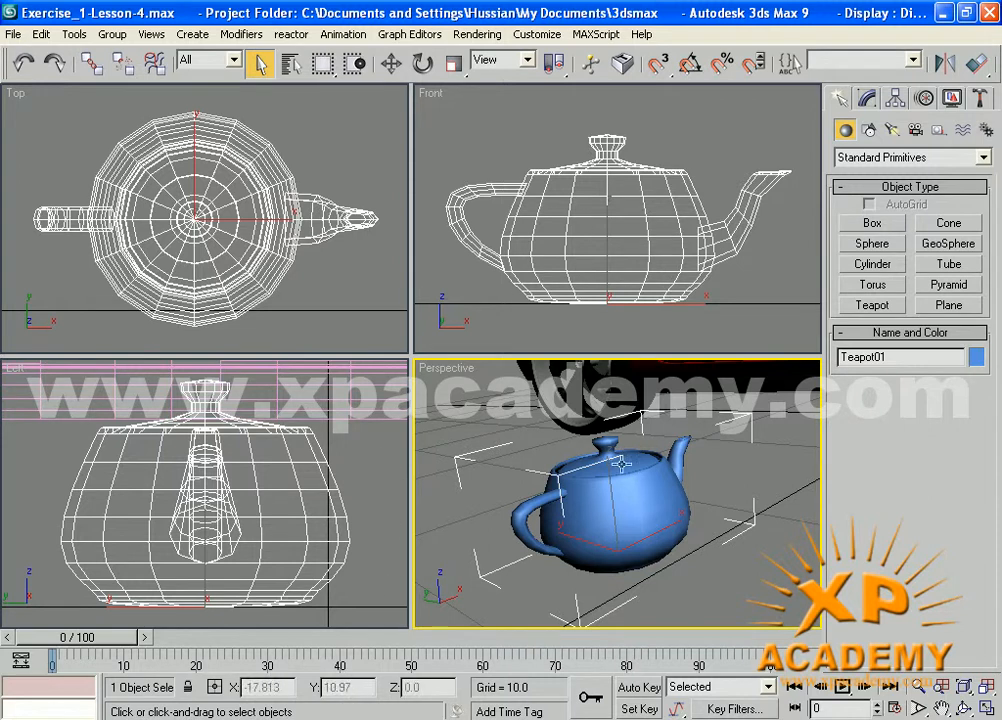
Step: Clear the teapot selection and fit the car and teapot in the Perspective view, followed by all four views
{"action": "left_click", "coordinate": [459, 414]}
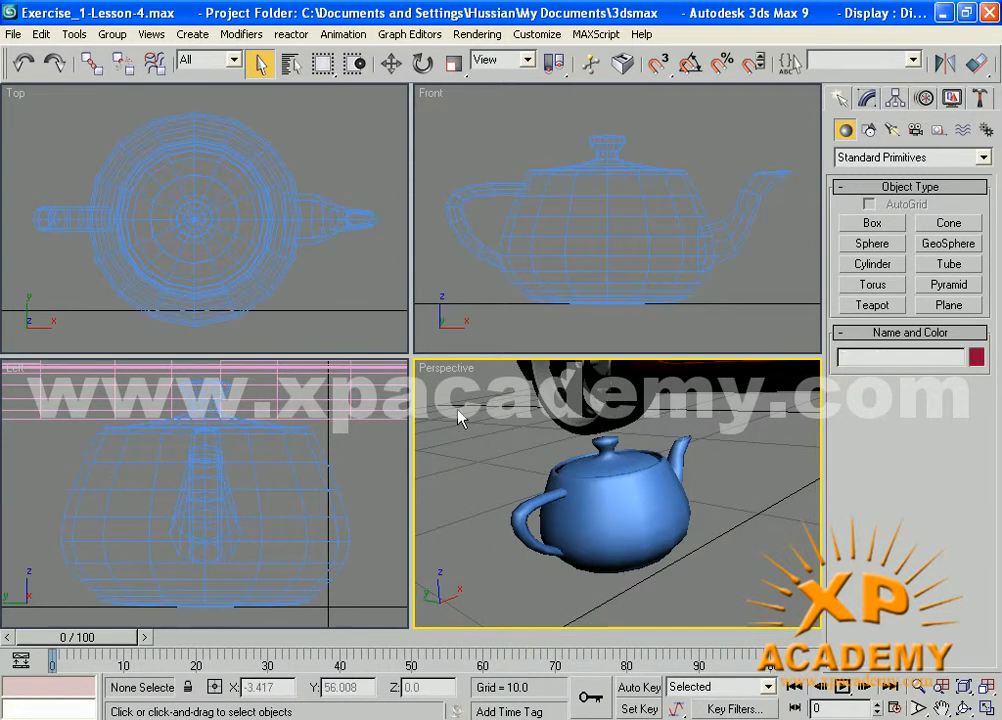
{"action": "left_click", "coordinate": [963, 686]}
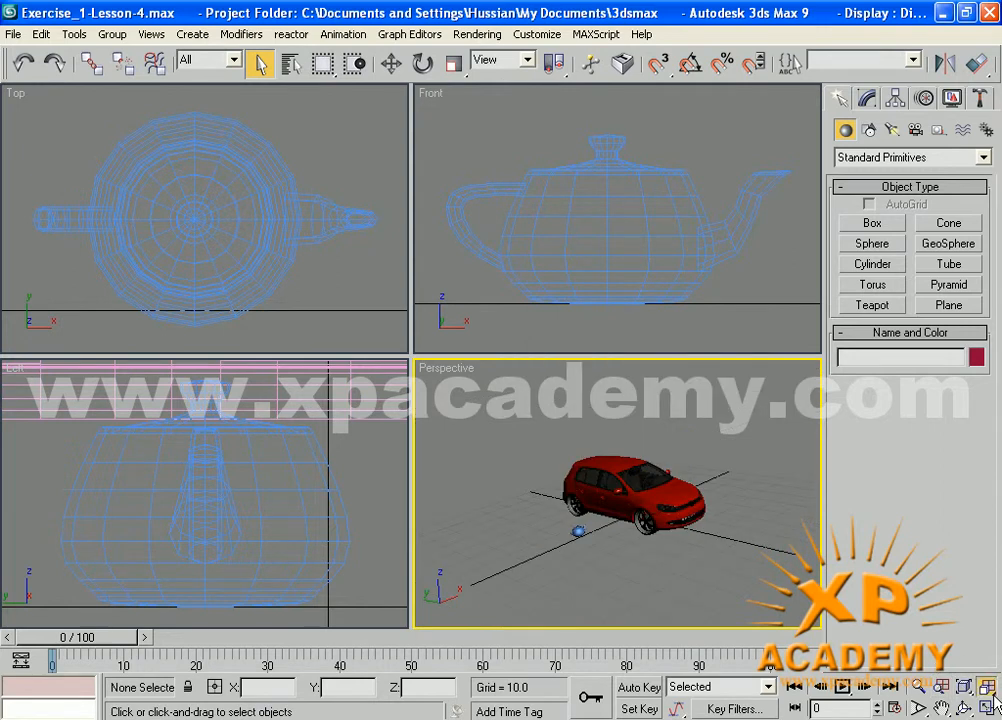
{"action": "left_click", "coordinate": [987, 686]}
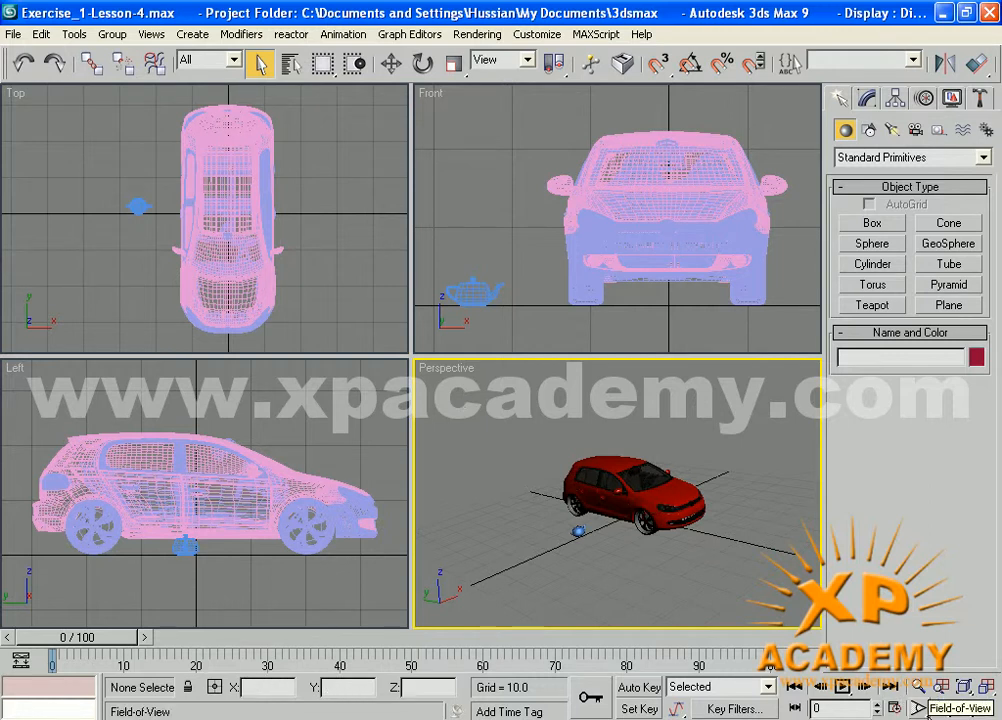
Step: Zoom the Perspective view into the car's near front wheel with Zoom Region
{"action": "left_click_drag", "start_coordinate": [925, 710], "coordinate": [918, 689]}
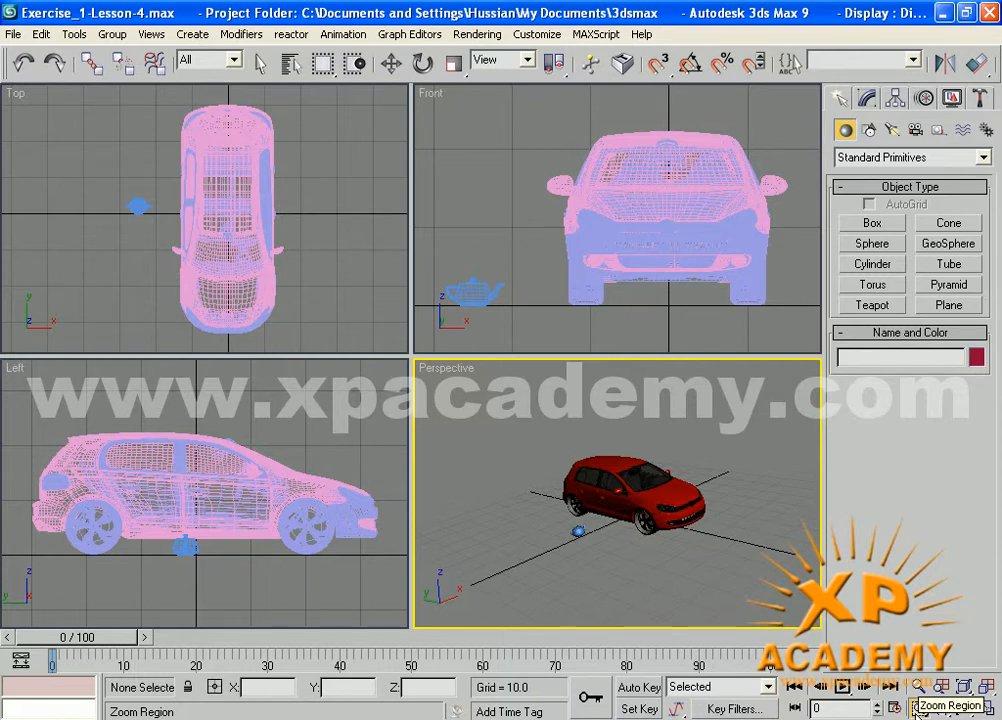
{"action": "left_click", "coordinate": [915, 707]}
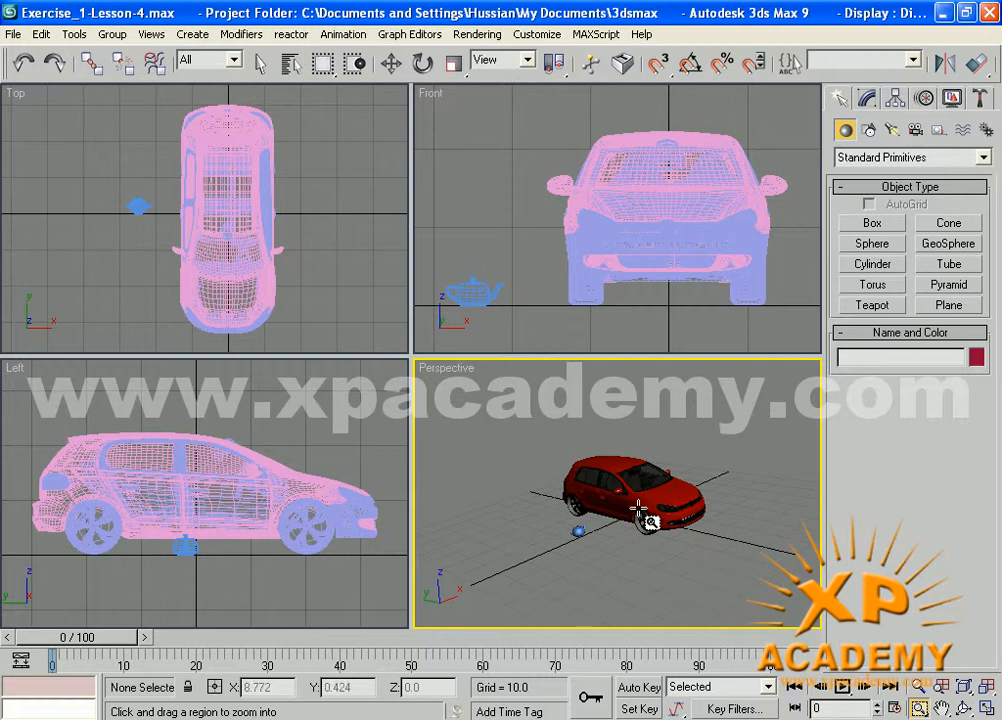
{"action": "left_click_drag", "start_coordinate": [631, 506], "coordinate": [658, 540]}
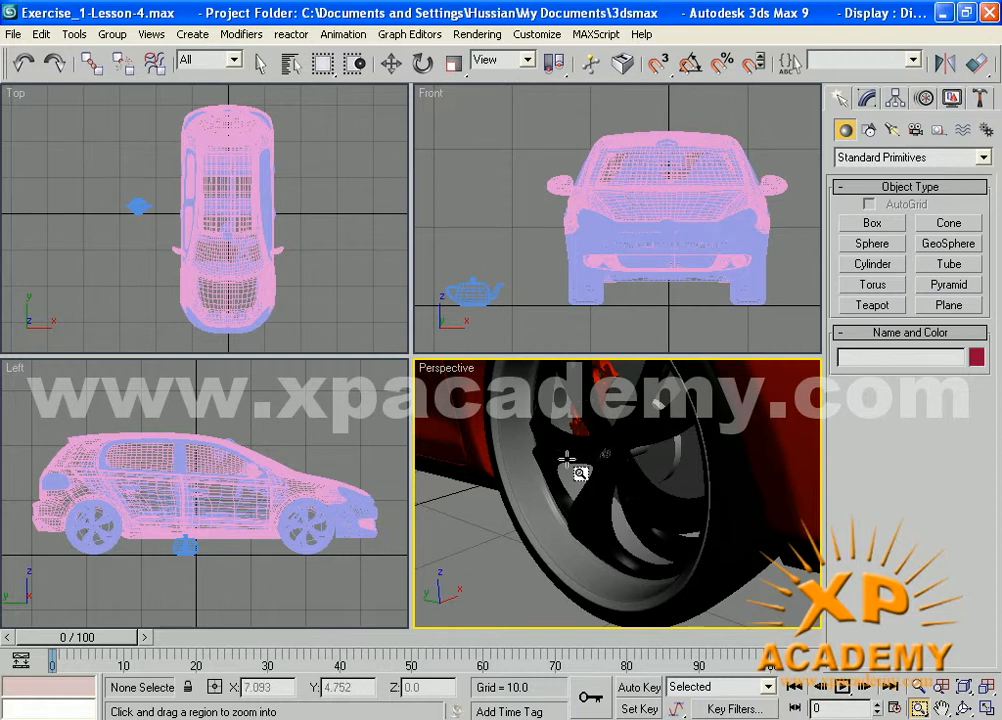
Step: Zoom the Perspective view into the car's near headlight with Zoom Region
{"action": "middle_click_drag", "start_coordinate": [622, 474], "coordinate": [623, 503]}
{"action": "scroll", "coordinate": [623, 503], "scroll_direction": "down", "scroll_amount": 3}
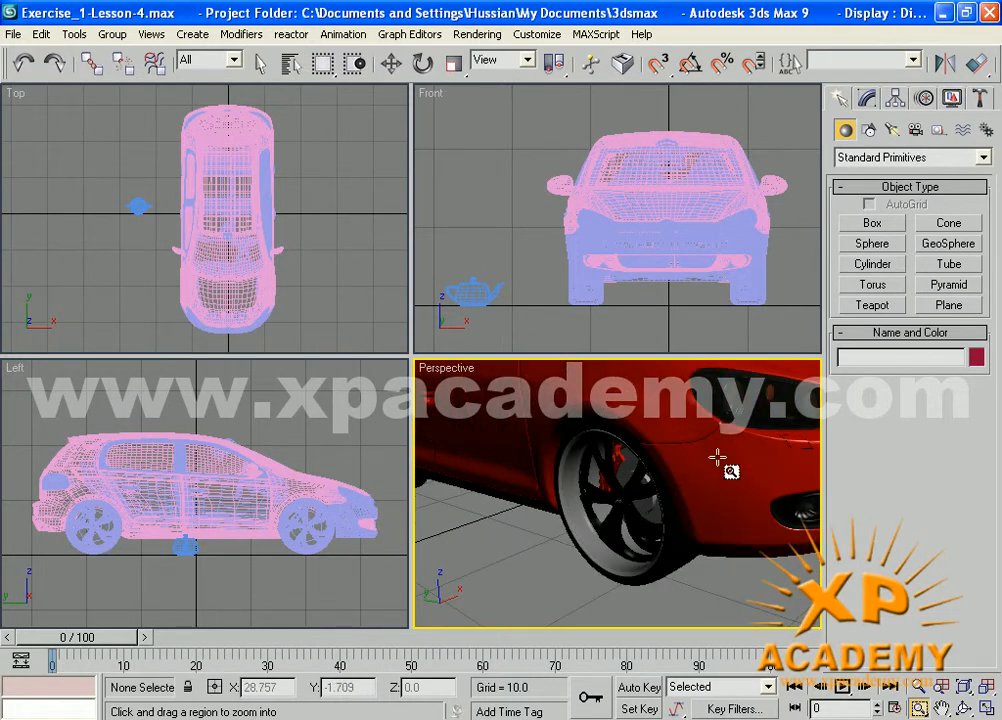
{"action": "left_click", "coordinate": [760, 408]}
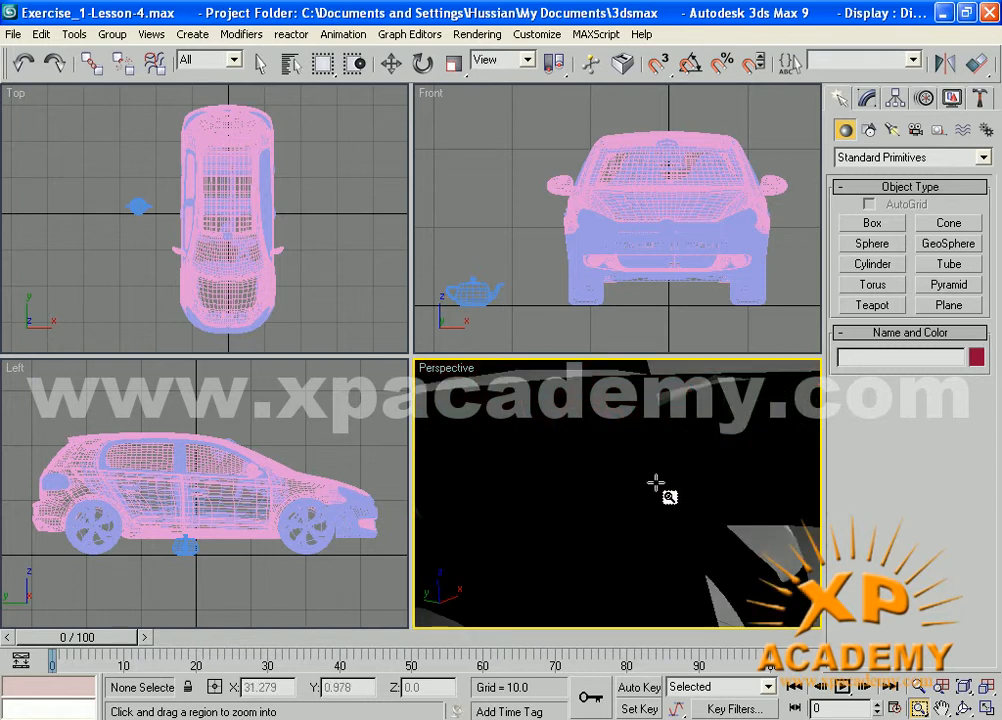
Step: Zoom the Perspective view into the car's front grille emblem with Zoom Region, leave the tool and activate the Left view
{"action": "scroll", "coordinate": [652, 490], "scroll_direction": "down", "scroll_amount": 5}
{"action": "middle_click_drag", "start_coordinate": [691, 518], "coordinate": [760, 454]}
{"action": "left_click_drag", "start_coordinate": [773, 430], "coordinate": [597, 546]}
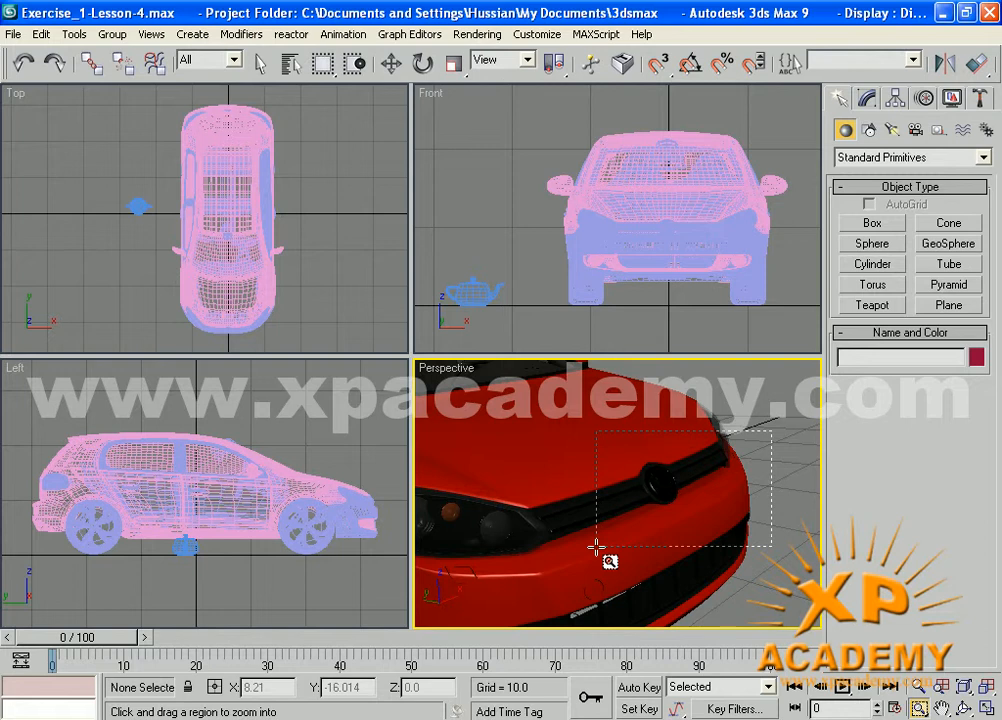
{"action": "middle_click_drag", "start_coordinate": [597, 546], "coordinate": [663, 530]}
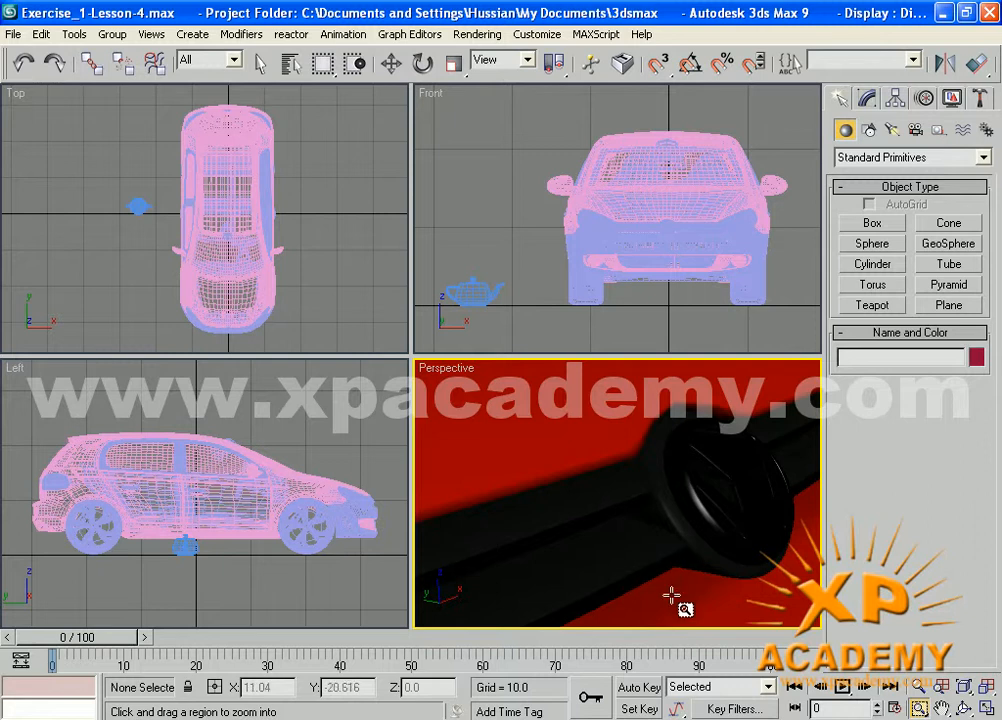
{"action": "right_click", "coordinate": [360, 578]}
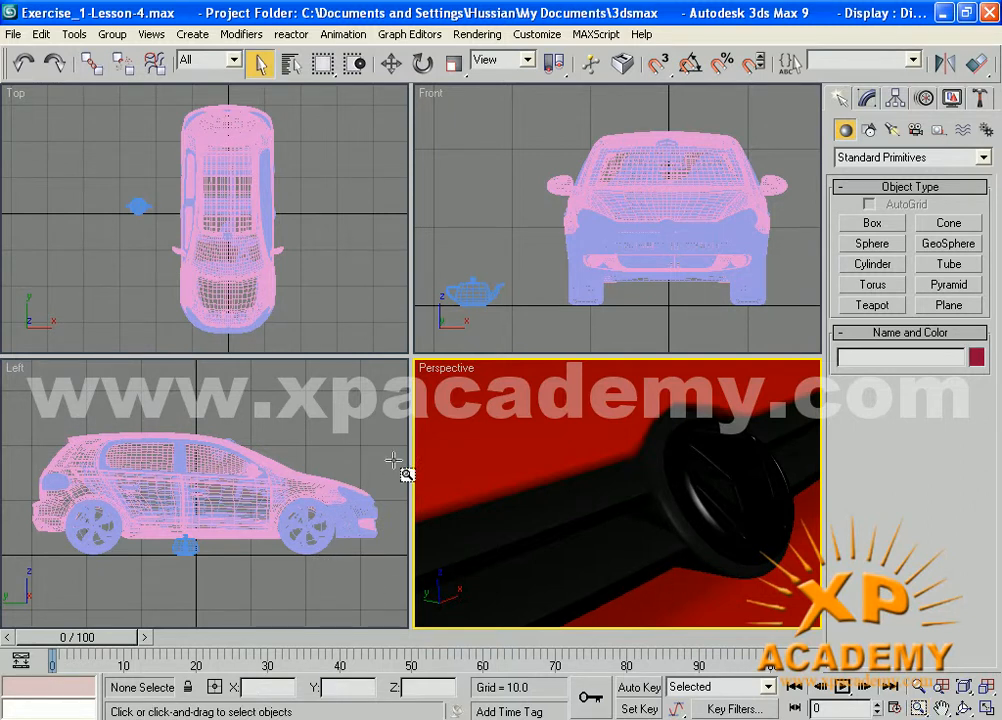
{"action": "left_click", "coordinate": [372, 412]}
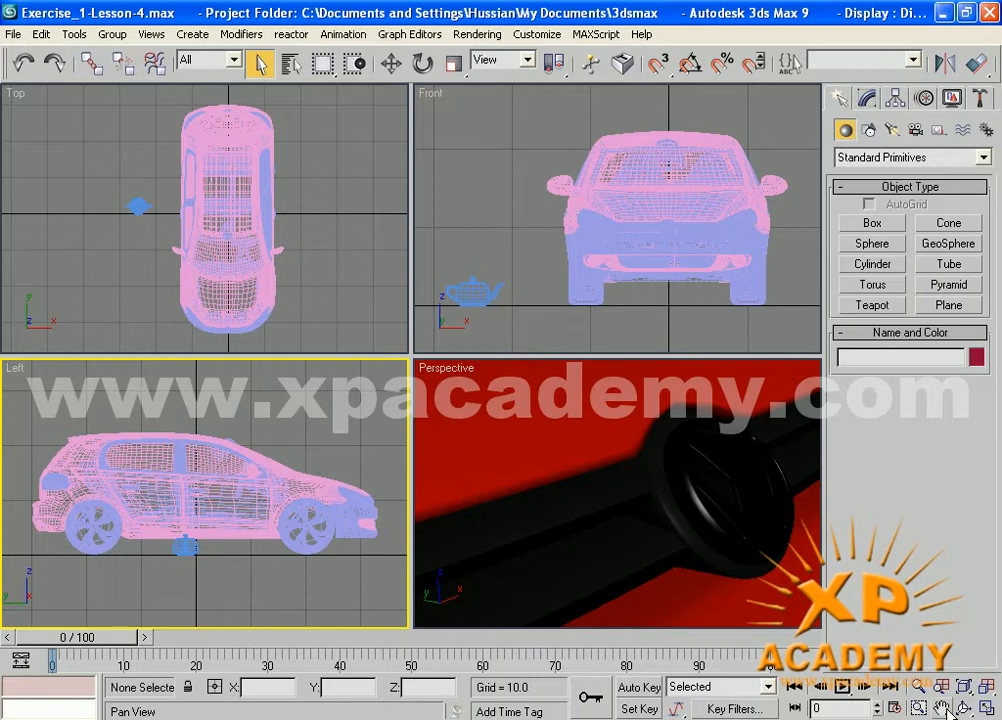
Step: Pan the Perspective, Left, Top and Front views, bringing the whole car and teapot back into the Perspective view
{"action": "left_click_drag", "start_coordinate": [772, 560], "coordinate": [723, 515]}
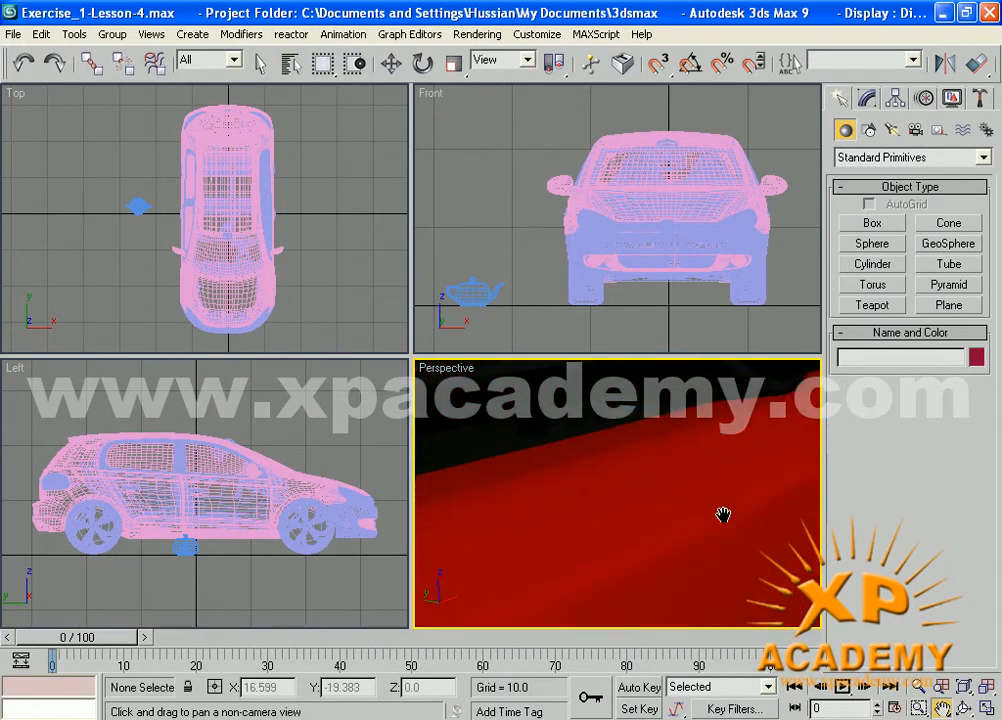
{"action": "scroll", "coordinate": [700, 530], "scroll_direction": "down", "scroll_amount": 6}
{"action": "left_click_drag", "start_coordinate": [313, 528], "coordinate": [217, 519]}
{"action": "left_click_drag", "start_coordinate": [222, 263], "coordinate": [242, 265]}
{"action": "mouse_move", "coordinate": [561, 256]}
{"action": "left_mouse_down"}
{"action": "mouse_move", "coordinate": [698, 212]}
{"action": "mouse_move", "coordinate": [617, 253]}
{"action": "mouse_move", "coordinate": [557, 239]}
{"action": "left_mouse_up"}
{"action": "left_click", "coordinate": [625, 519]}
{"action": "left_click_drag", "start_coordinate": [625, 519], "coordinate": [692, 508]}
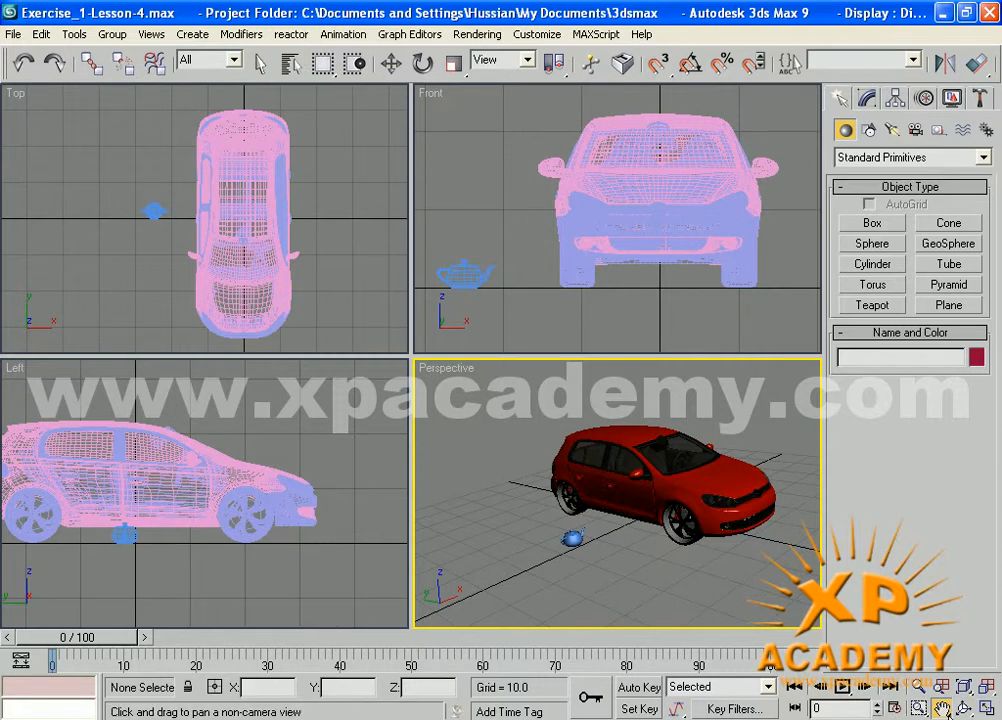
Step: Switch to the Walk Through tool and move the Perspective viewpoint forward toward the car and back again
{"action": "left_click_drag", "start_coordinate": [943, 707], "coordinate": [943, 710]}
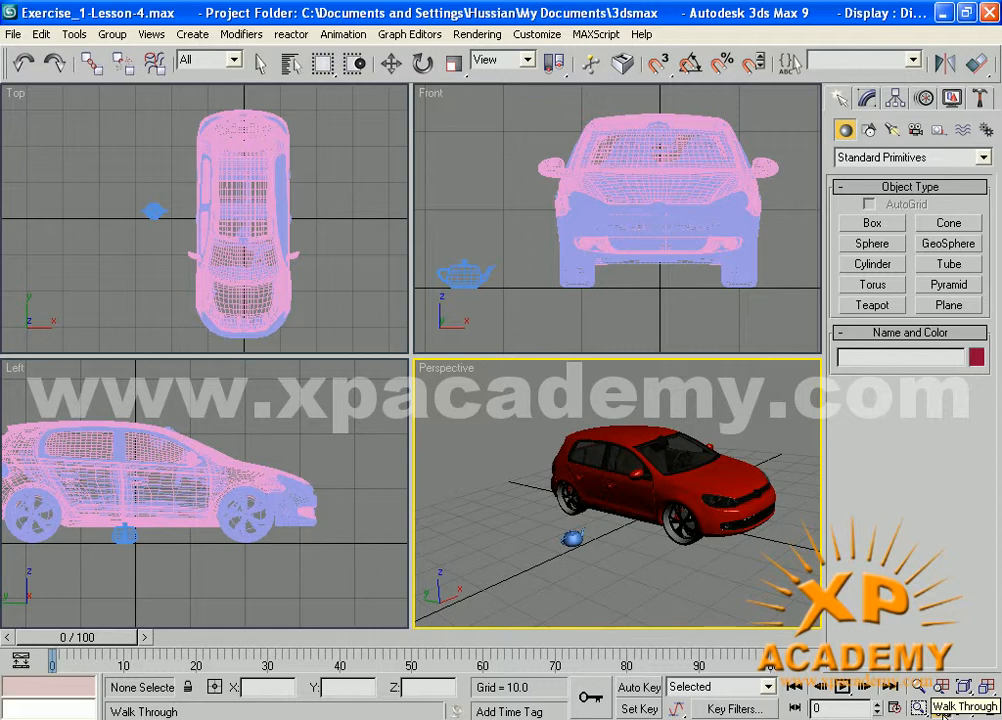
{"action": "left_click", "coordinate": [942, 708]}
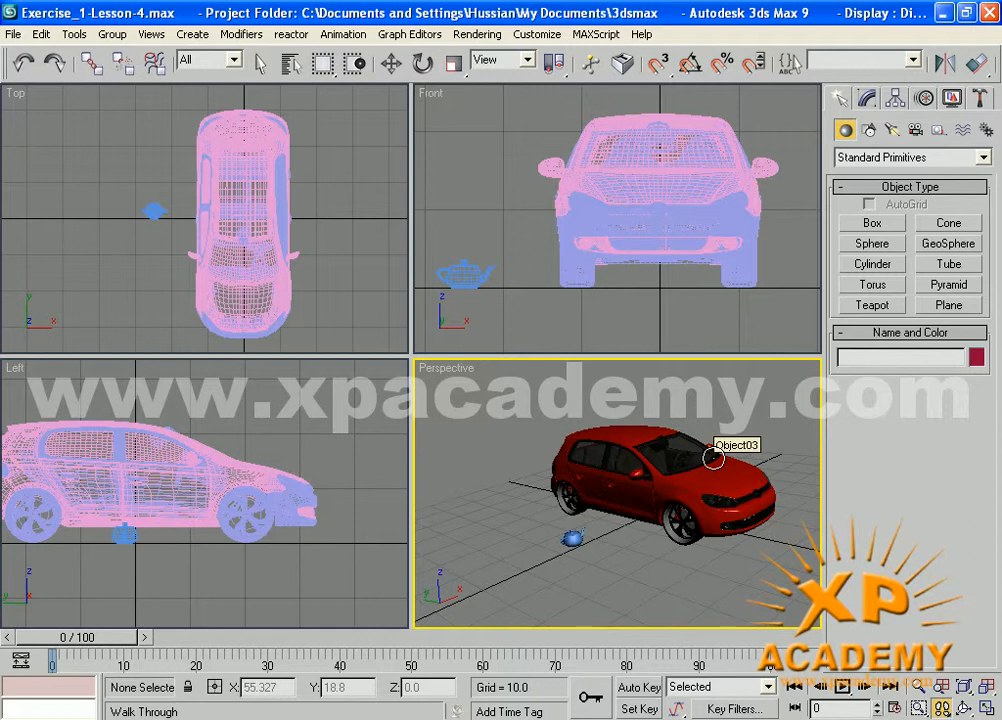
{"action": "key", "text": "Up"}
{"action": "key", "text": "Up"}
{"action": "key", "text": "Up"}
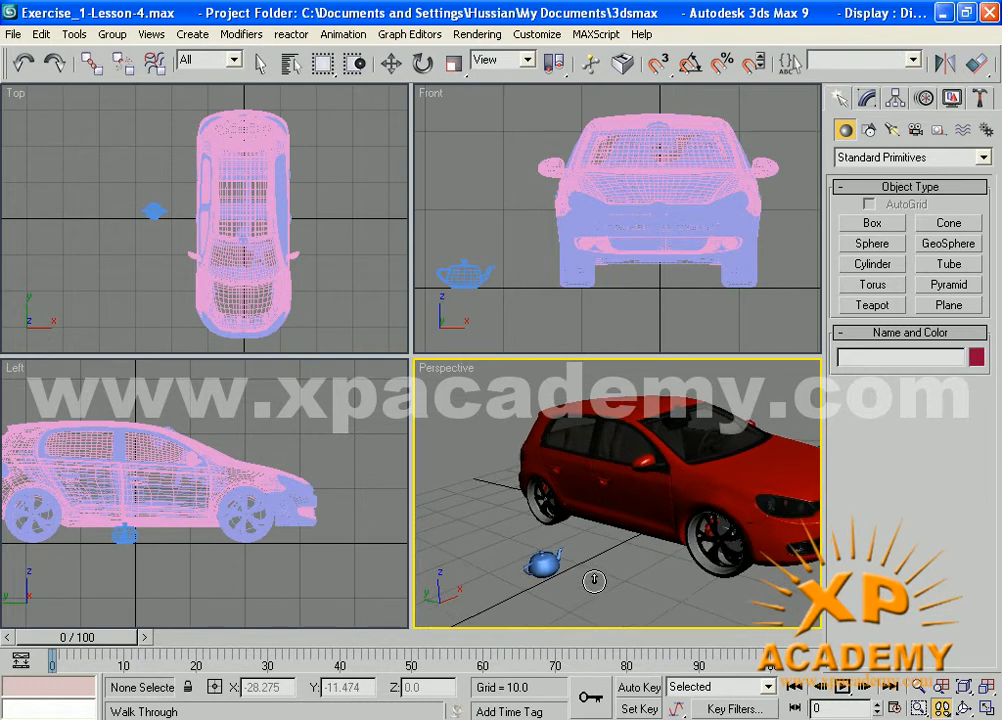
{"action": "key", "text": "Up"}
{"action": "key", "text": "Down"}
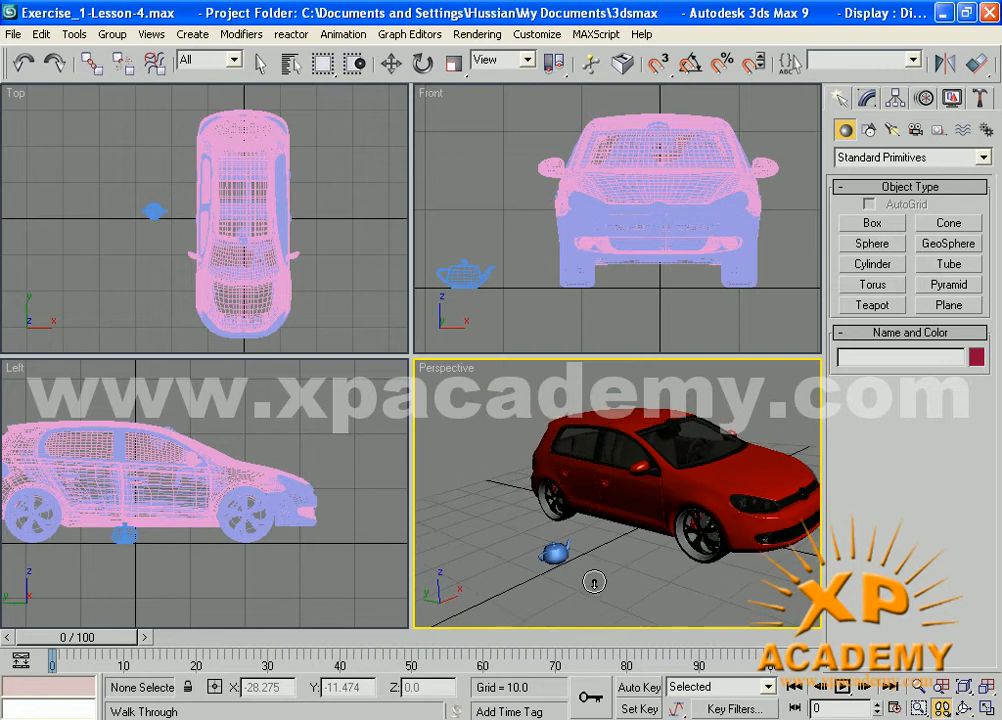
{"action": "key", "text": "Down"}
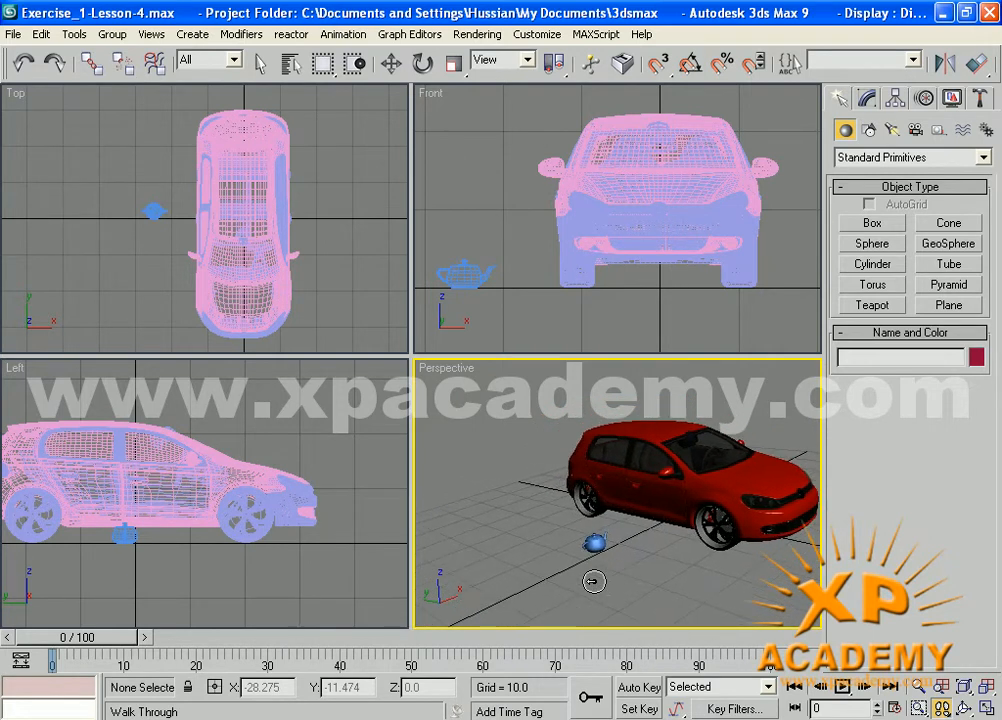
Step: Walk the Perspective viewpoint sideways to the left and right in front of the car and teapot
{"action": "key", "text": "Left"}
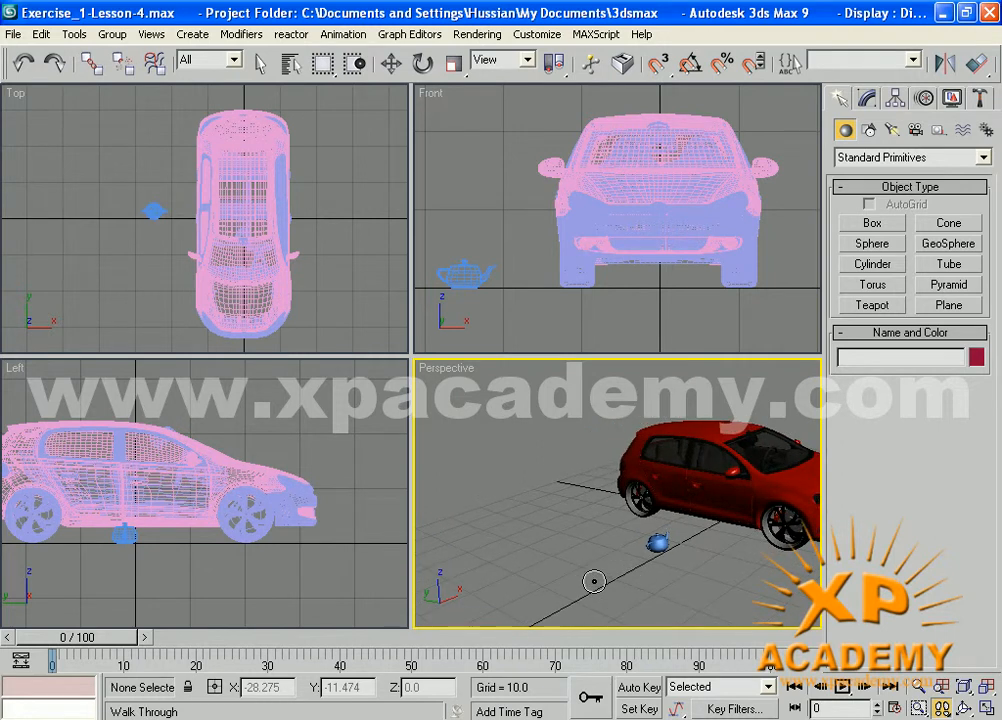
{"action": "key", "text": "Right"}
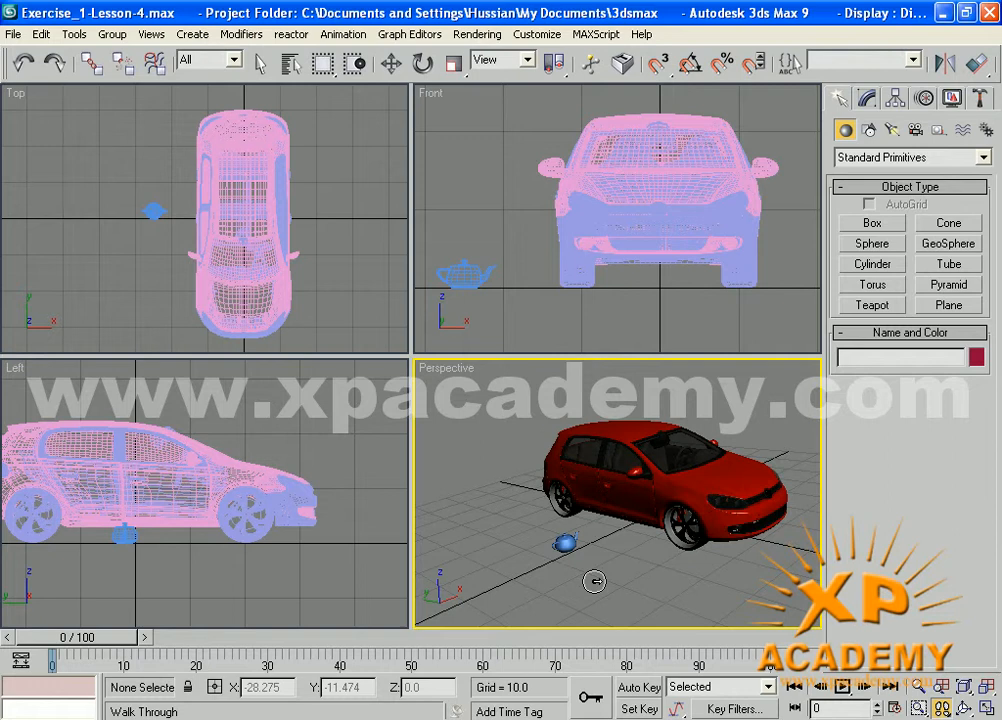
{"action": "key", "text": "Right"}
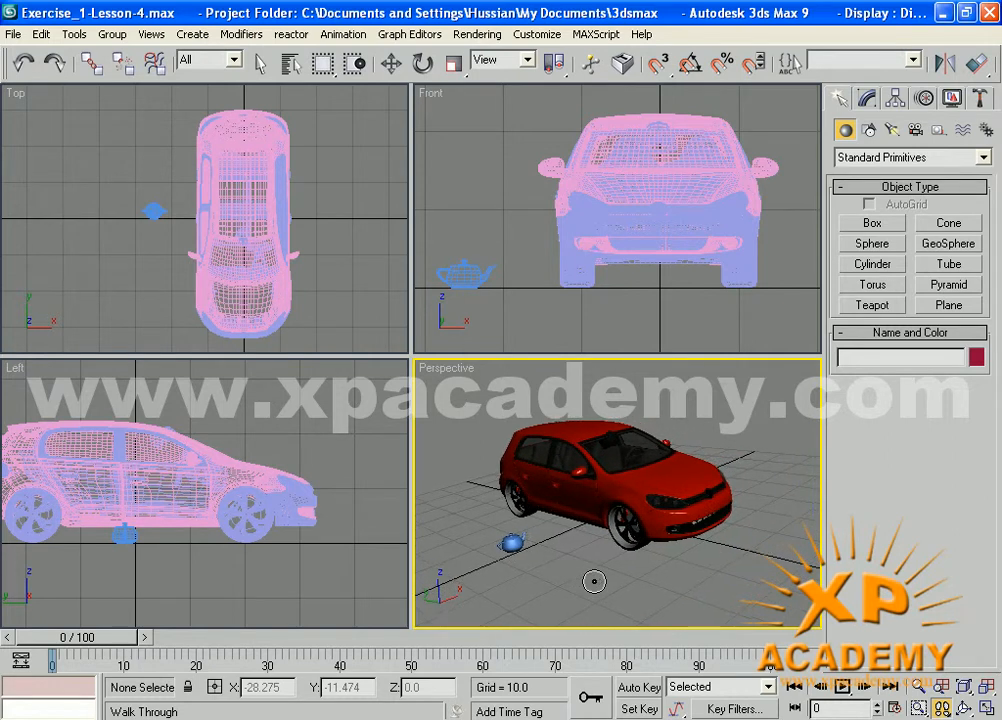
{"action": "key", "text": "Left"}
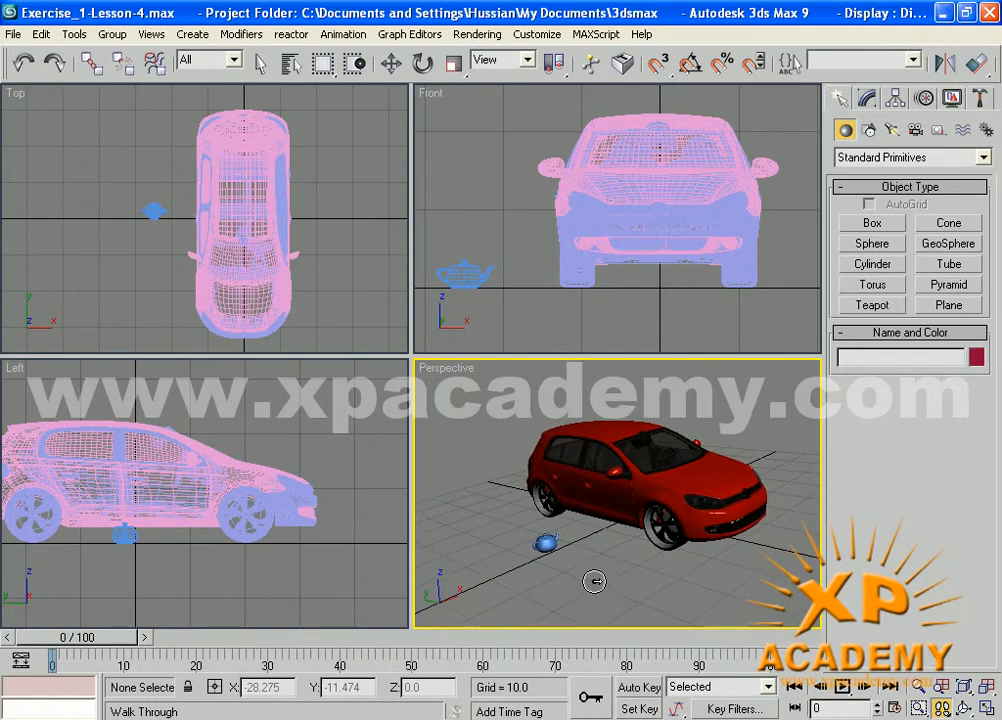
{"action": "key", "text": "Right"}
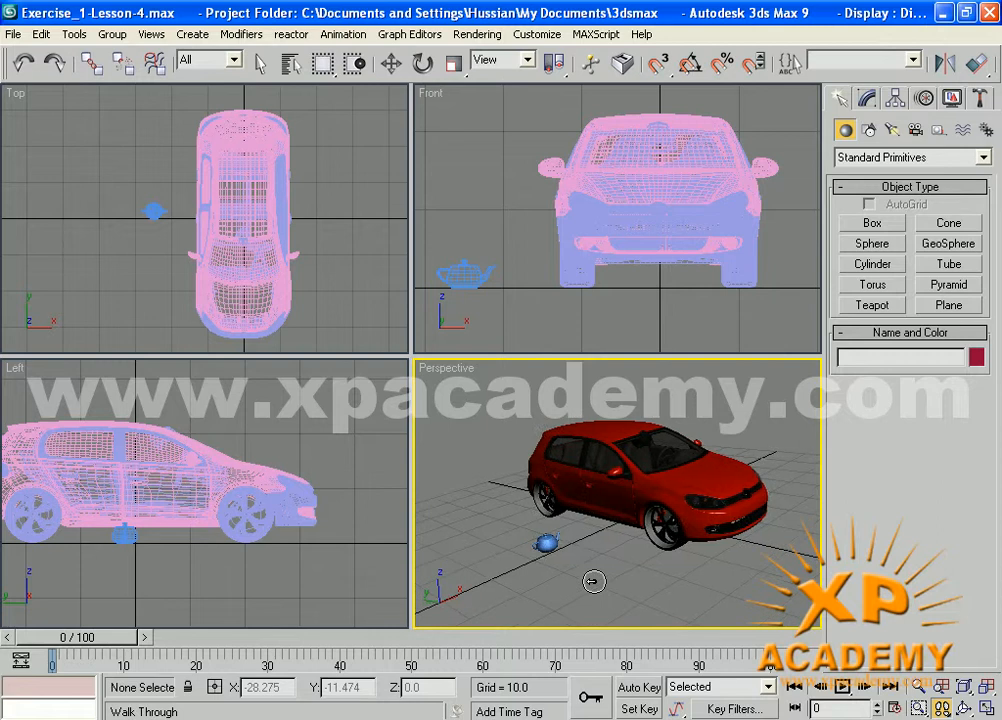
{"action": "key", "text": "Right"}
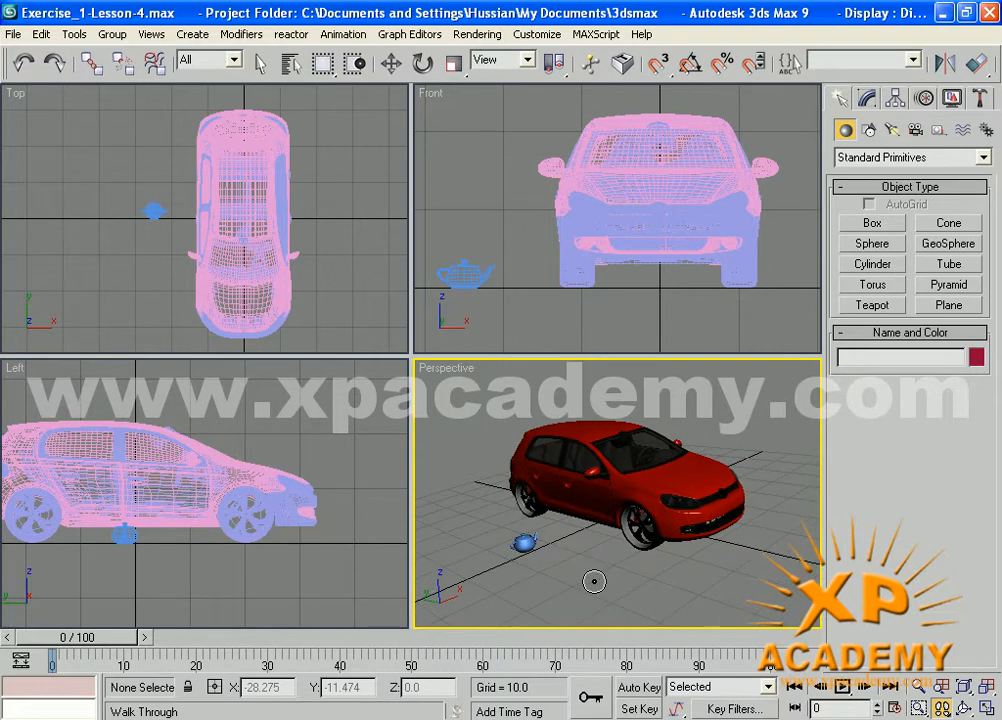
Step: Walk the Perspective viewpoint repeatedly up close to the car's side and back until the whole car fits the view
{"action": "key", "text": "Up"}
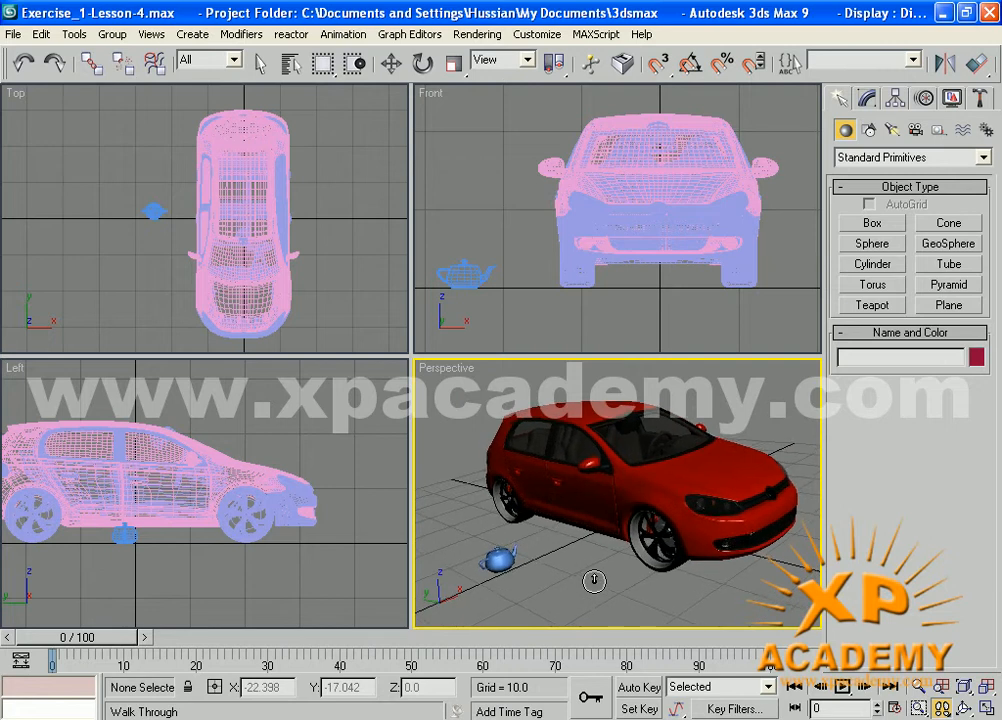
{"action": "key", "text": "Up"}
{"action": "key", "text": "Down"}
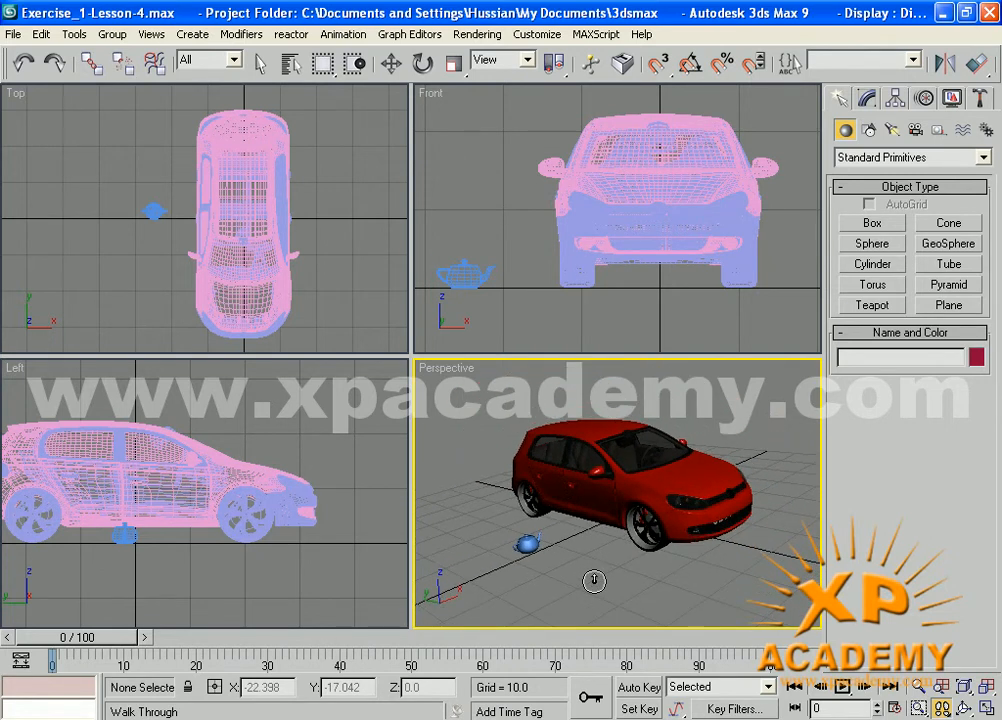
{"action": "key", "text": "Up"}
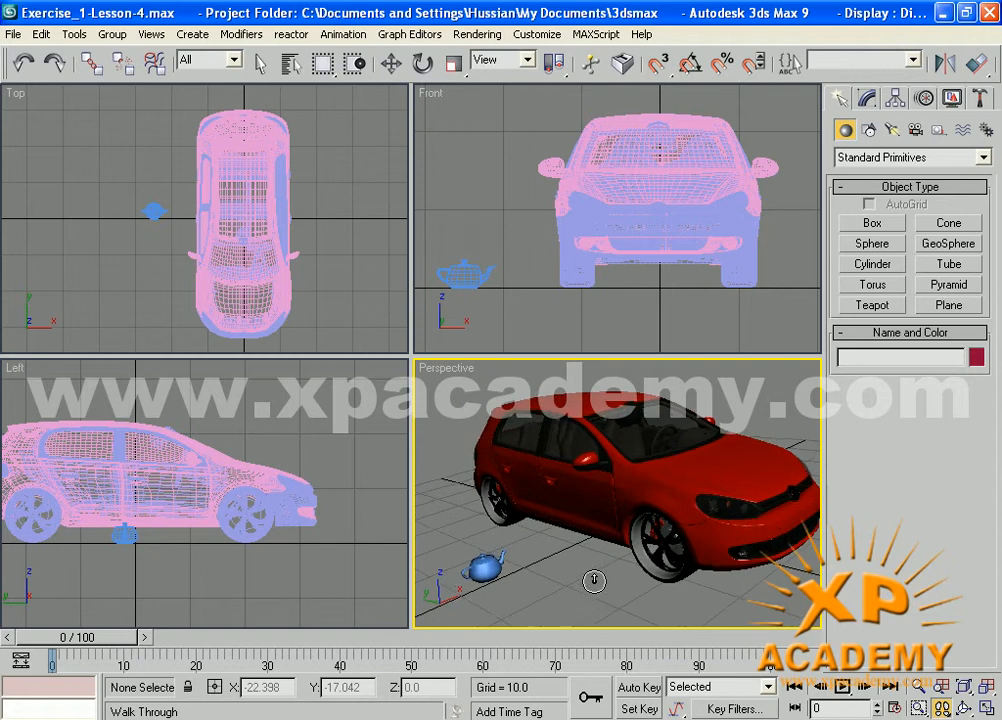
{"action": "key", "text": "Up"}
{"action": "key", "text": "Down"}
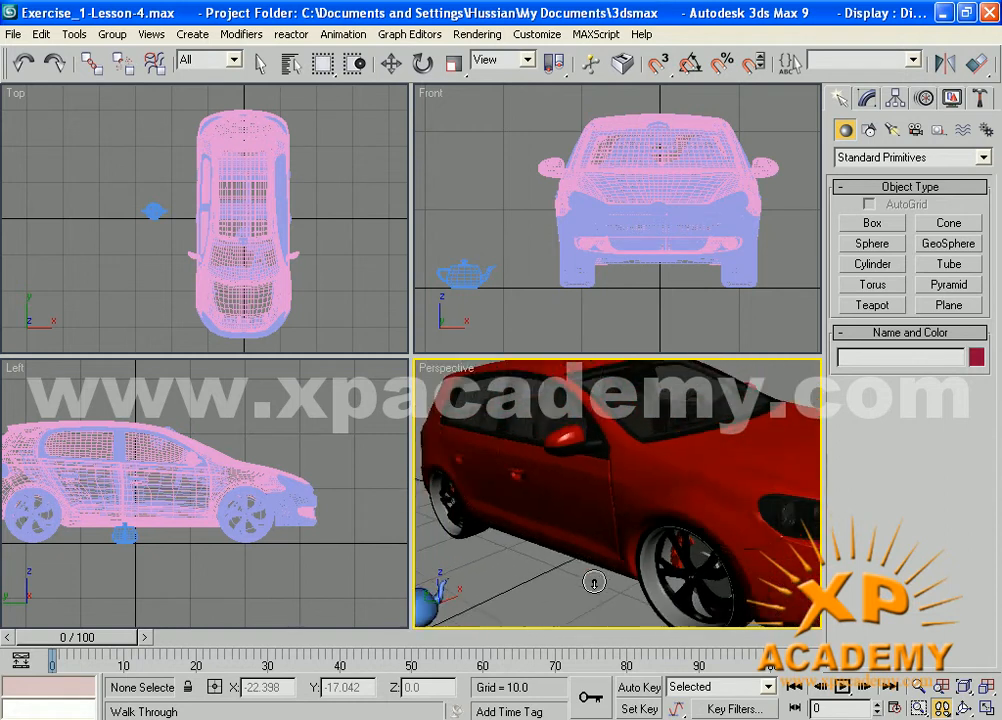
{"action": "key", "text": "Down"}
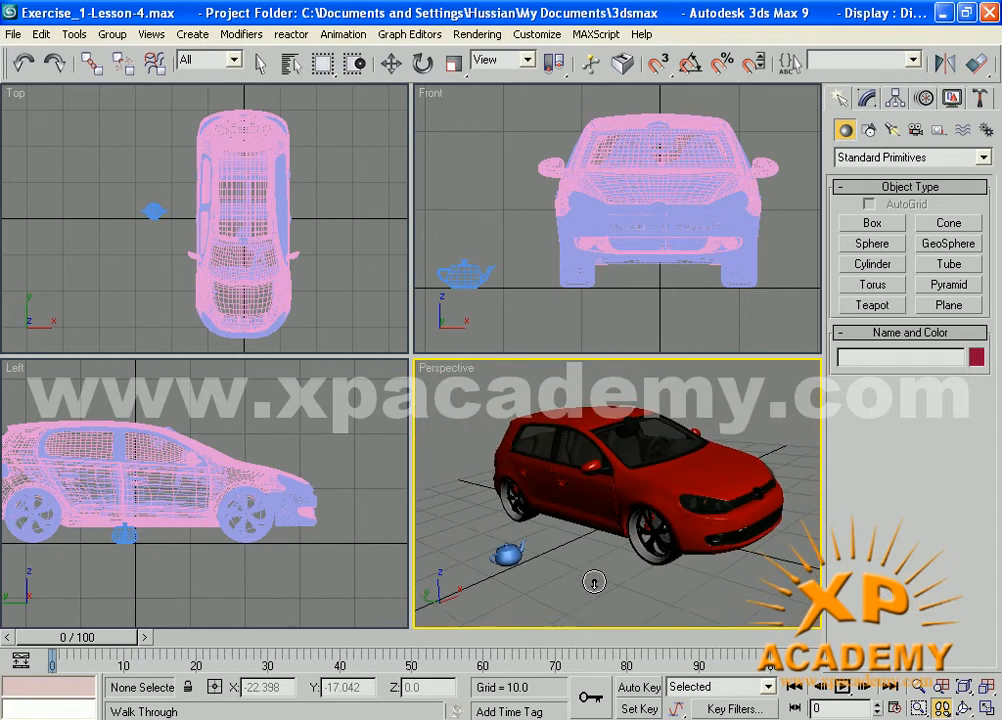
{"action": "key", "text": "Down"}
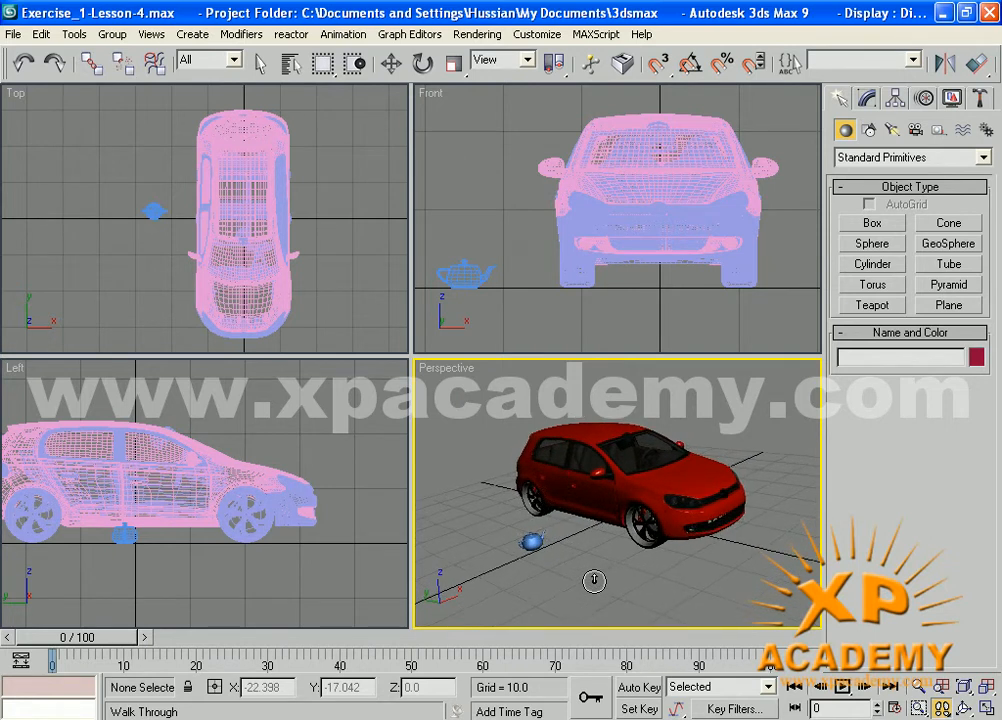
{"action": "key", "text": "Up"}
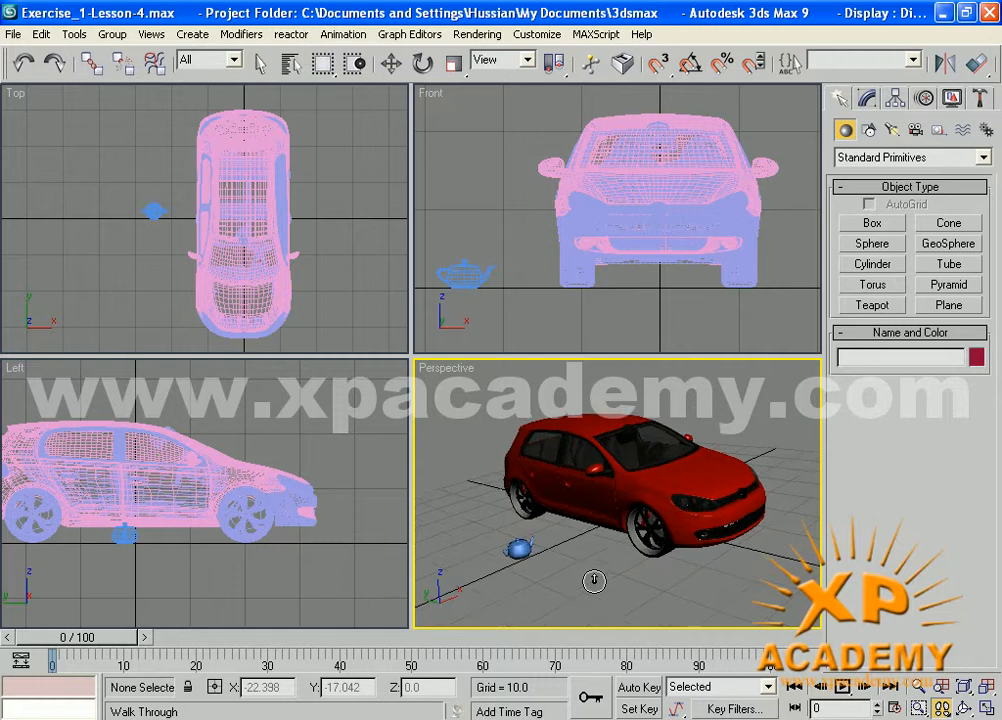
{"action": "key", "text": "Up"}
{"action": "key", "text": "Down"}
Step: Move the Walk Through viewpoint sideways right and left, and walk forward closer to the teapot
{"action": "key", "text": "Right"}
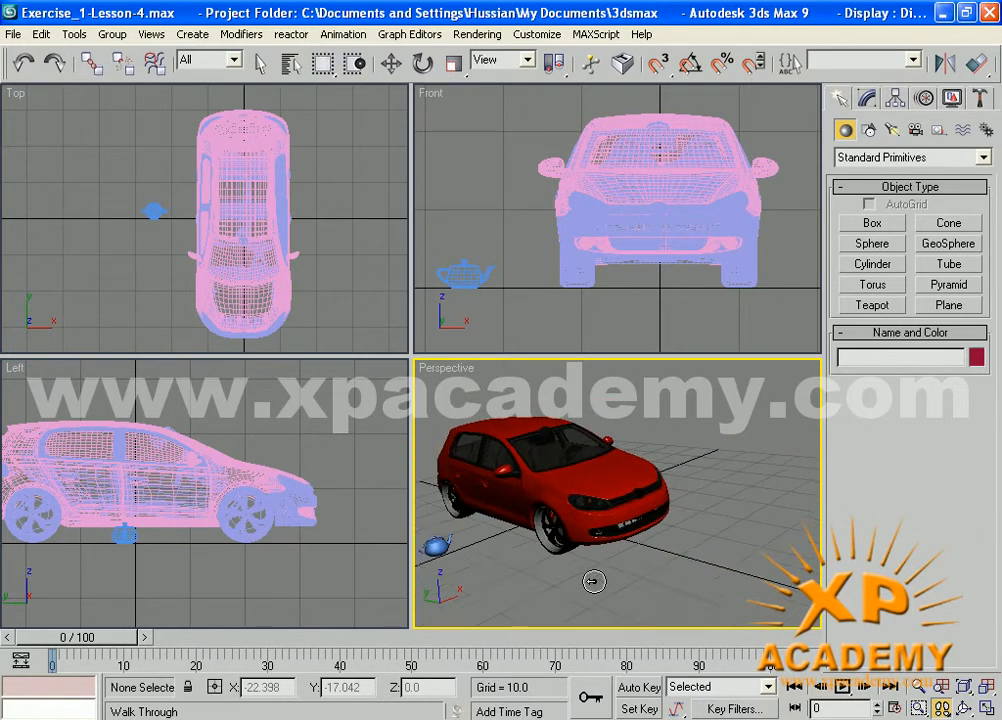
{"action": "key", "text": "Left"}
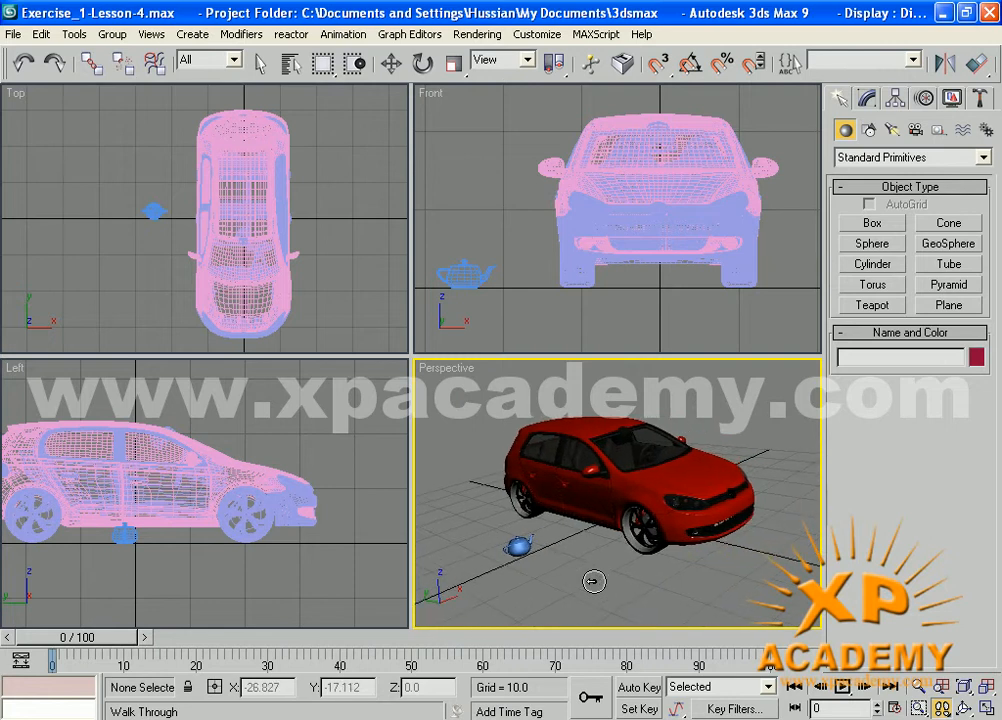
{"action": "key", "text": "Up"}
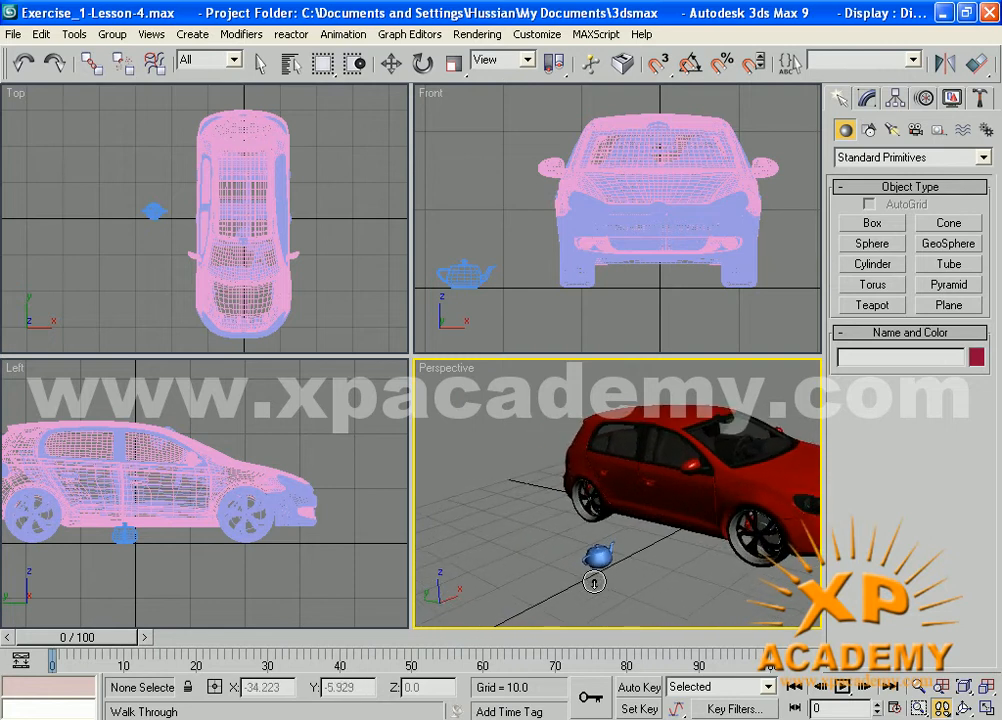
{"action": "key", "text": "Up"}
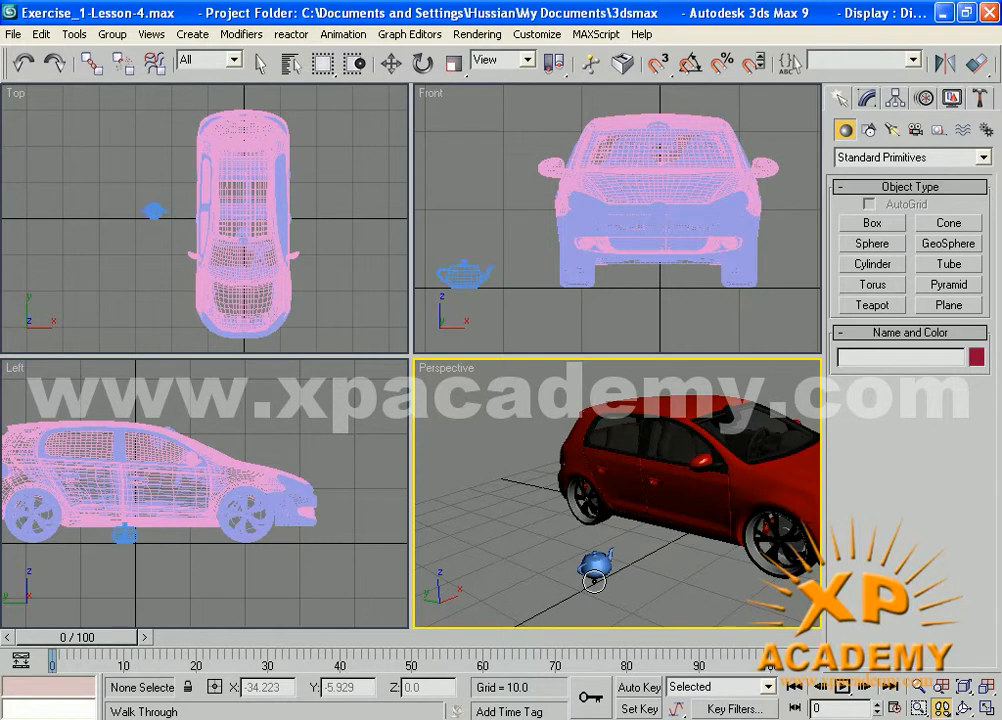
Step: Raise and lower the Walk Through viewpoint, shift it sideways, and raise it again to look down on the car
{"action": "key", "text": "shift+Up"}
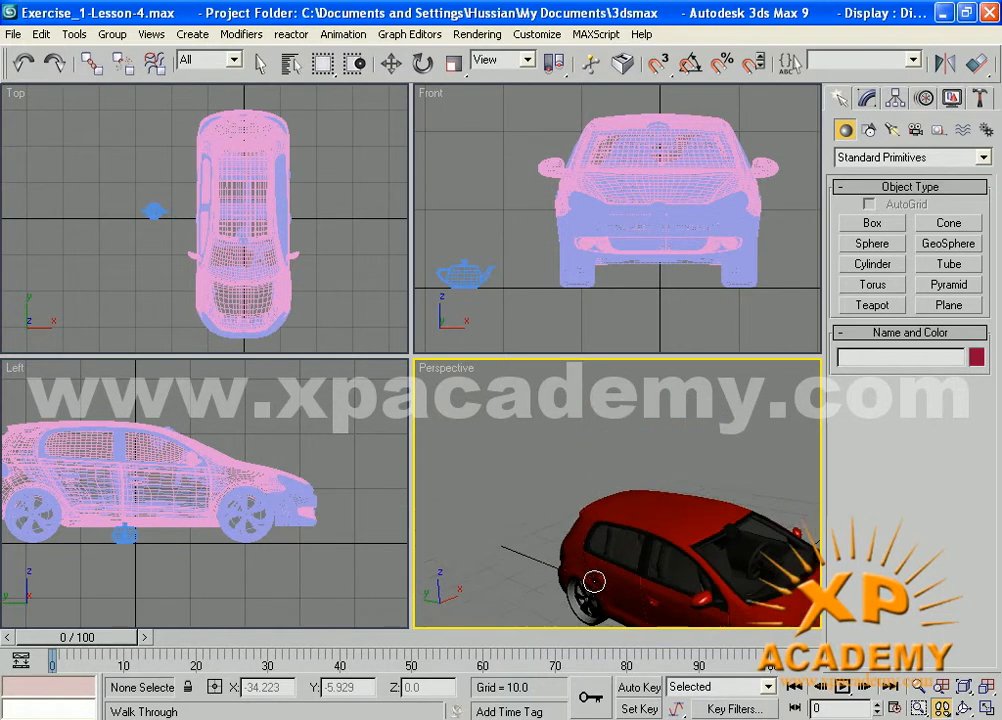
{"action": "key", "text": "shift+Down"}
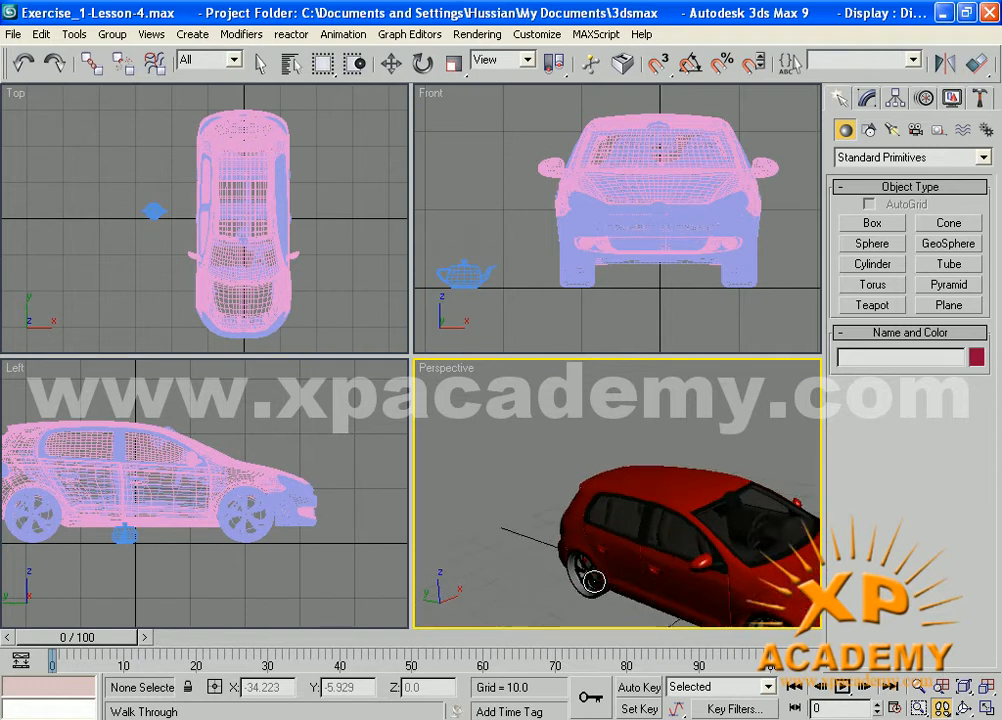
{"action": "key", "text": "Right"}
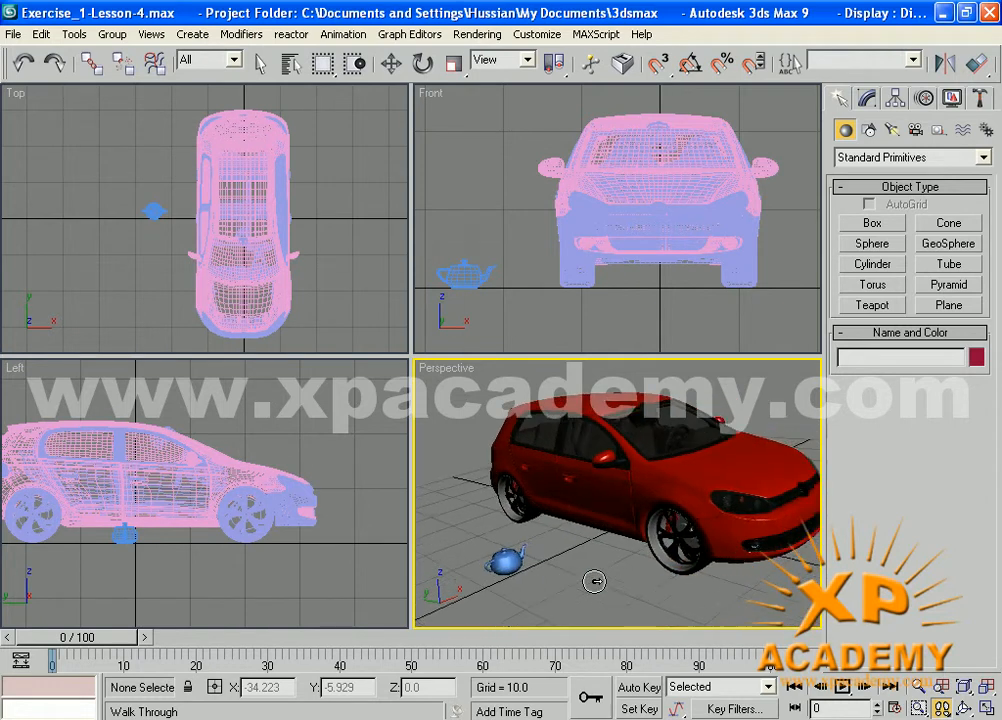
{"action": "key", "text": "Left"}
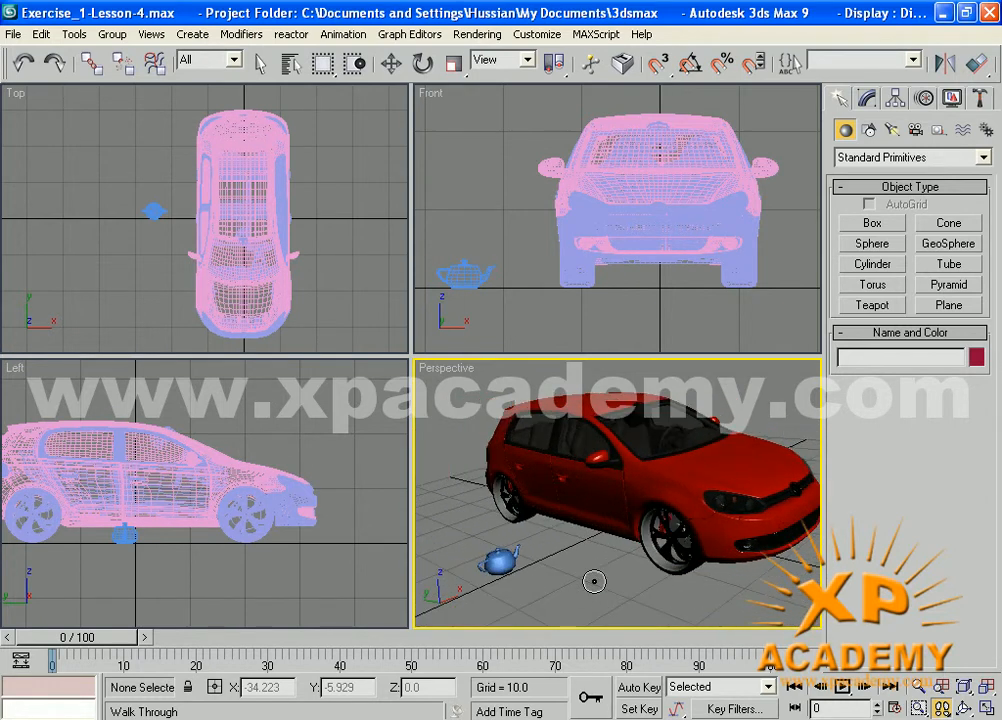
{"action": "key", "text": "shift+Up"}
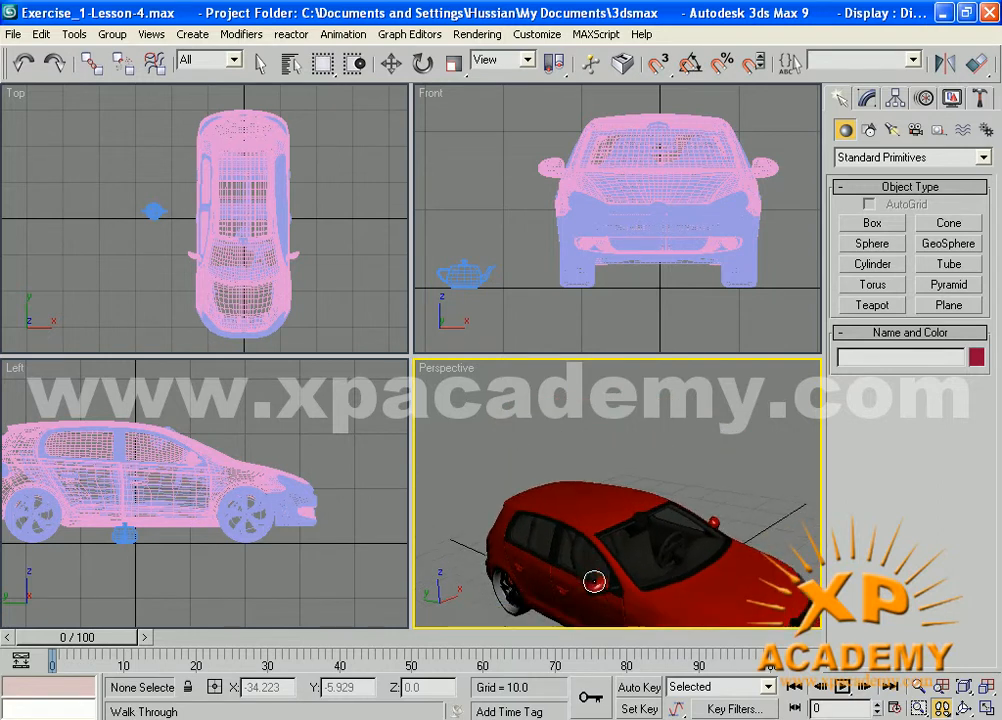
Step: Lower the Walk Through viewpoint toward the ground and shift it sideways to the right until it passes the car's front
{"action": "key", "text": "shift+Down"}
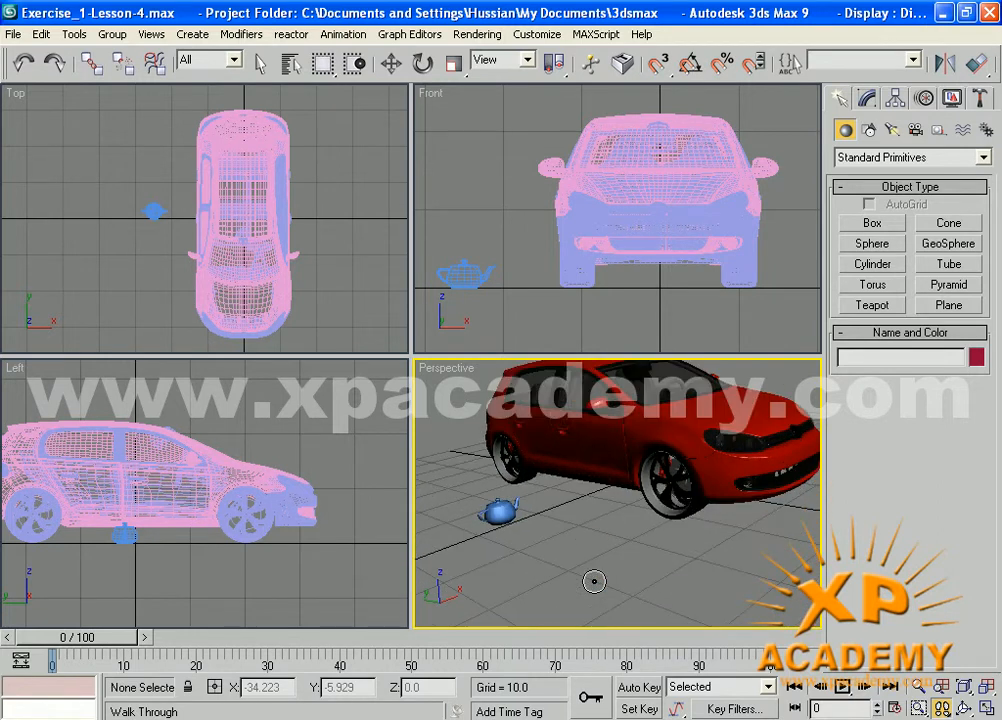
{"action": "key", "text": "Right"}
{"action": "key", "text": "Left"}
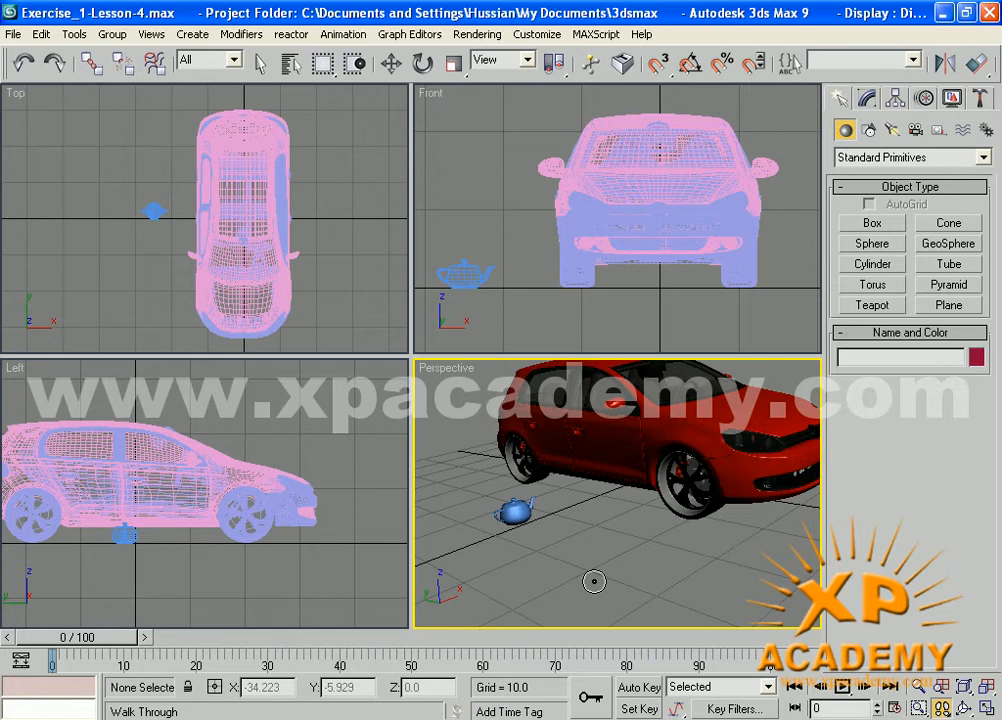
{"action": "key", "text": "Right"}
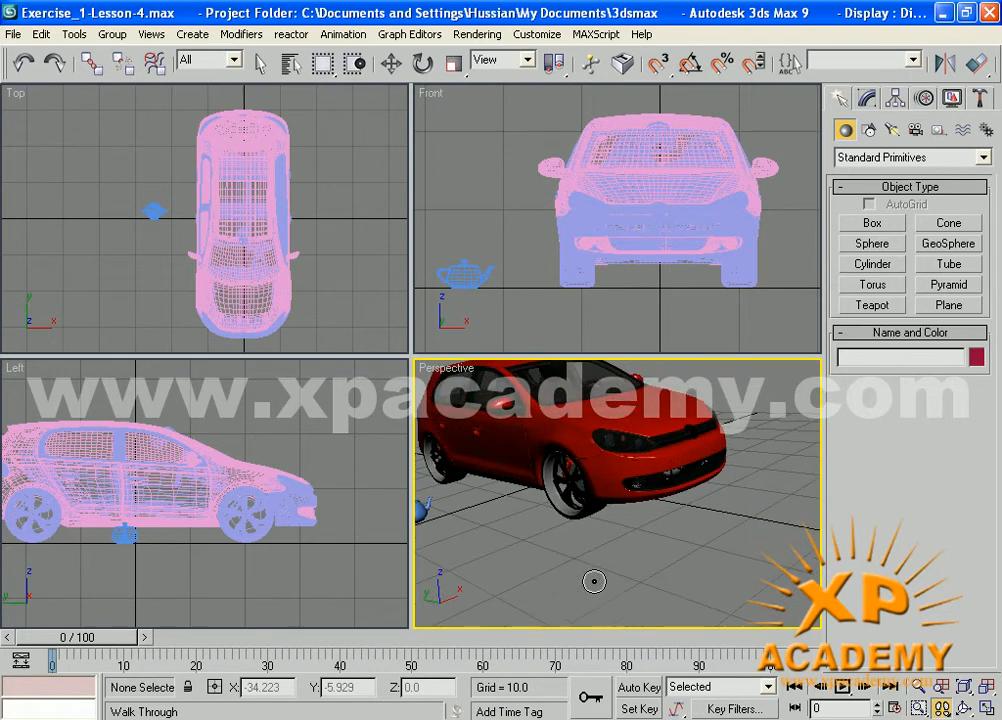
{"action": "key", "text": "Right"}
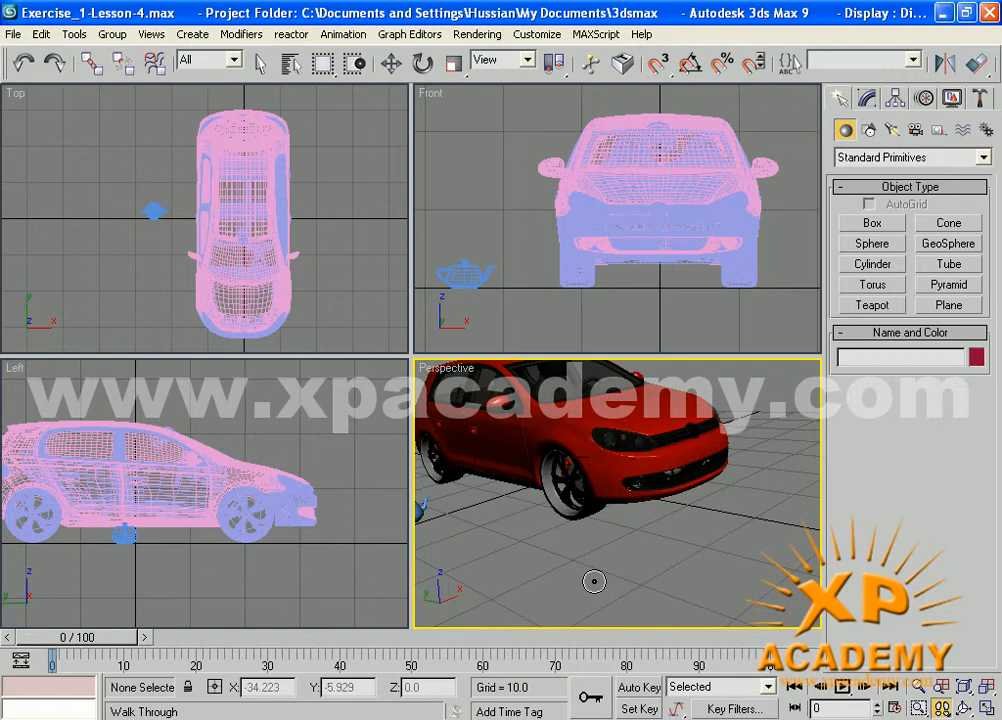
{"action": "key", "text": "Right"}
{"action": "key", "text": "Right"}
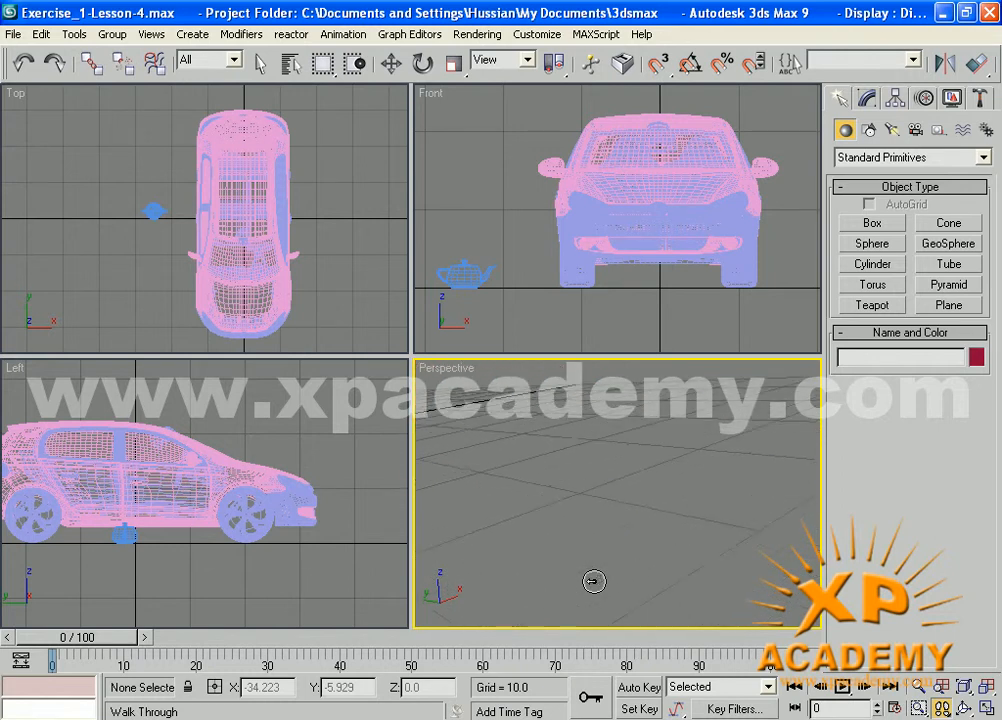
Step: Shift the Walk Through viewpoint left past the car and teapot, and walk away from them and forward again
{"action": "key", "text": "Left"}
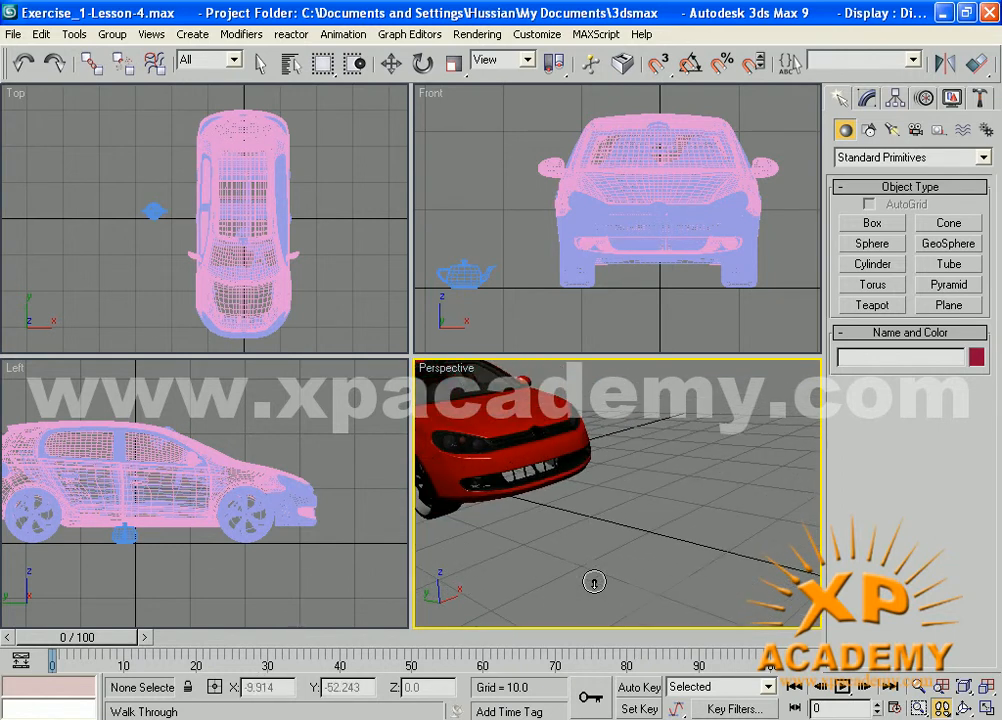
{"action": "key", "text": "Left"}
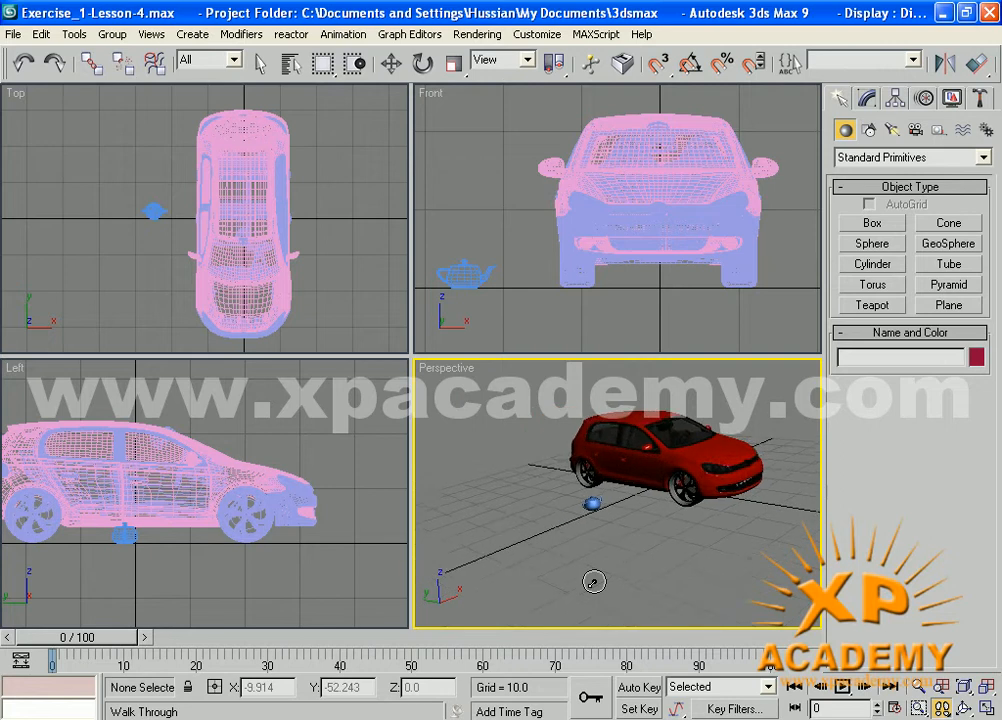
{"action": "key", "text": "Left"}
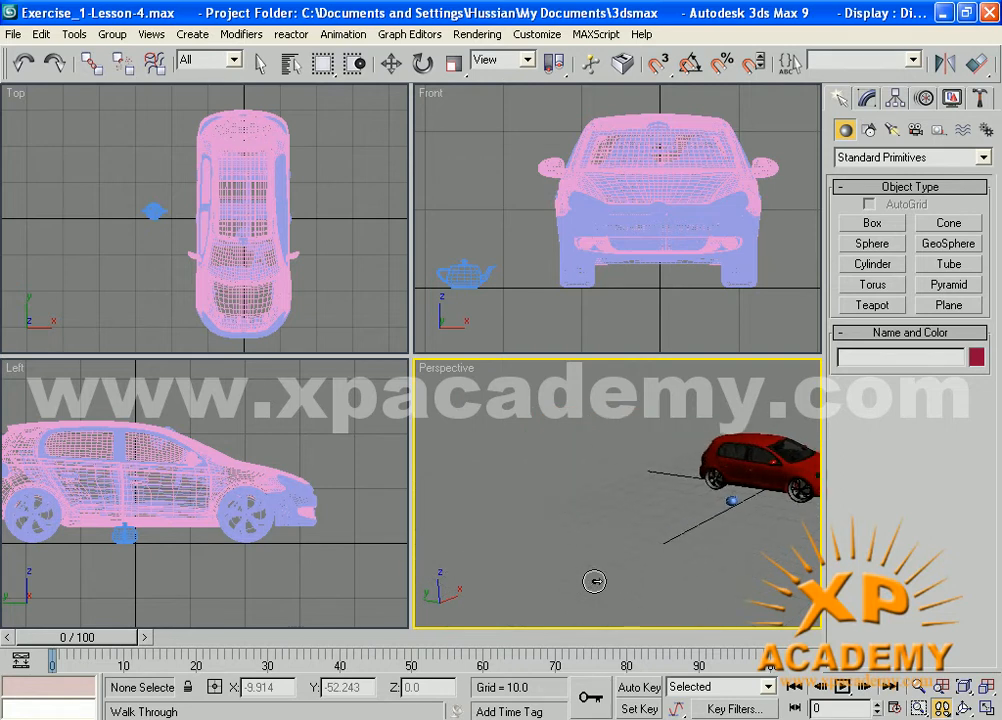
{"action": "key", "text": "Down"}
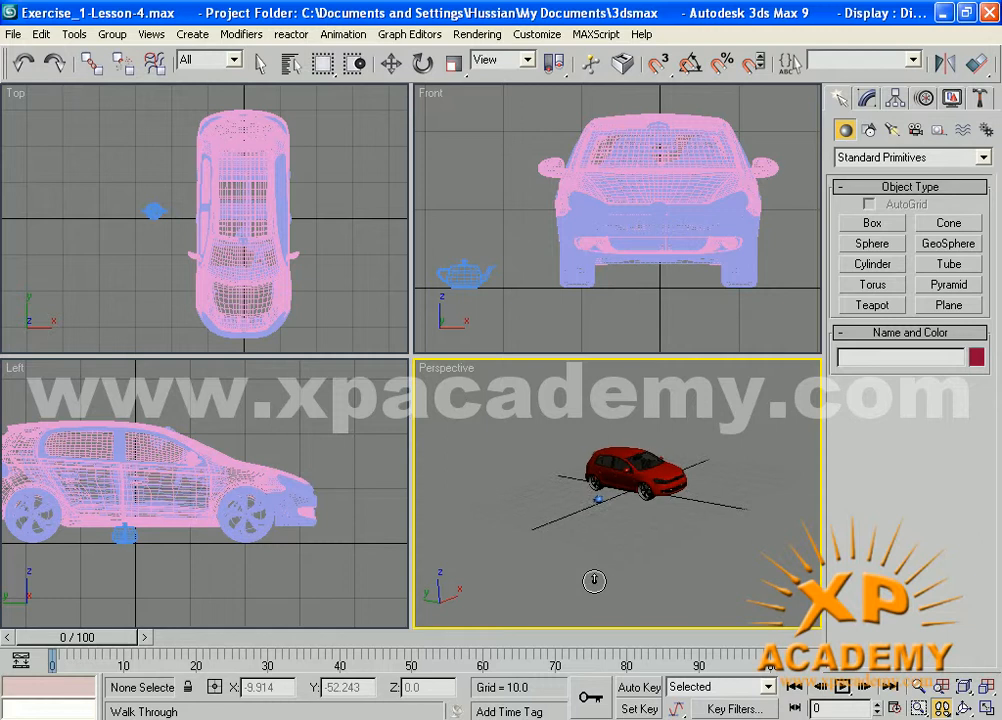
{"action": "key", "text": "Up"}
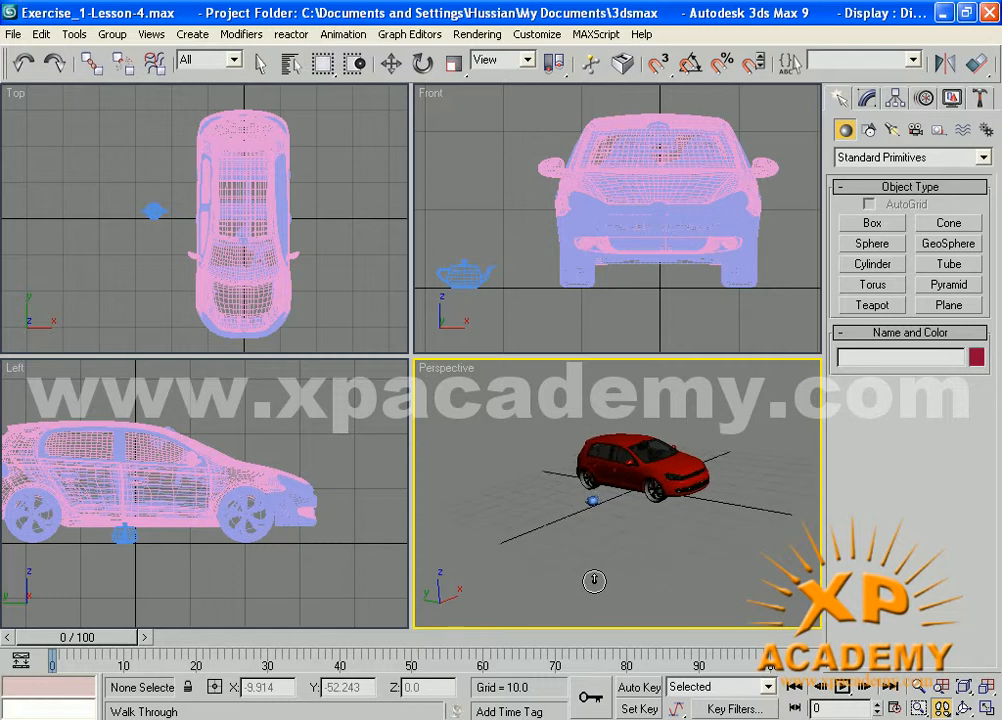
{"action": "key", "text": "Up"}
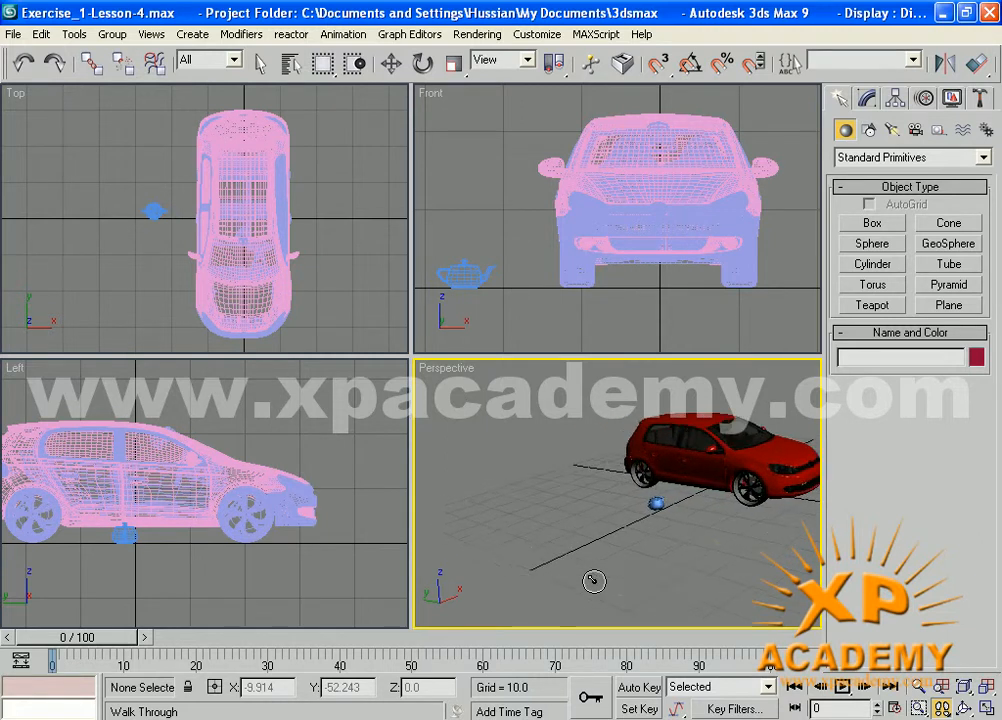
Step: Walk up close to the car's front wheel and back off until the whole car and teapot are framed in Perspective
{"action": "key", "text": "Right"}
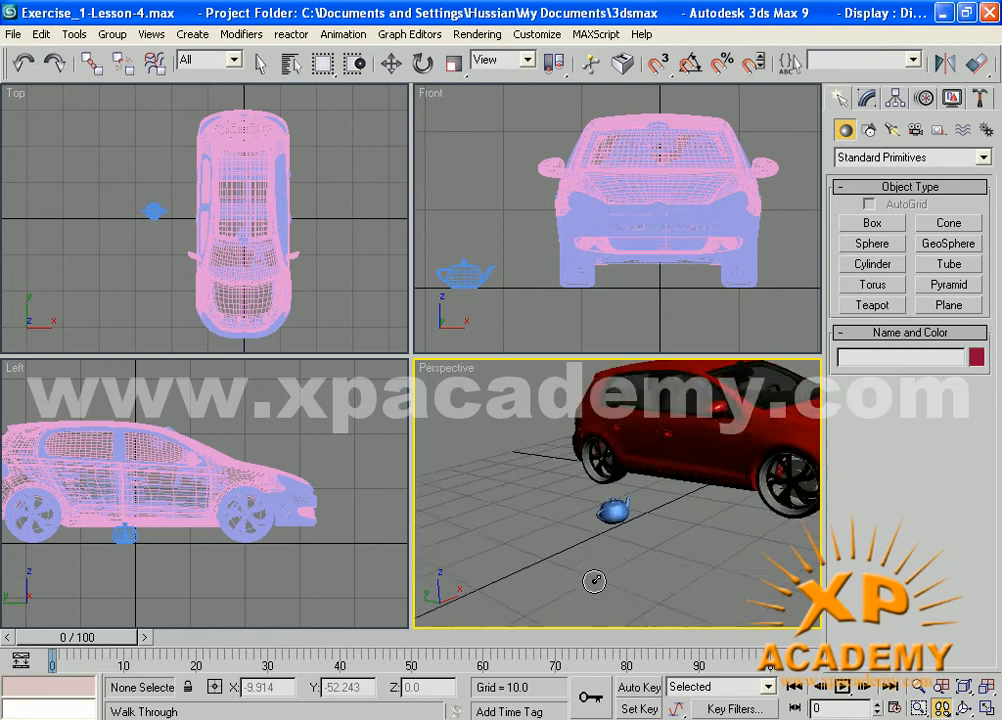
{"action": "key", "text": "Down"}
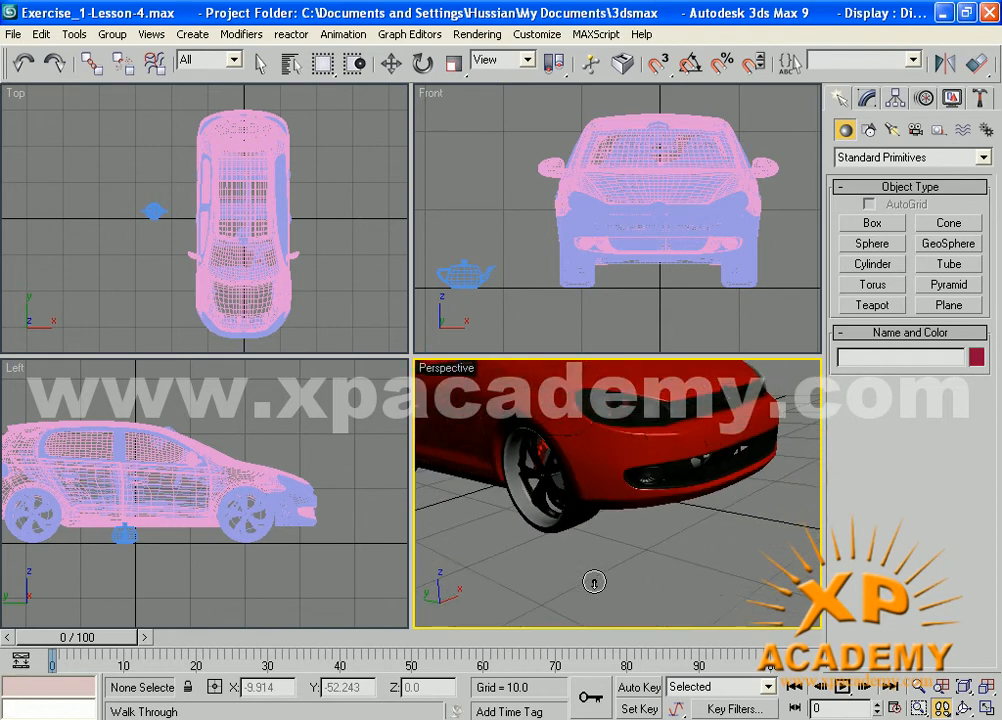
{"action": "key", "text": "Down"}
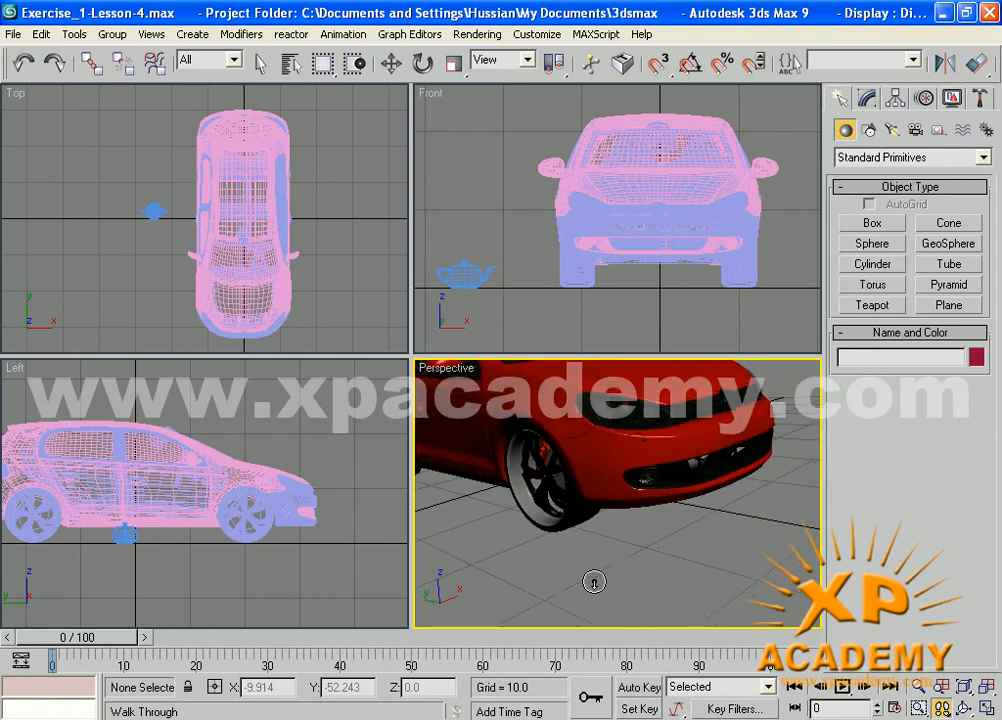
{"action": "key", "text": "Down"}
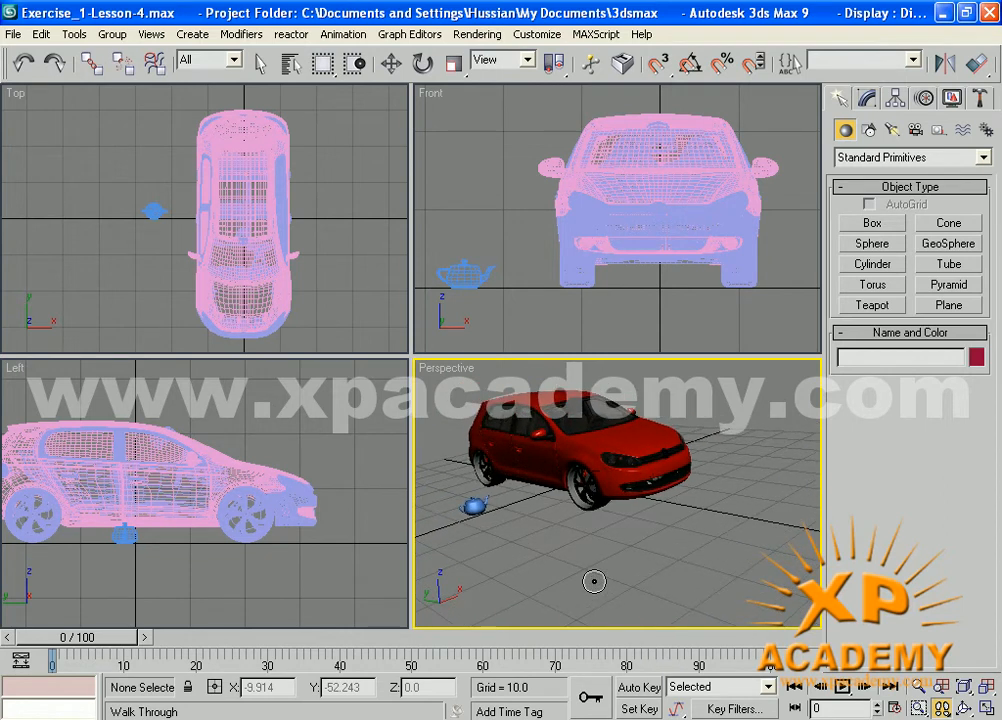
{"action": "right_click", "coordinate": [591, 573]}
{"action": "middle_click_drag", "start_coordinate": [571, 518], "coordinate": [607, 541]}
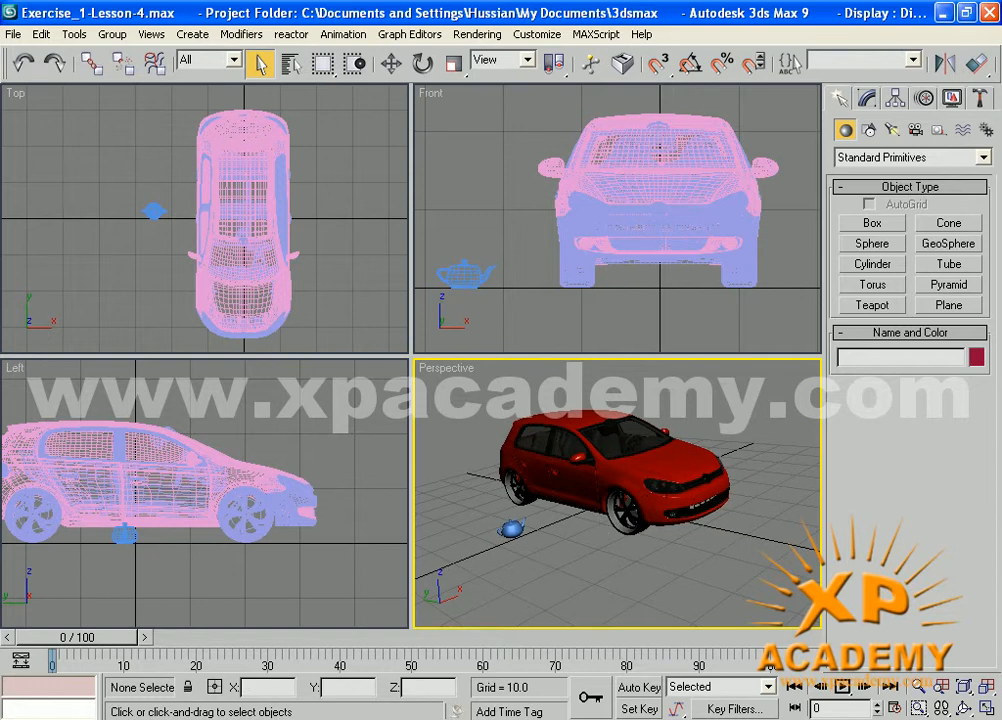
Step: Orbit the Perspective view around the car with Arc Rotate, first freely, and with the rotation constrained to horizontal and vertical
{"action": "left_click", "coordinate": [963, 709]}
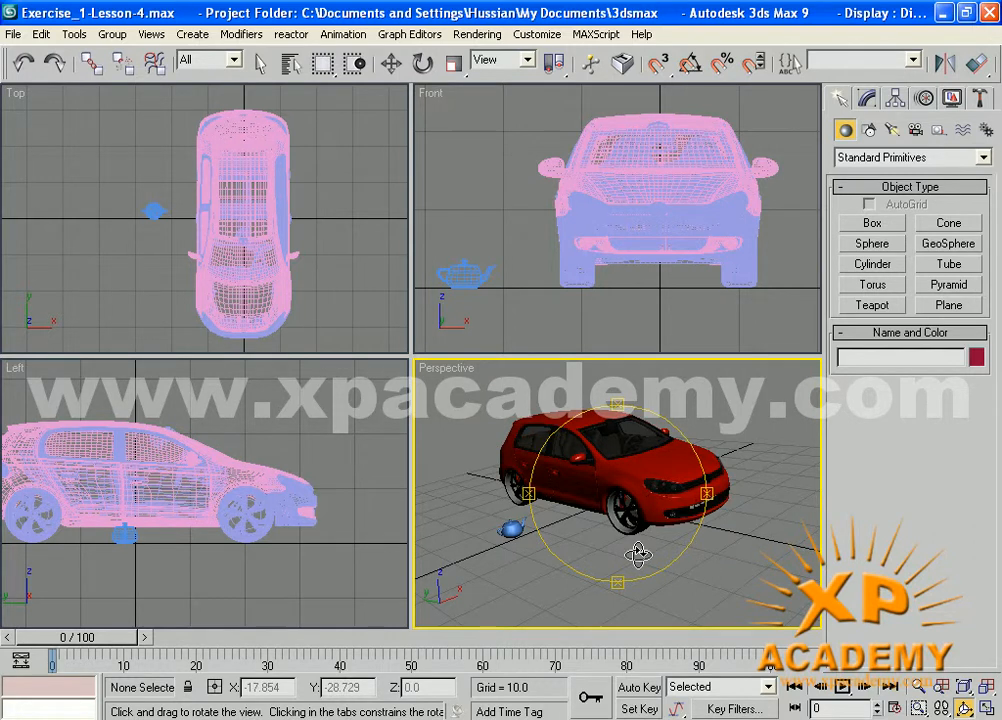
{"action": "left_click_drag", "start_coordinate": [582, 523], "coordinate": [532, 522]}
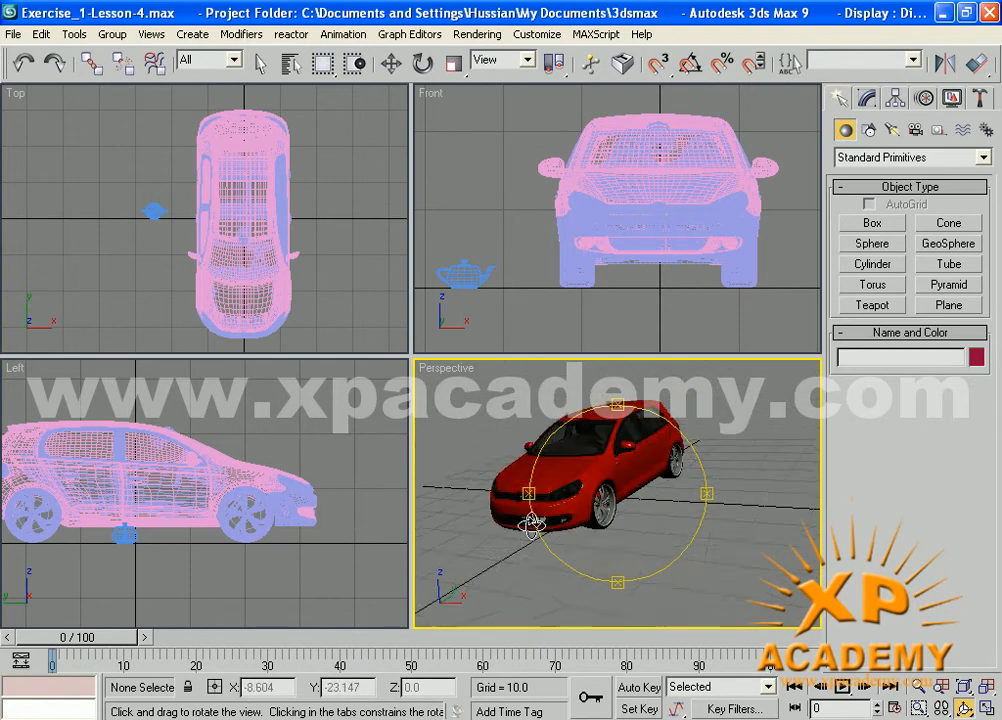
{"action": "left_click_drag", "start_coordinate": [735, 522], "coordinate": [788, 494]}
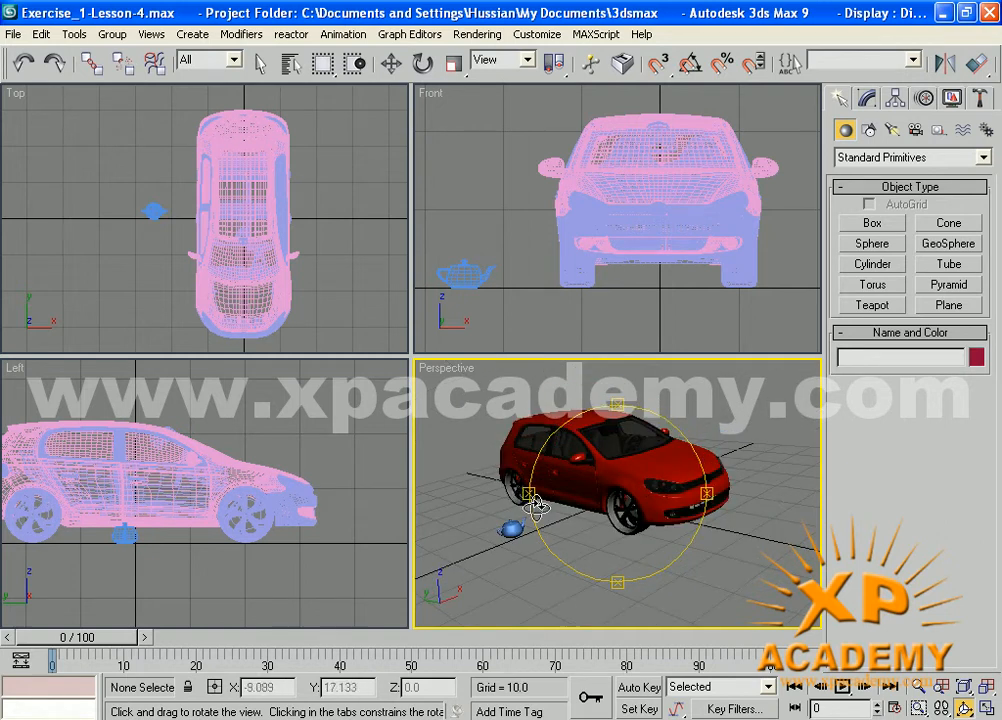
{"action": "left_click_drag", "start_coordinate": [523, 492], "coordinate": [580, 528]}
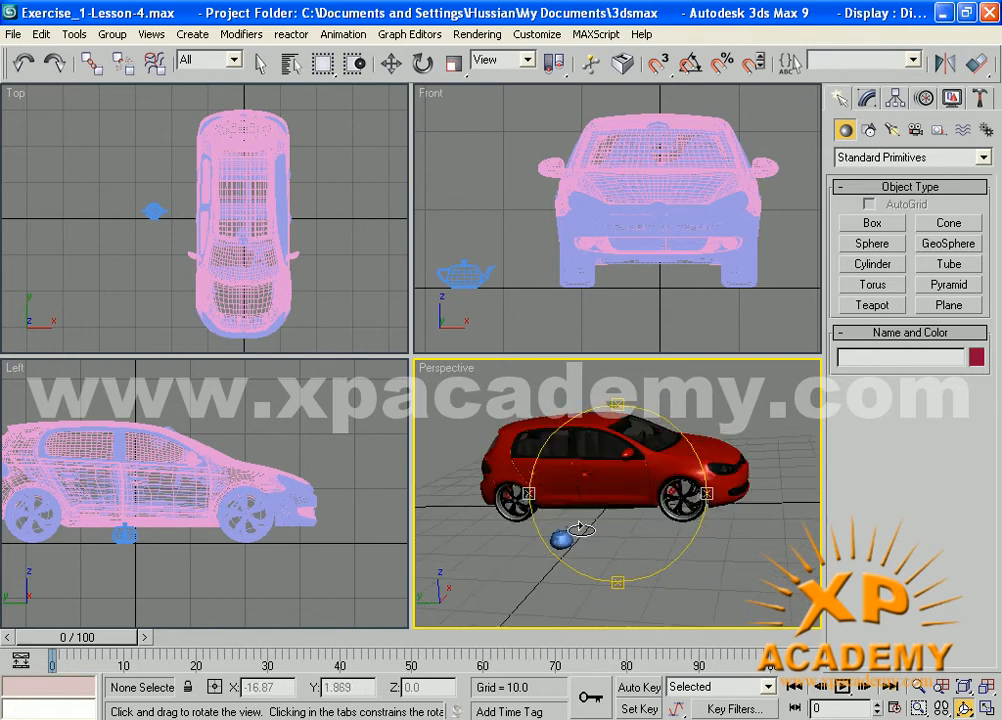
{"action": "mouse_move", "coordinate": [617, 402]}
{"action": "left_mouse_down"}
{"action": "mouse_move", "coordinate": [617, 360]}
{"action": "mouse_move", "coordinate": [617, 553]}
{"action": "mouse_move", "coordinate": [617, 395]}
{"action": "mouse_move", "coordinate": [617, 460]}
{"action": "mouse_move", "coordinate": [640, 458]}
{"action": "mouse_move", "coordinate": [630, 462]}
{"action": "mouse_move", "coordinate": [617, 383]}
{"action": "mouse_move", "coordinate": [617, 440]}
{"action": "mouse_move", "coordinate": [611, 390]}
{"action": "left_mouse_up"}
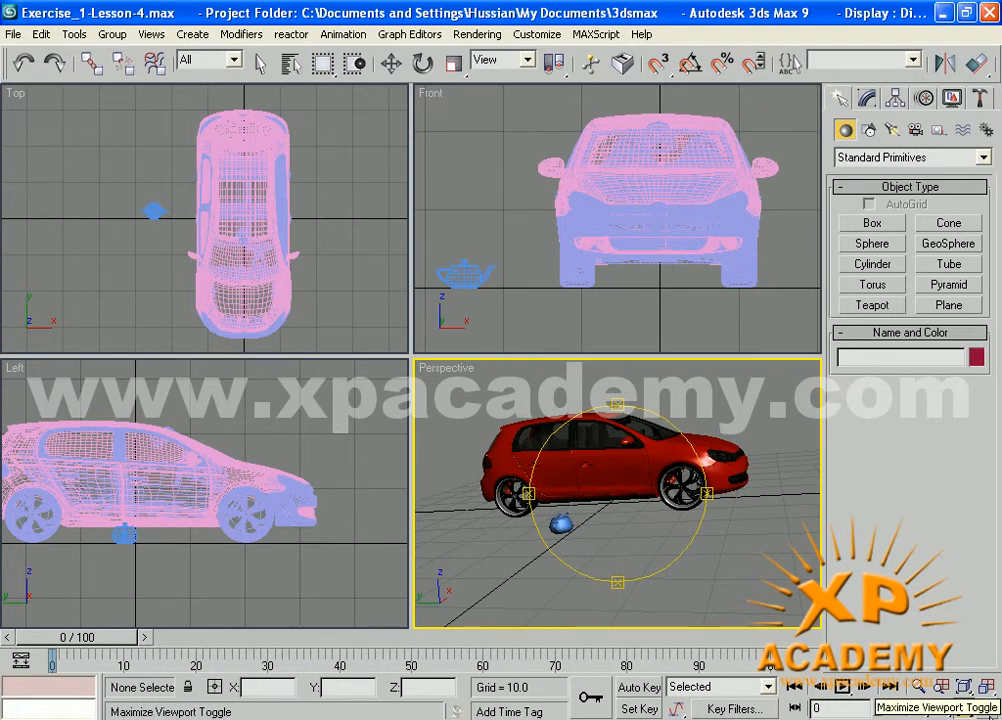
Step: Toggle the Perspective viewport between full size and the four-view layout, leave it maximized, and exit Arc Rotate
{"action": "key", "text": "alt+w"}
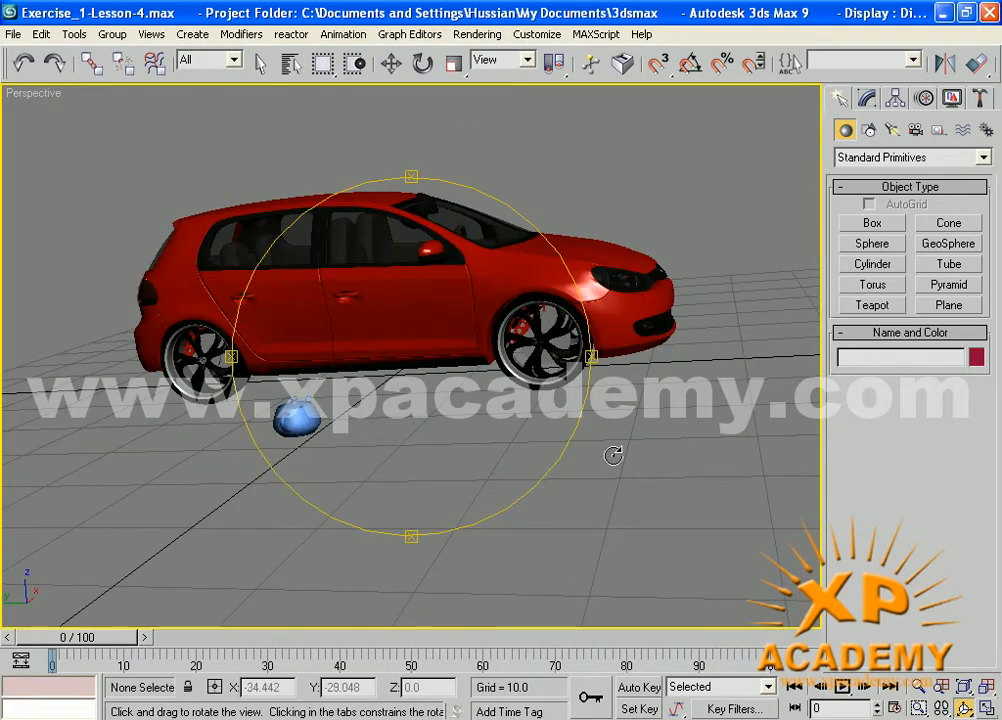
{"action": "key", "text": "alt+w"}
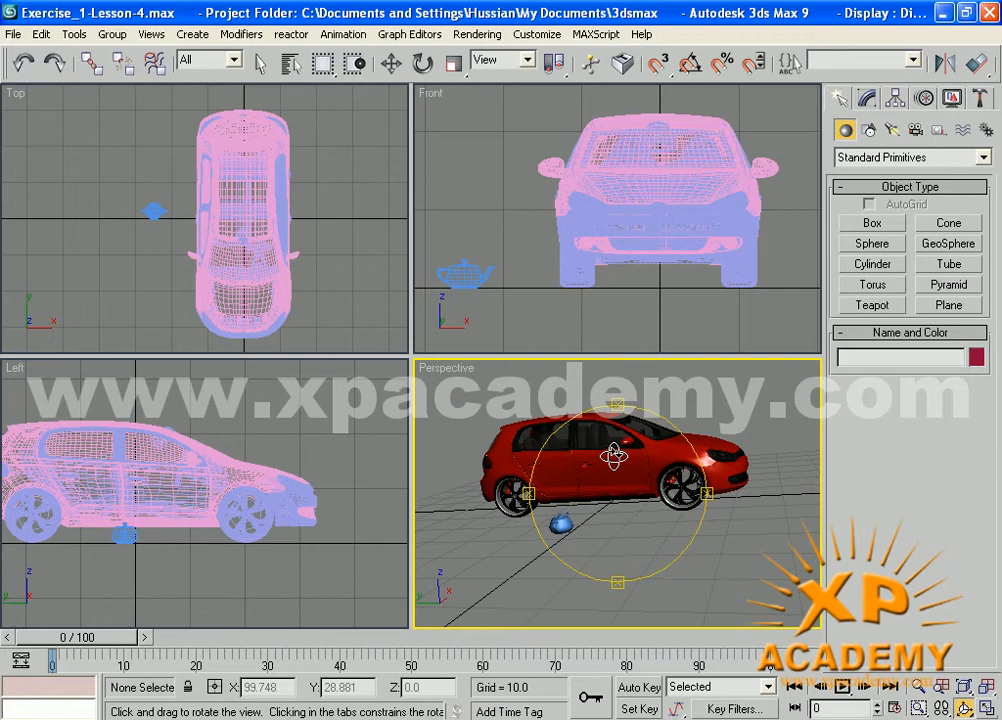
{"action": "key", "text": "alt+w"}
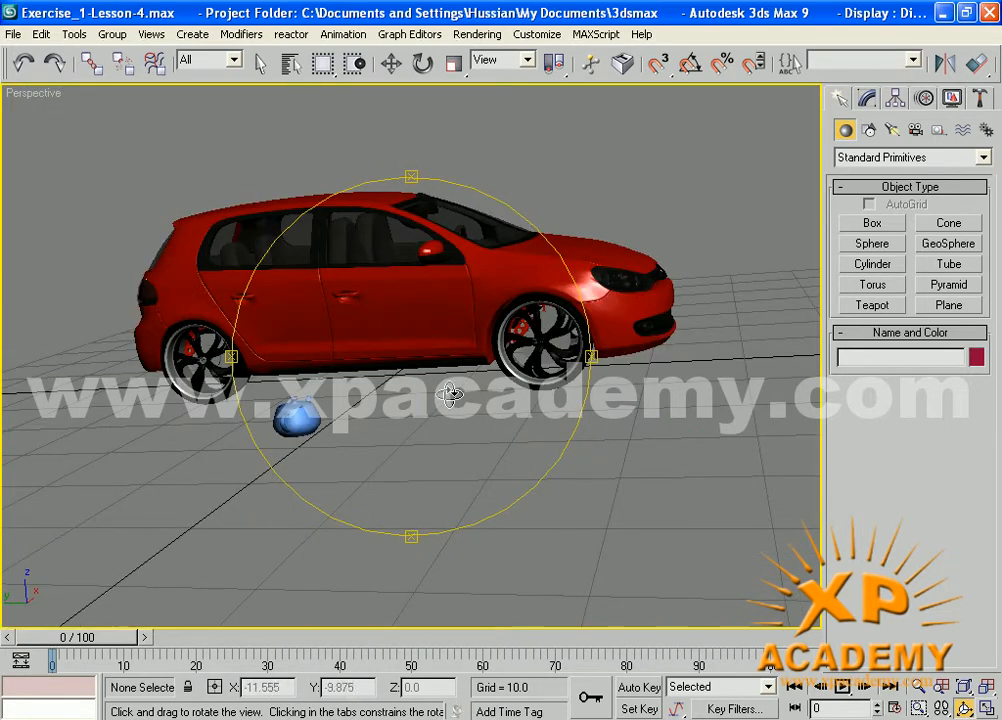
{"action": "right_click", "coordinate": [648, 461]}
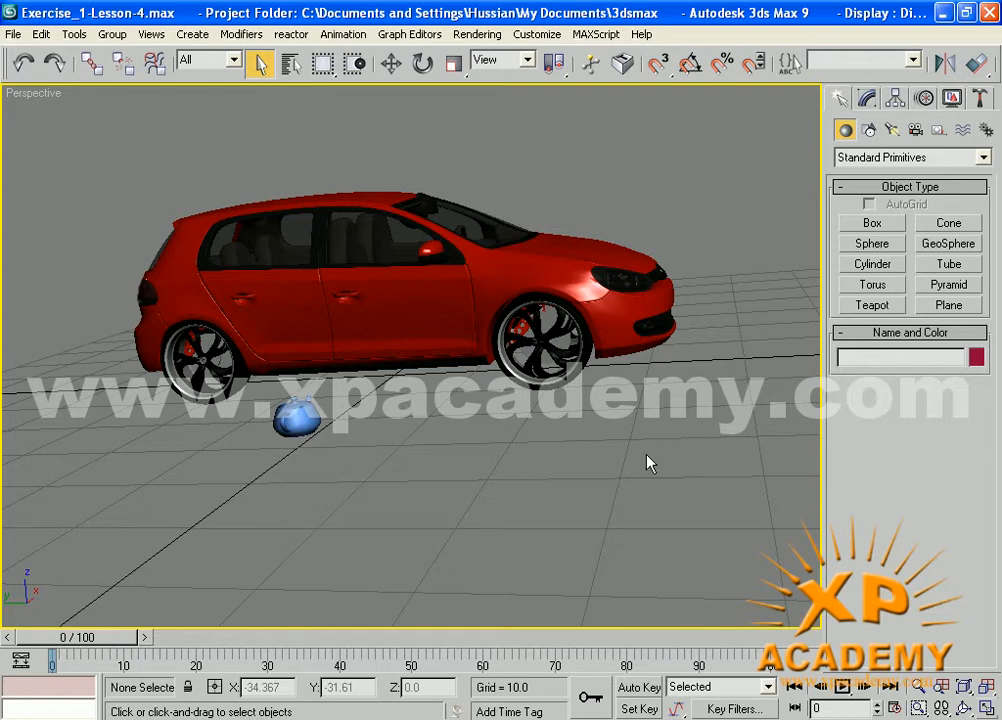
Step: Pan the maximized Perspective view to reposition the car, and zoom out until the car and teapot are small in the view
{"action": "middle_click_drag", "start_coordinate": [484, 376], "coordinate": [568, 361]}
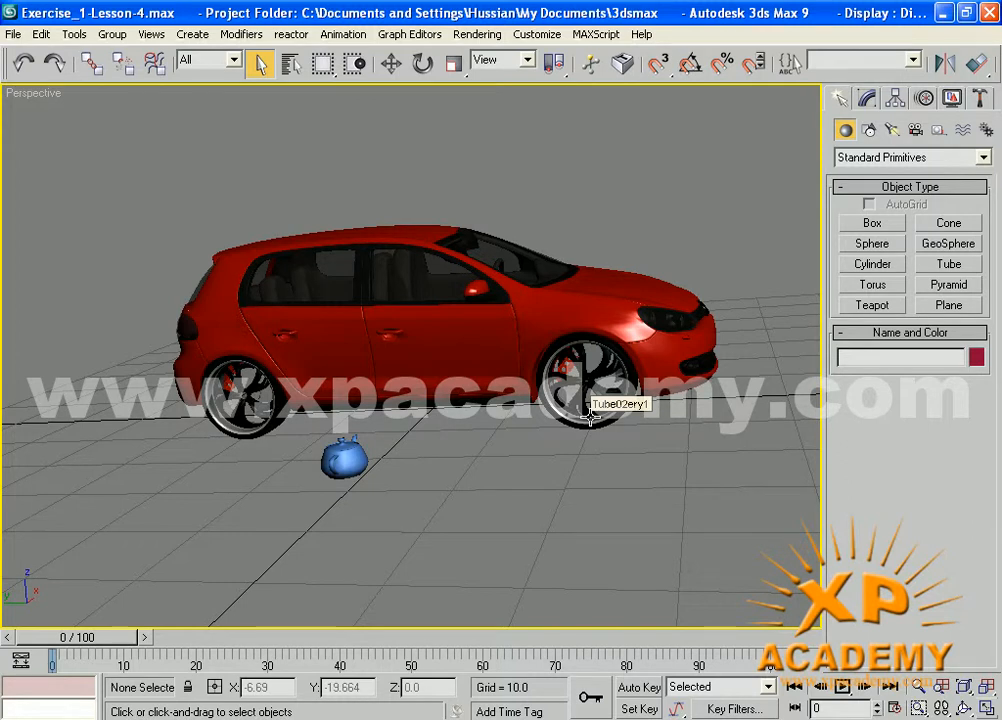
{"action": "left_click", "coordinate": [918, 690]}
{"action": "left_click_drag", "start_coordinate": [342, 315], "coordinate": [429, 419]}
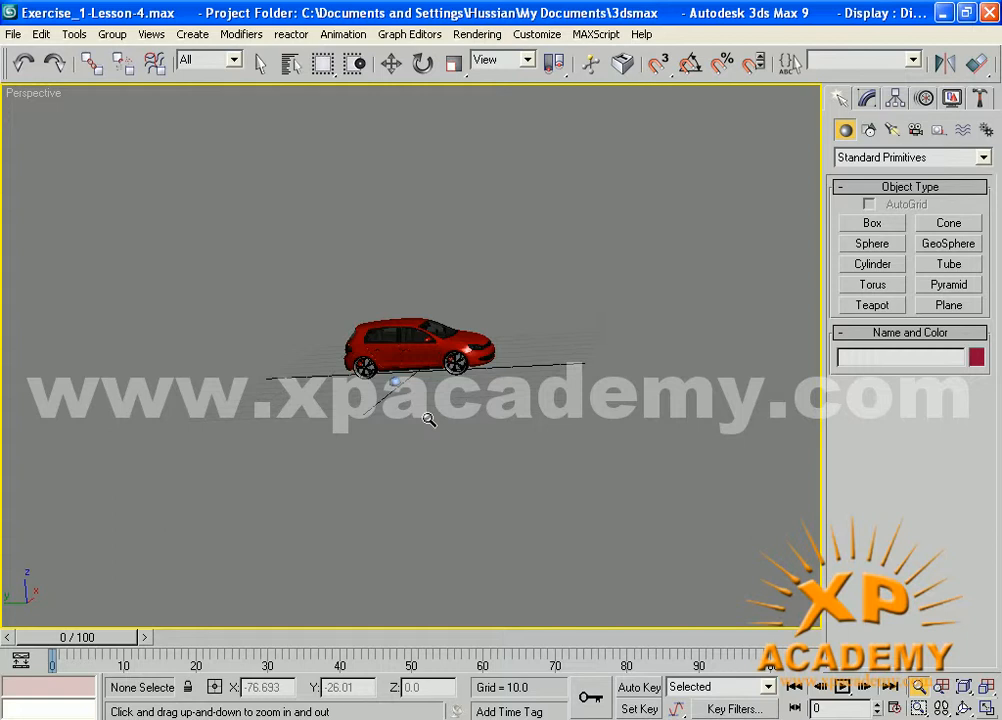
{"action": "right_click", "coordinate": [428, 419]}
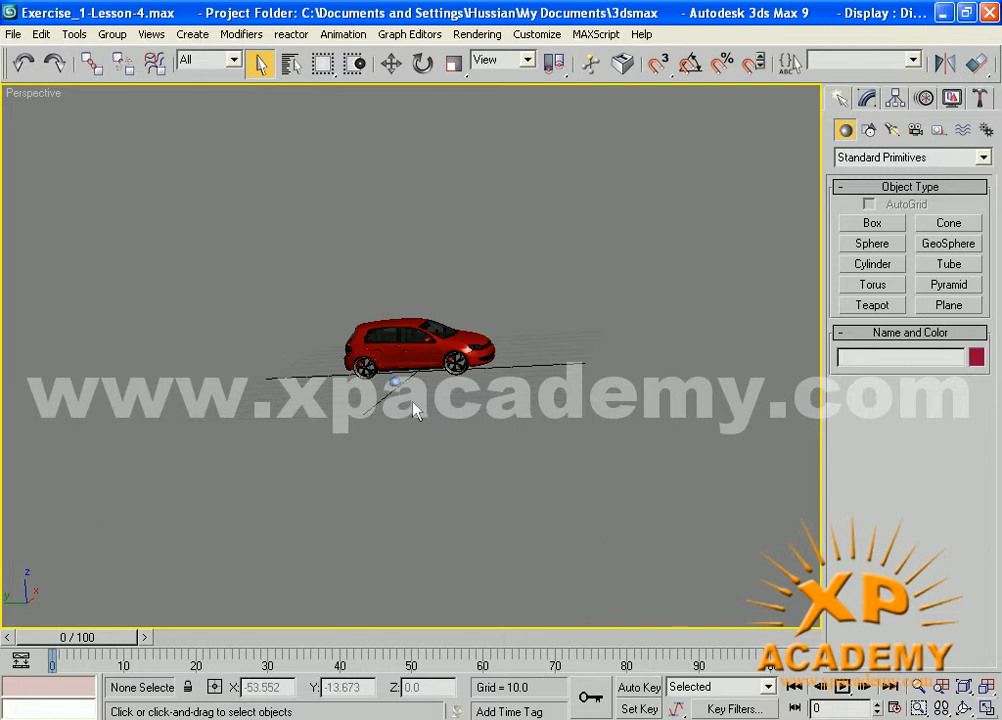
Step: Switch the teapot's selection on and off repeatedly, and leave the teapot selected
{"action": "left_click", "coordinate": [414, 404]}
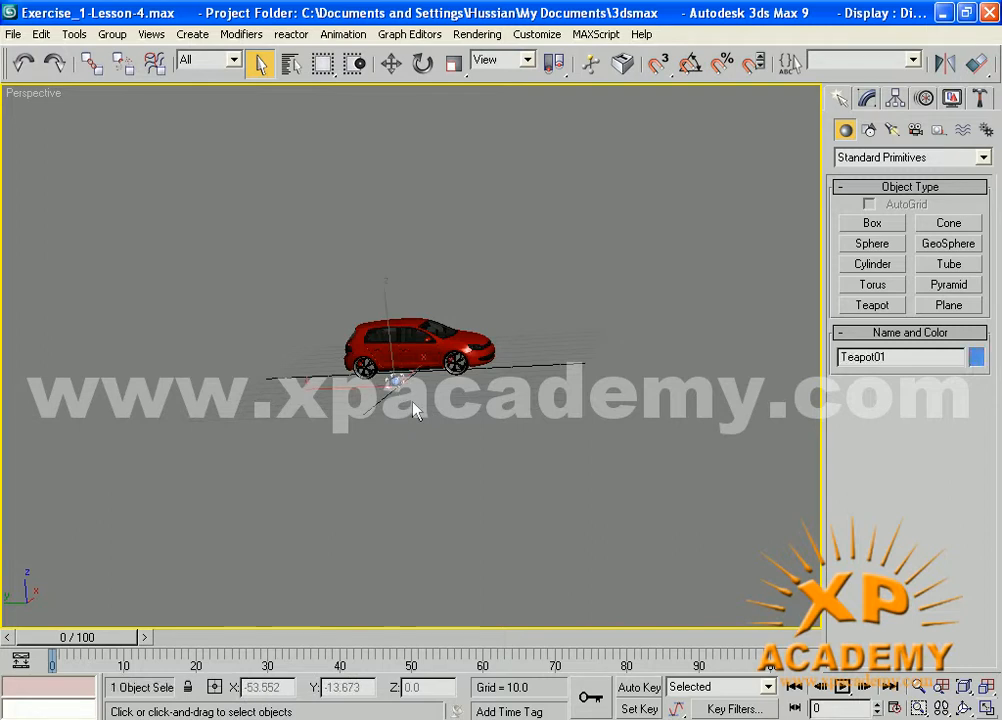
{"action": "left_click", "coordinate": [414, 404]}
{"action": "key", "text": "ctrl+a"}
{"action": "key", "text": "ctrl+d"}
{"action": "key", "text": "ctrl+a"}
{"action": "key", "text": "ctrl+d"}
{"action": "key", "text": "ctrl+a"}
{"action": "key", "text": "ctrl+d"}
{"action": "key", "text": "ctrl+a"}
{"action": "key", "text": "ctrl+d"}
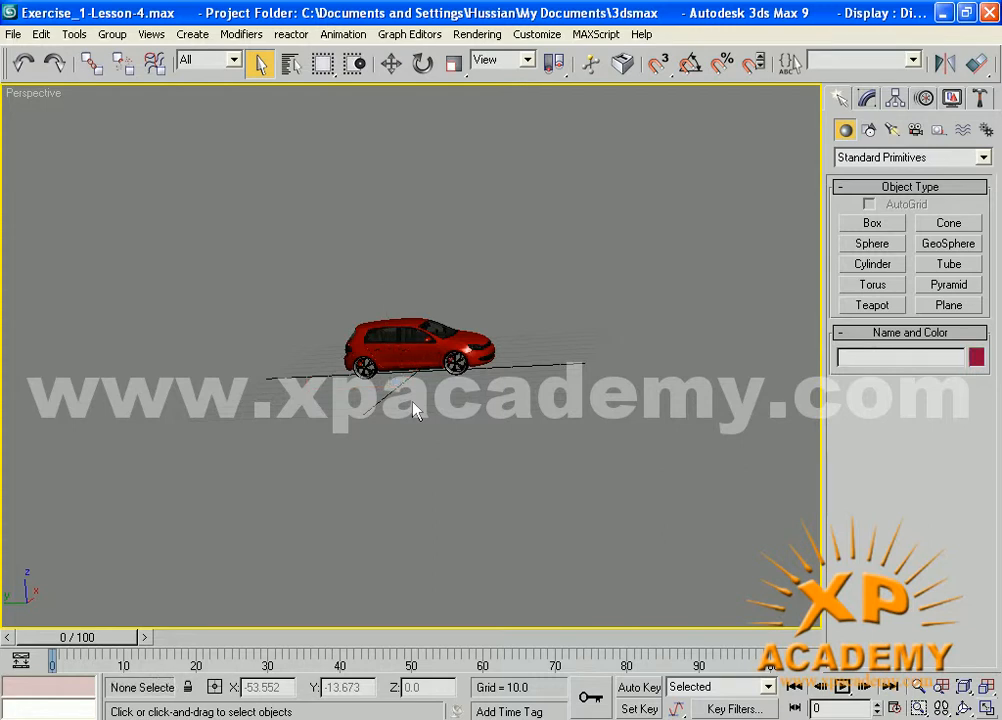
{"action": "key", "text": "ctrl+a"}
{"action": "key", "text": "ctrl+d"}
{"action": "key", "text": "ctrl+a"}
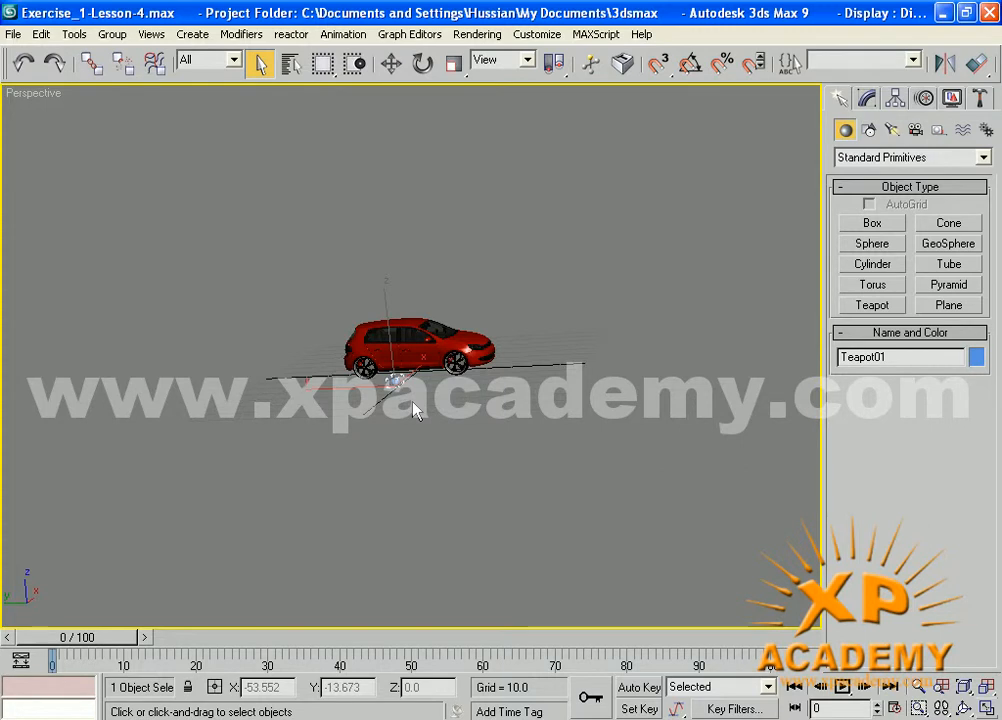
Step: Bring the Perspective view in and out between zoom levels and return to the earlier close framing of the car's side
{"action": "scroll", "coordinate": [416, 410], "scroll_direction": "up", "scroll_amount": 3}
{"action": "scroll", "coordinate": [416, 410], "scroll_direction": "up", "scroll_amount": 2}
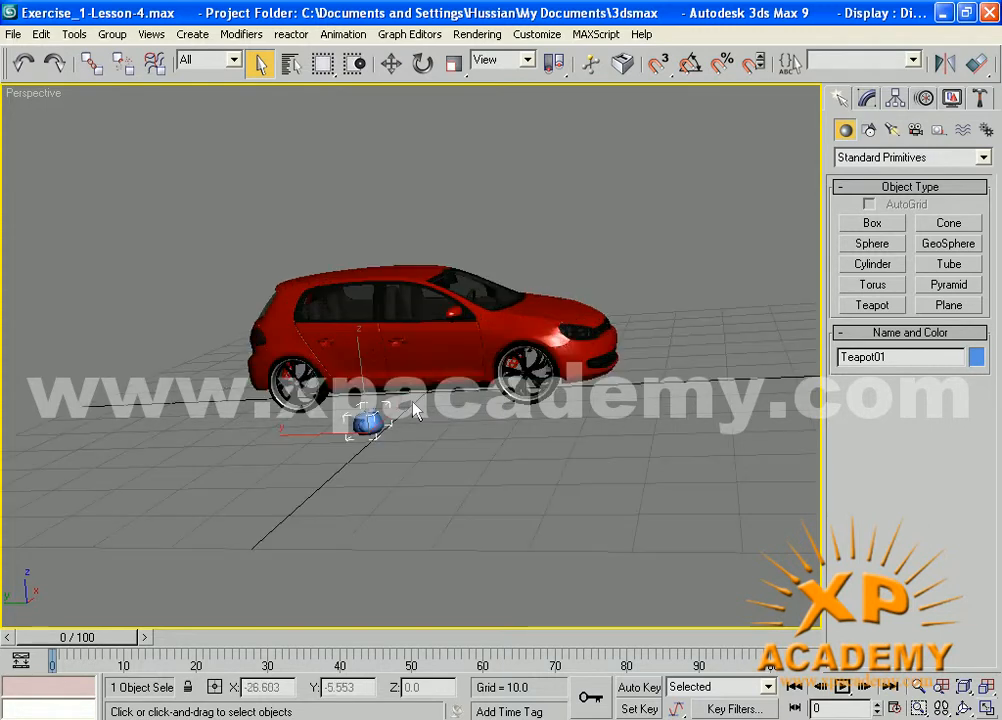
{"action": "scroll", "coordinate": [414, 407], "scroll_direction": "up", "scroll_amount": 4}
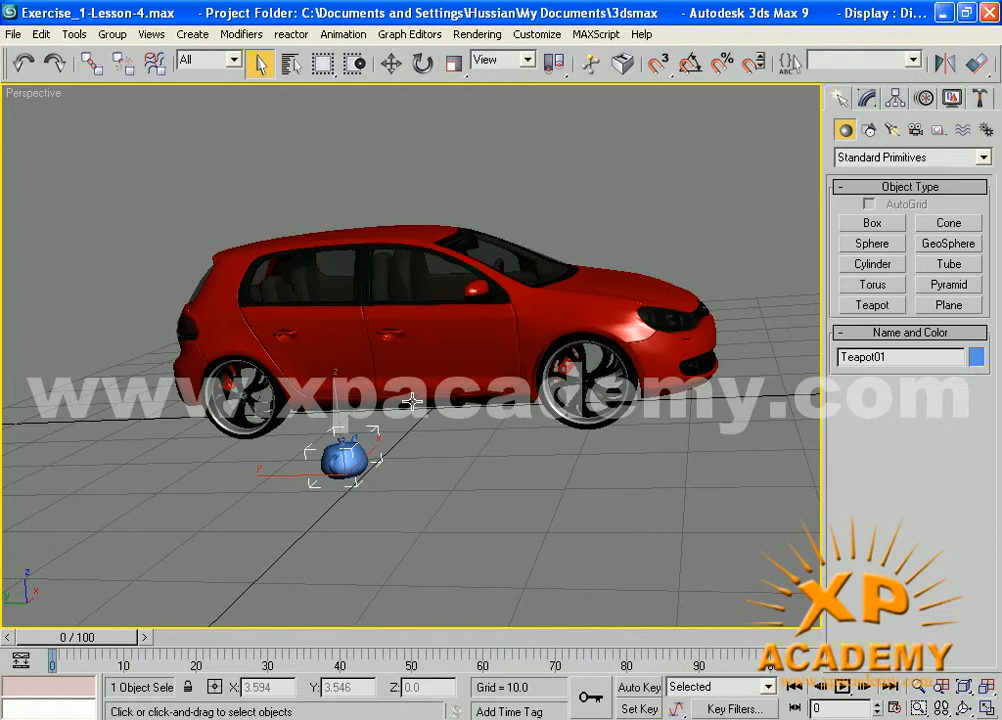
{"action": "scroll", "coordinate": [412, 401], "scroll_direction": "down", "scroll_amount": 5}
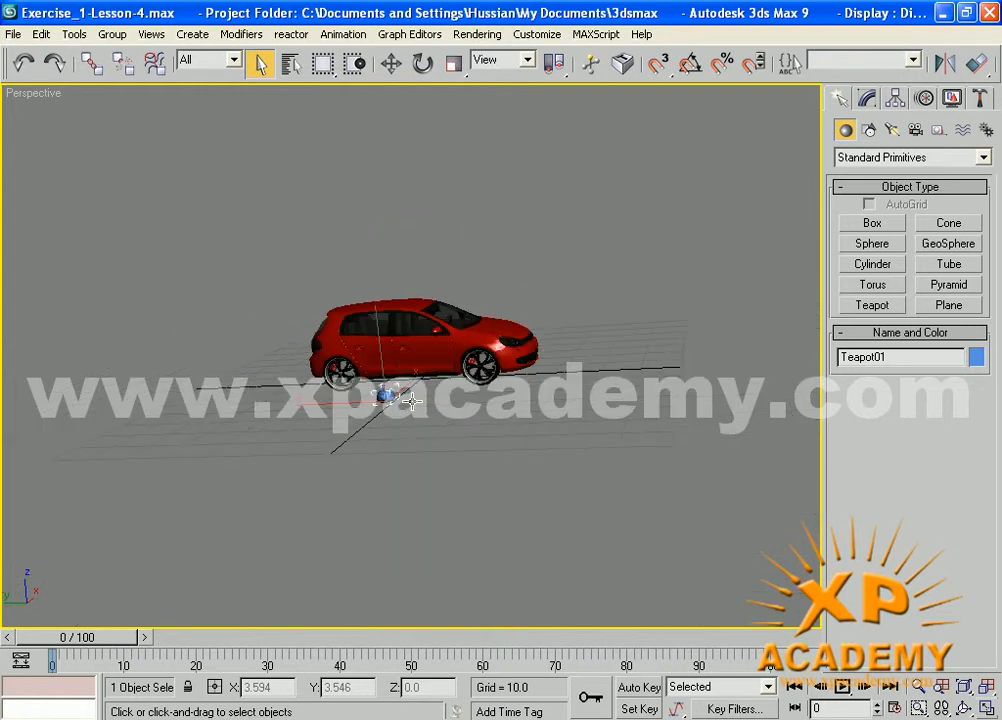
{"action": "scroll", "coordinate": [412, 401], "scroll_direction": "up", "scroll_amount": 5}
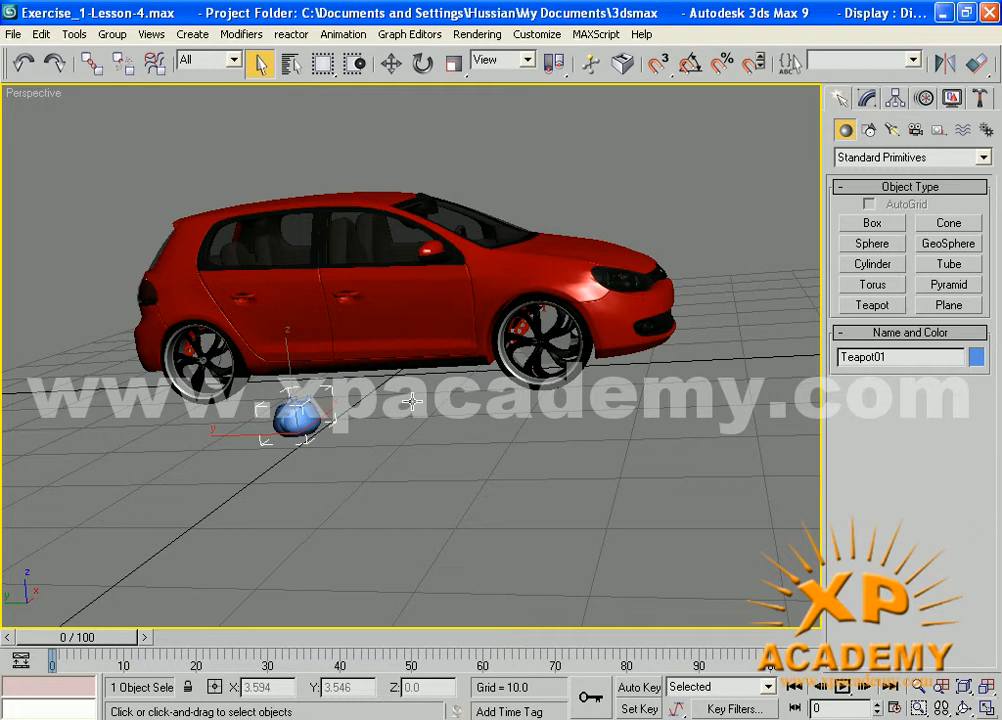
Step: Orbit the Perspective view to a raised three-quarter front view of the car, and clear the teapot's selection
{"action": "scroll", "coordinate": [412, 401], "scroll_direction": "down", "scroll_amount": 5}
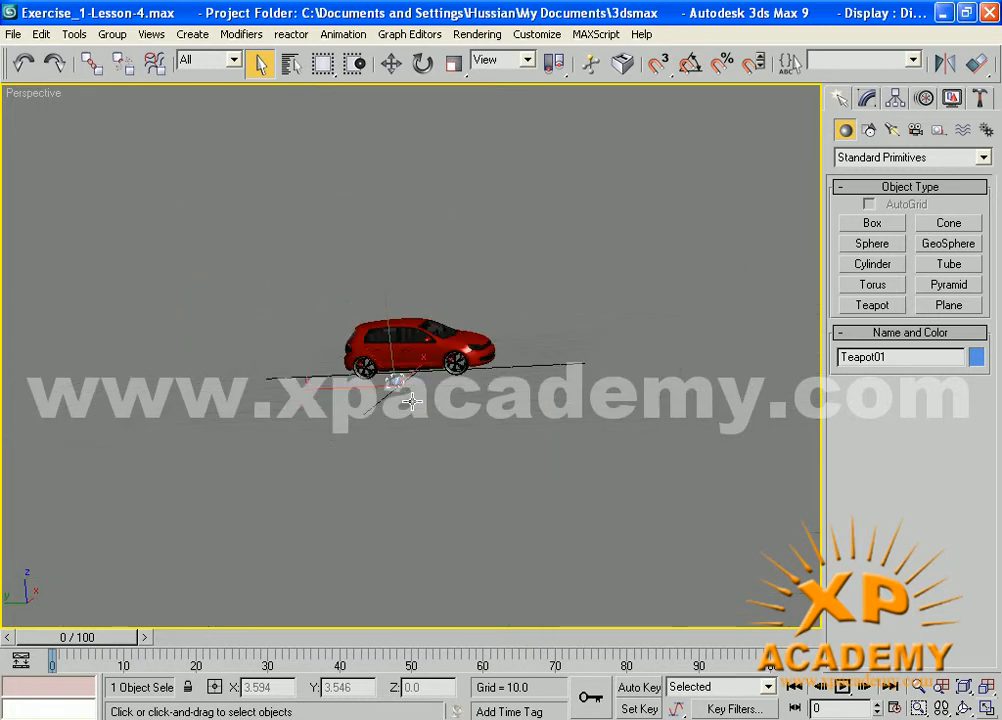
{"action": "scroll", "coordinate": [412, 401], "scroll_direction": "up", "scroll_amount": 5}
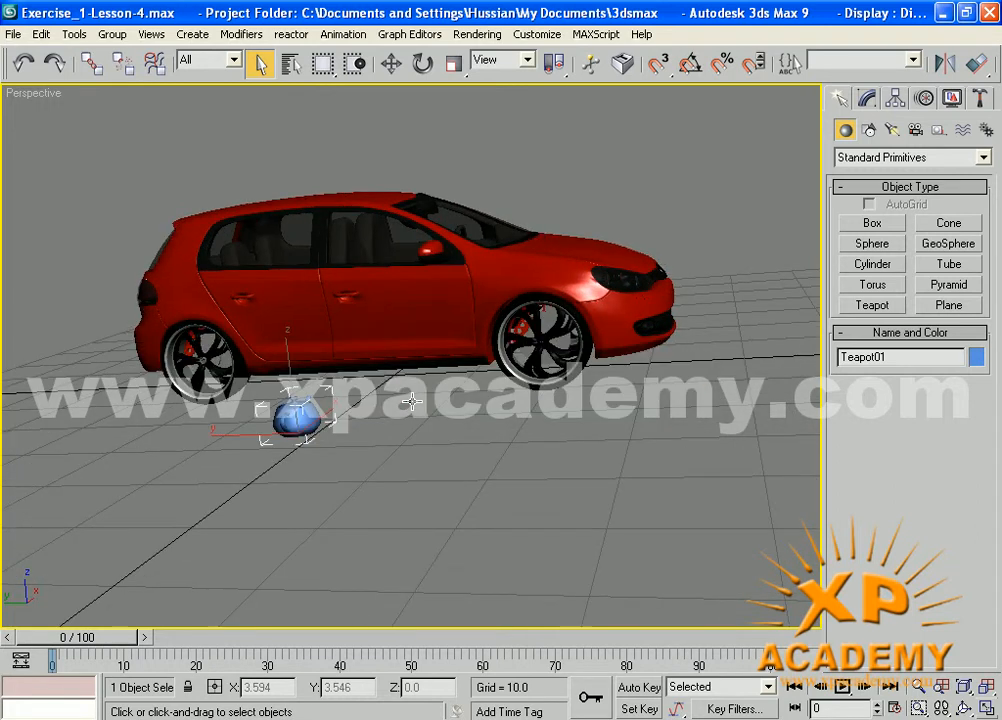
{"action": "middle_click_drag", "start_coordinate": [412, 401], "coordinate": [412, 401], "text": "alt"}
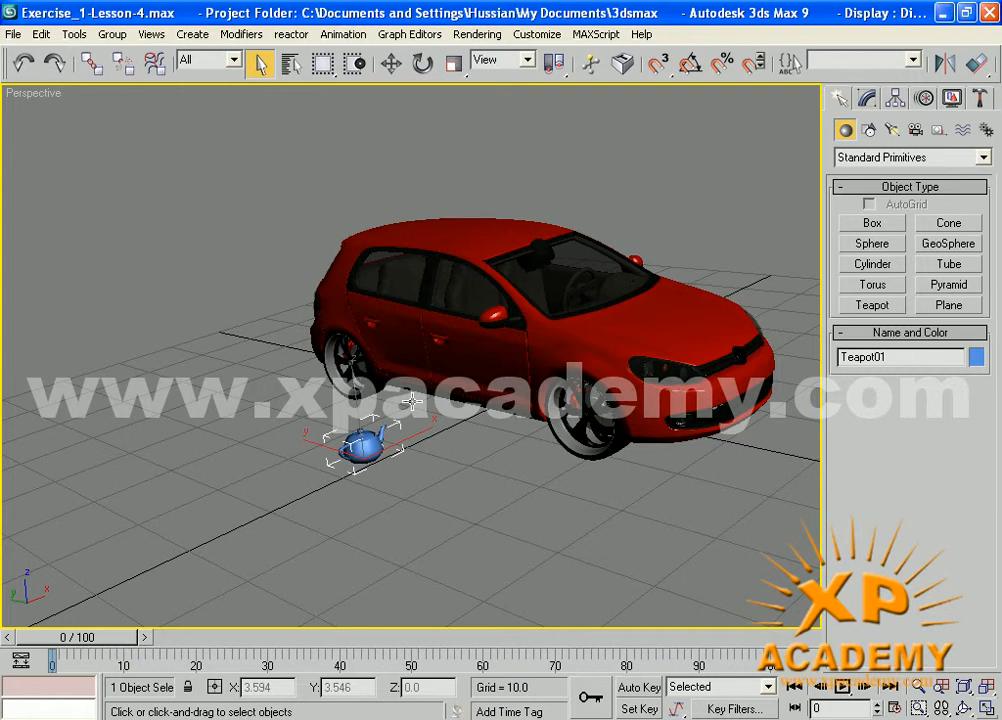
{"action": "left_click", "coordinate": [225, 250]}
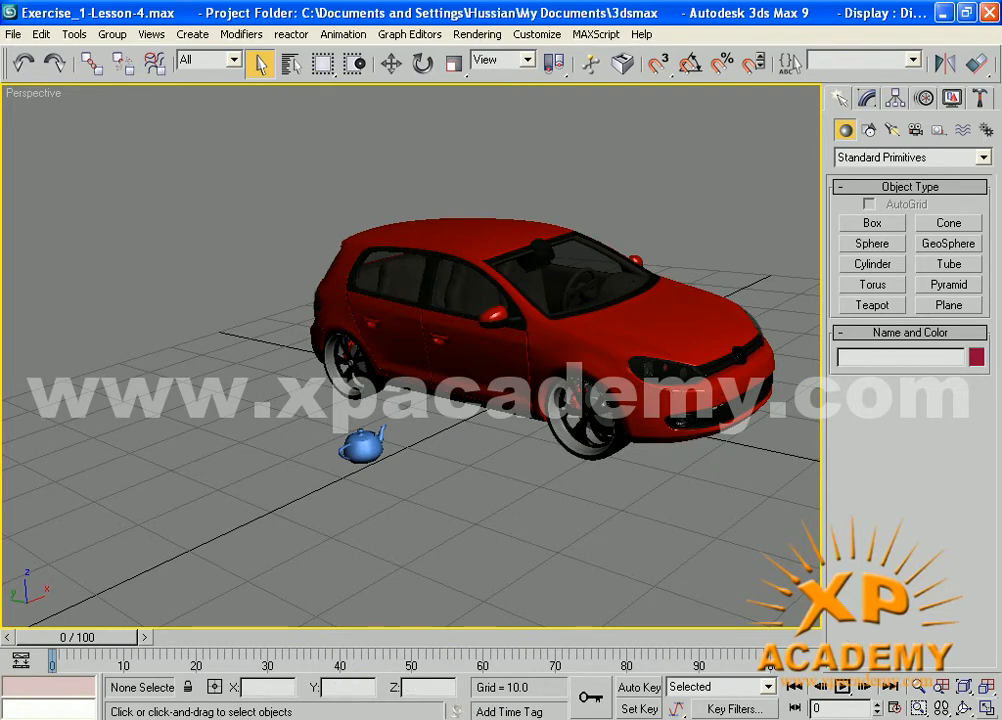
Step: Use the Zoom tool to bring the Perspective view close to the car's side doors, and cancel back to the three-quarter framing
{"action": "key", "text": "alt+z"}
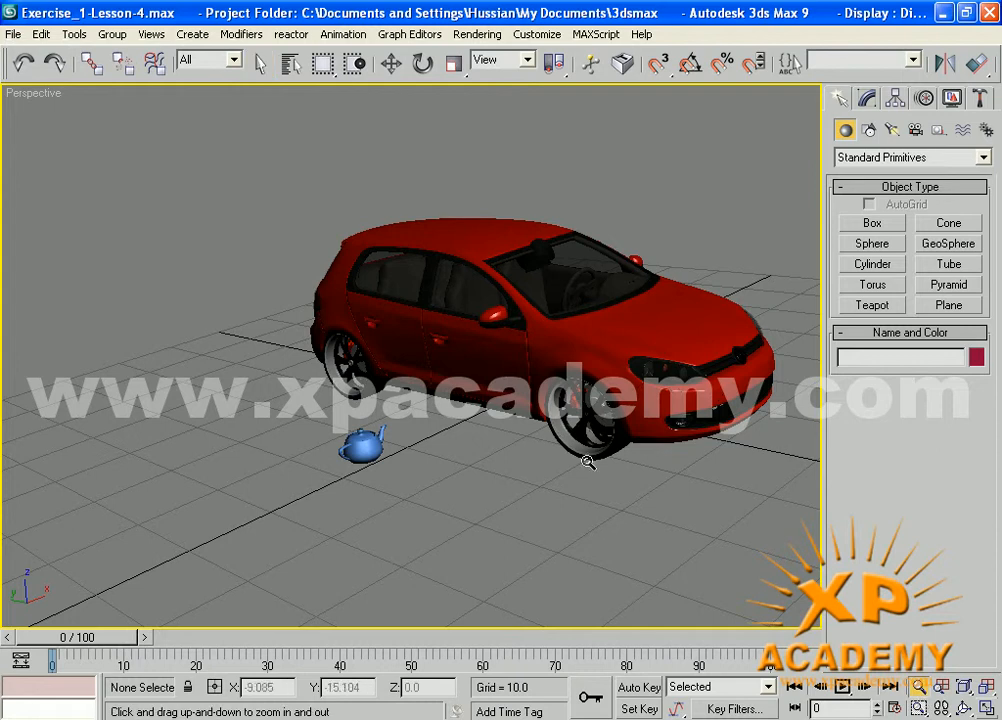
{"action": "left_click_drag", "start_coordinate": [376, 494], "coordinate": [398, 473]}
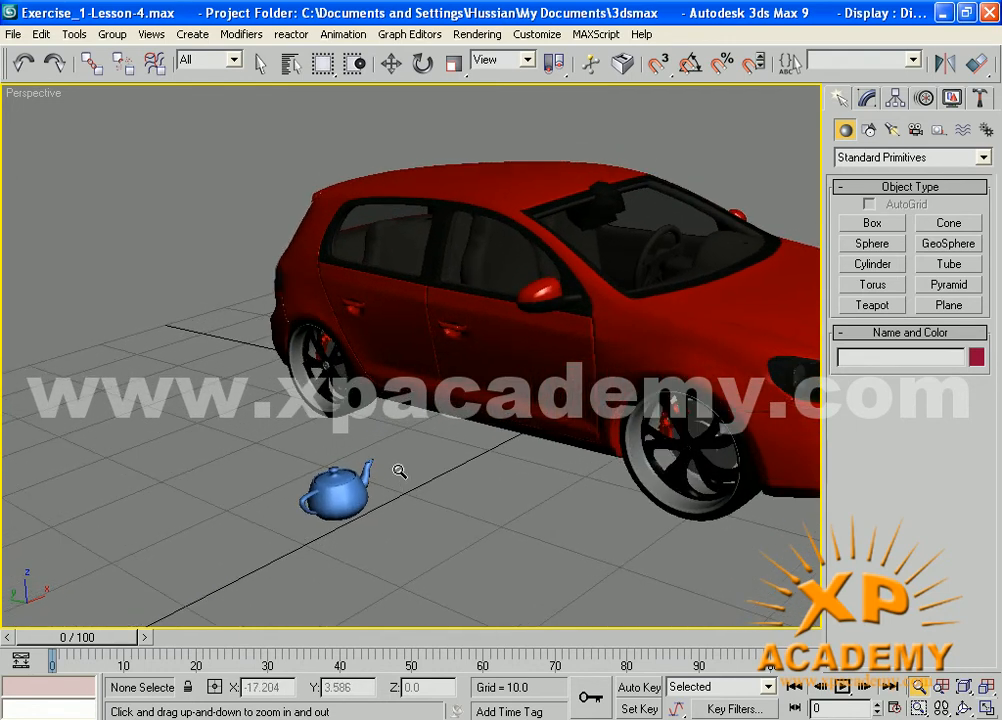
{"action": "mouse_move", "coordinate": [398, 470]}
{"action": "left_mouse_down"}
{"action": "mouse_move", "coordinate": [409, 456]}
{"action": "mouse_move", "coordinate": [412, 465]}
{"action": "left_mouse_up"}
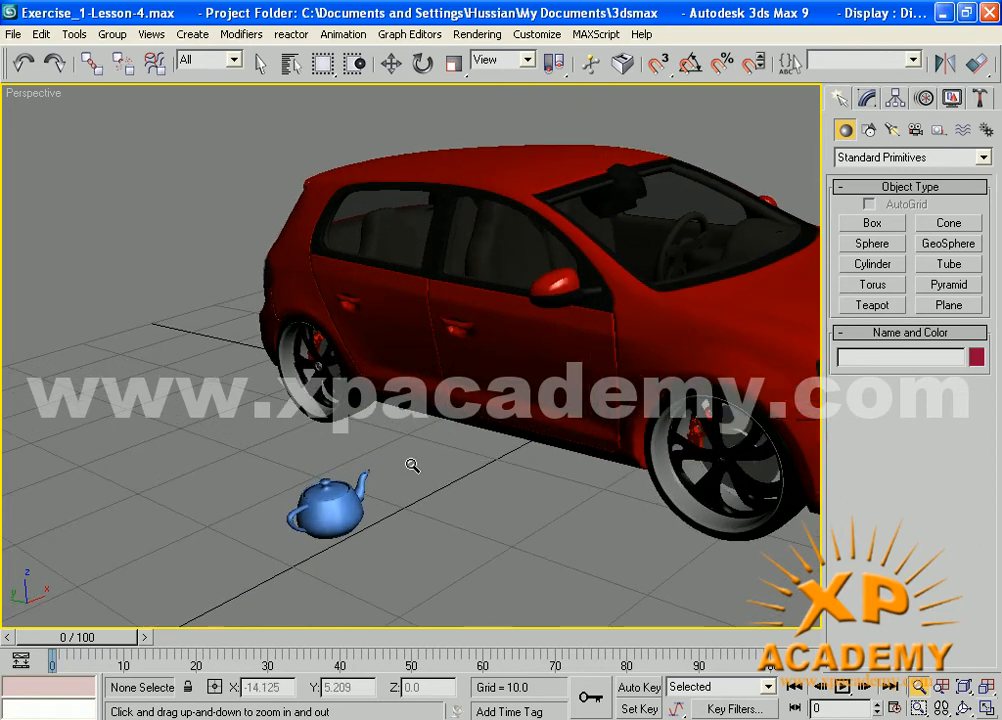
{"action": "left_click_drag", "start_coordinate": [412, 465], "coordinate": [415, 440]}
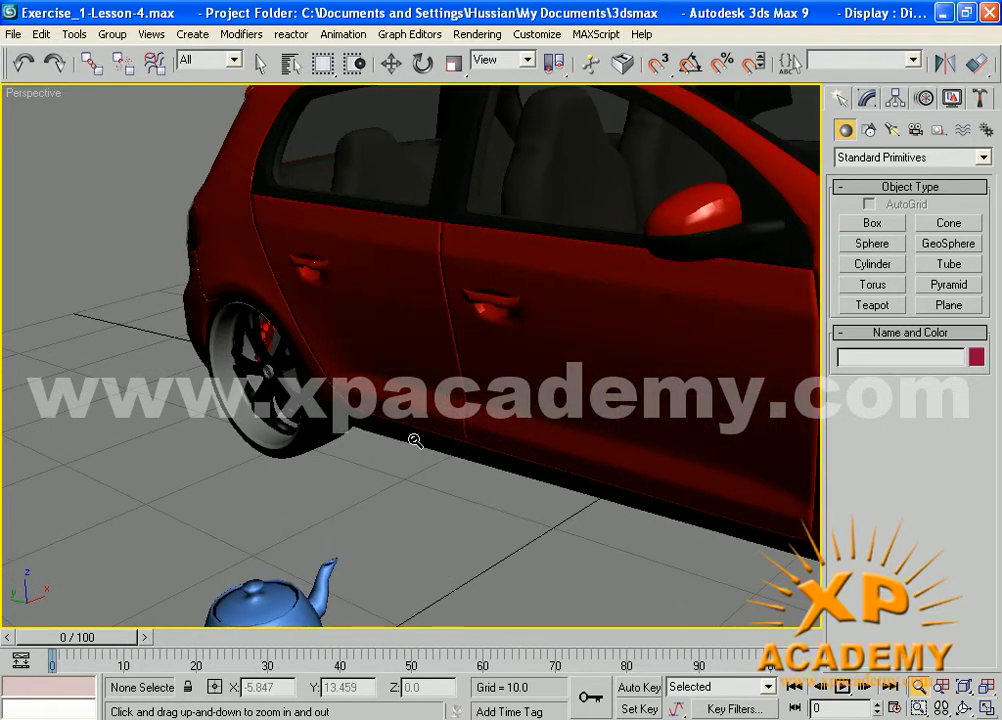
{"action": "scroll", "coordinate": [415, 440], "scroll_direction": "down", "scroll_amount": 5}
{"action": "left_click_drag", "start_coordinate": [407, 508], "coordinate": [407, 432]}
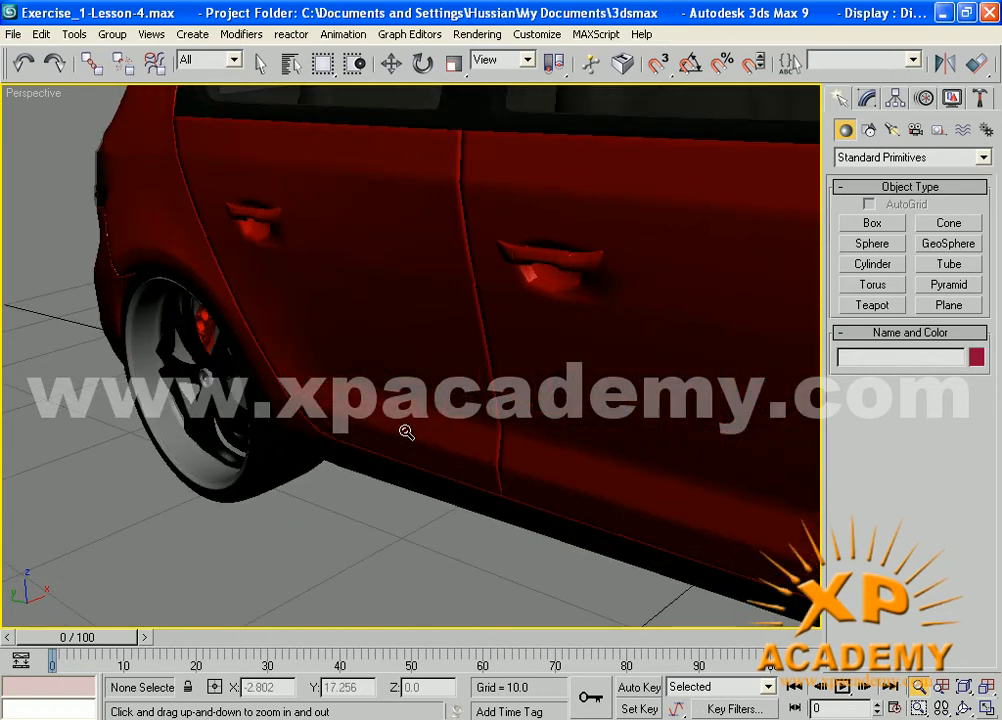
{"action": "scroll", "coordinate": [405, 433], "scroll_direction": "down", "scroll_amount": 5}
{"action": "left_click_drag", "start_coordinate": [407, 549], "coordinate": [410, 469]}
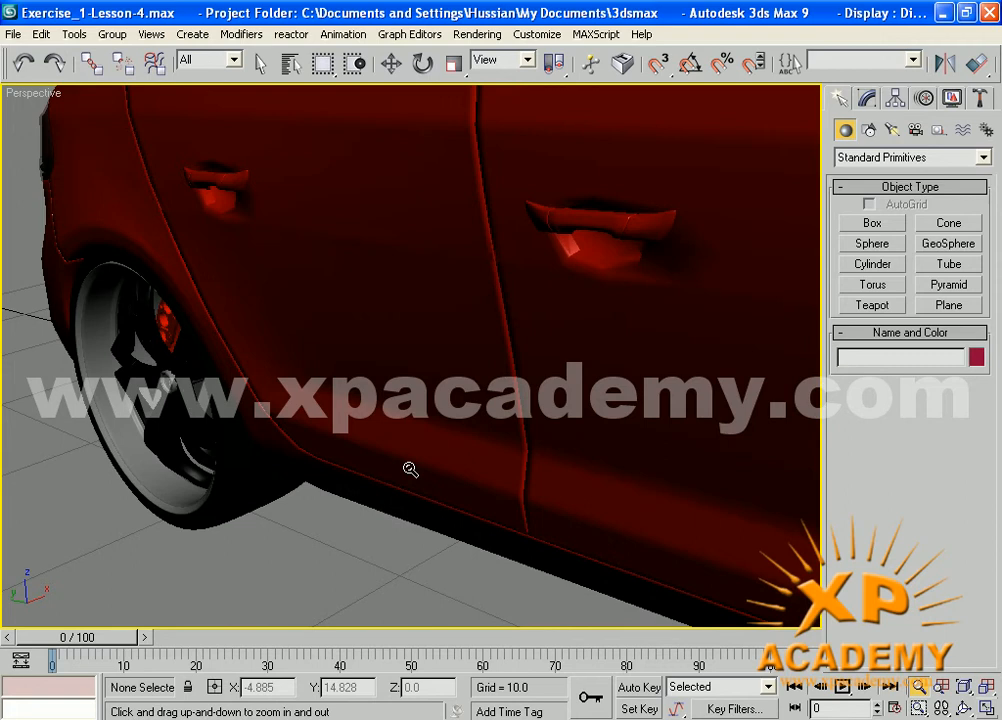
{"action": "right_click", "coordinate": [410, 469]}
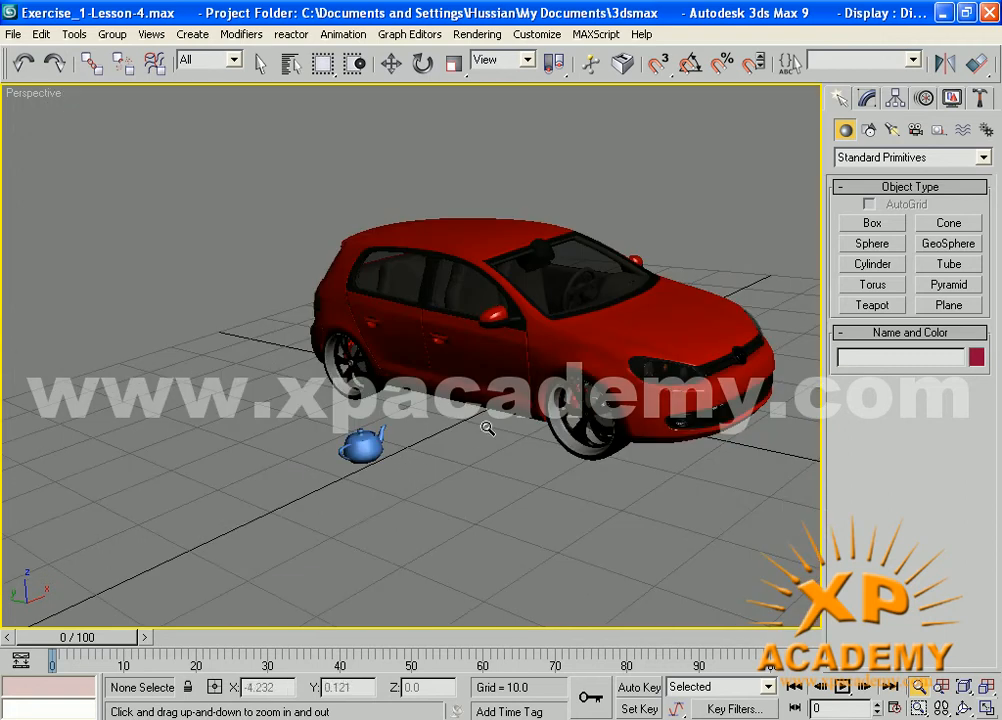
Step: Zoom the Perspective view out until the car is small, and restore the closer three-quarter framing before exiting the Zoom tool
{"action": "left_click_drag", "start_coordinate": [513, 340], "coordinate": [513, 453]}
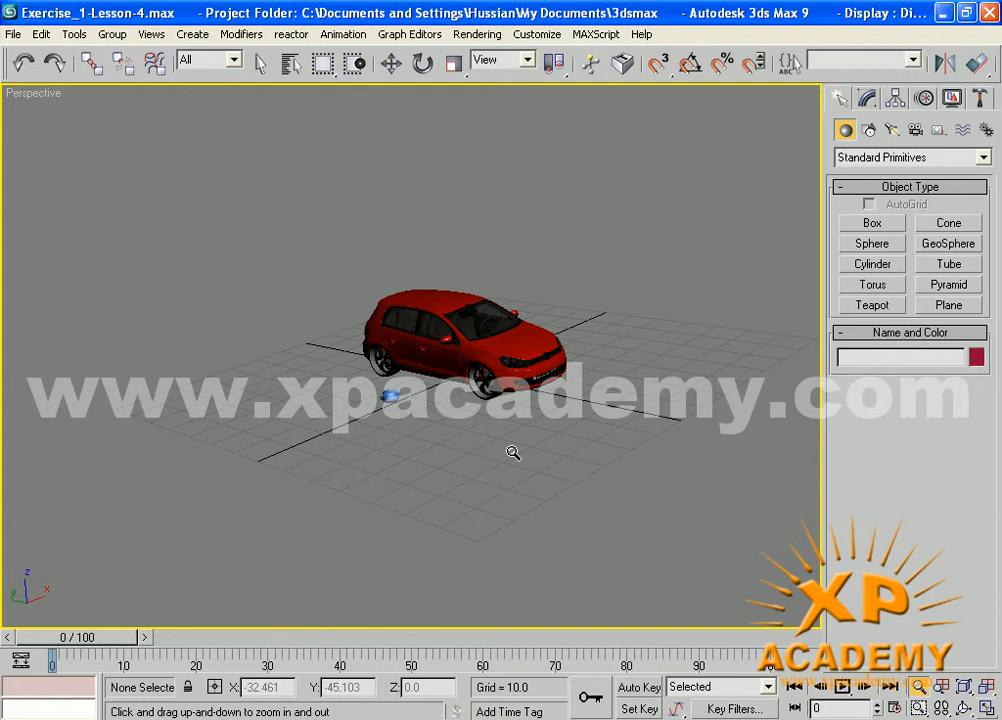
{"action": "scroll", "coordinate": [512, 454], "scroll_direction": "up", "scroll_amount": 4}
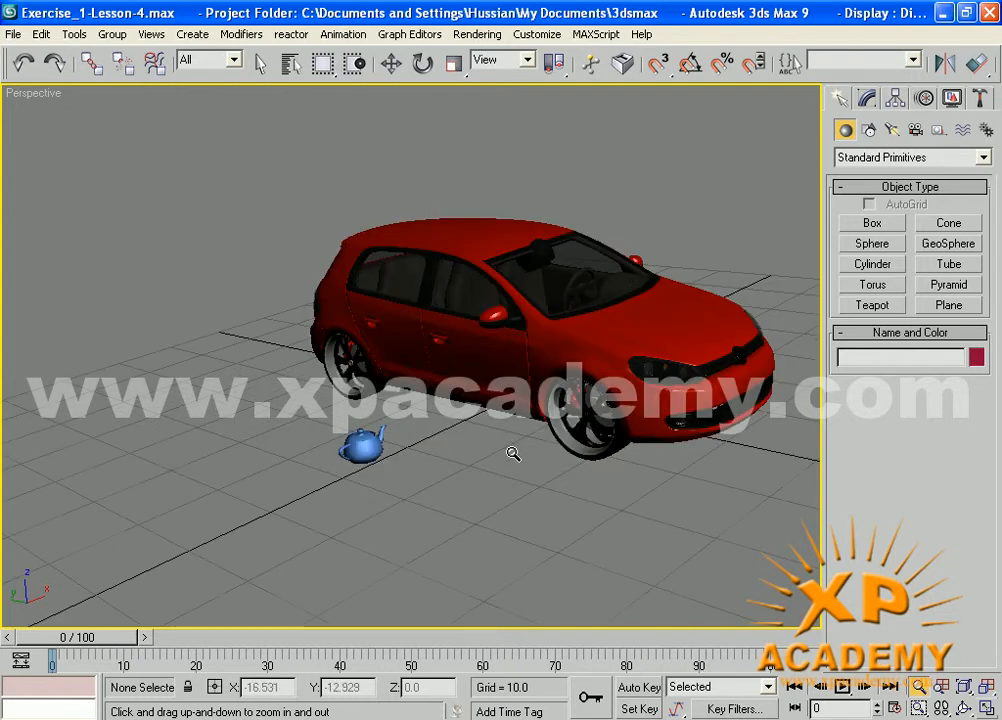
{"action": "key", "text": "q"}
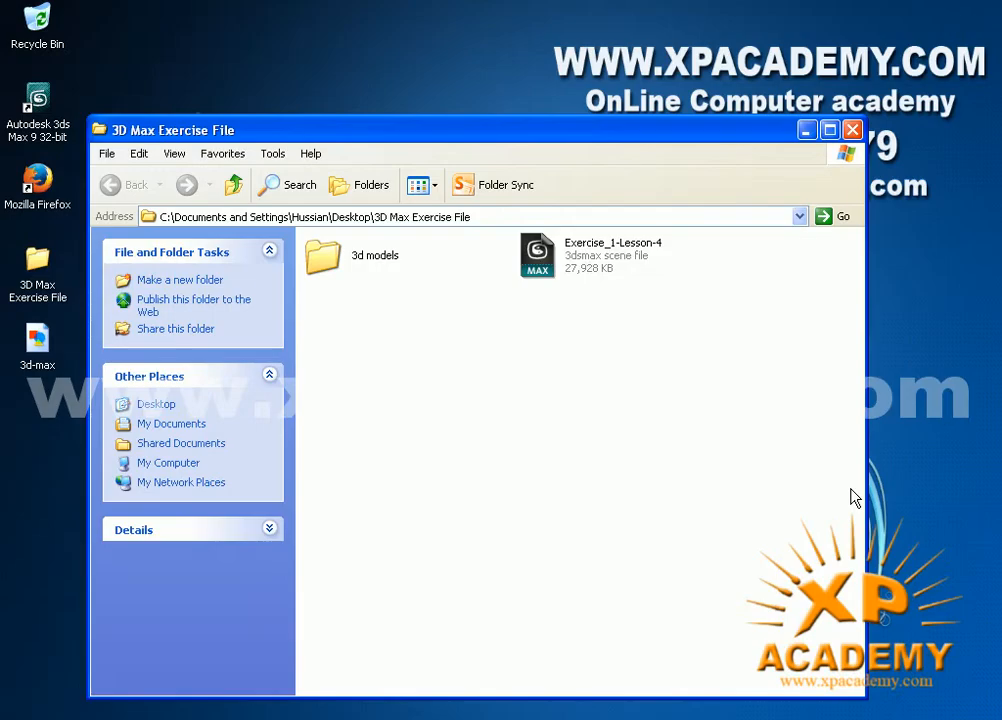
Step: Close the 3D Max Exercise File folder window on the desktop
{"action": "left_click", "coordinate": [852, 129]}
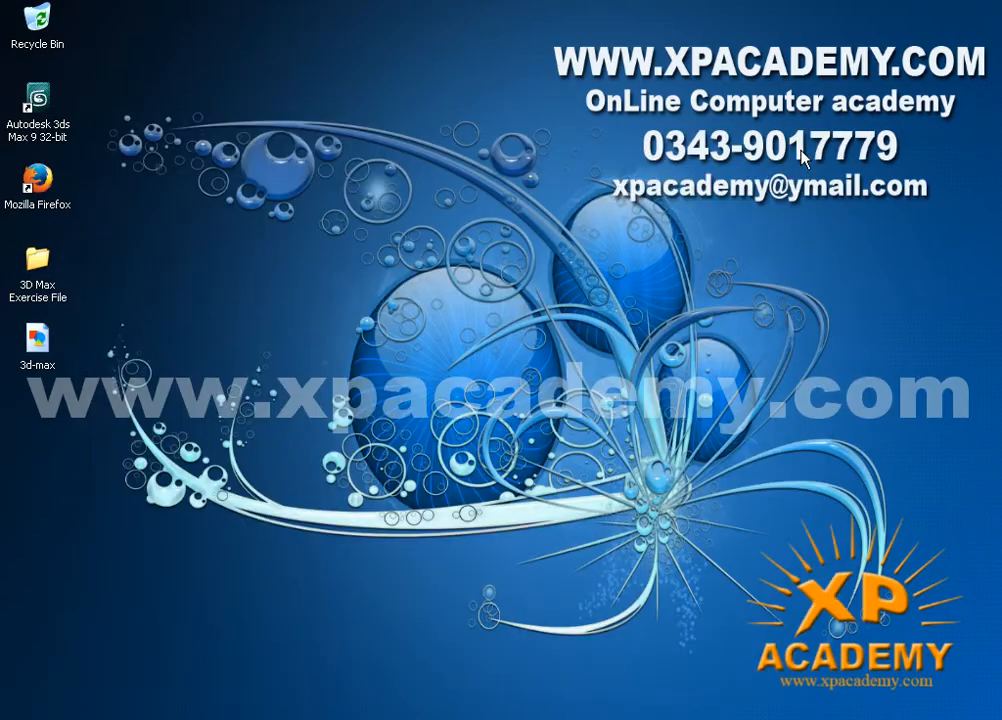